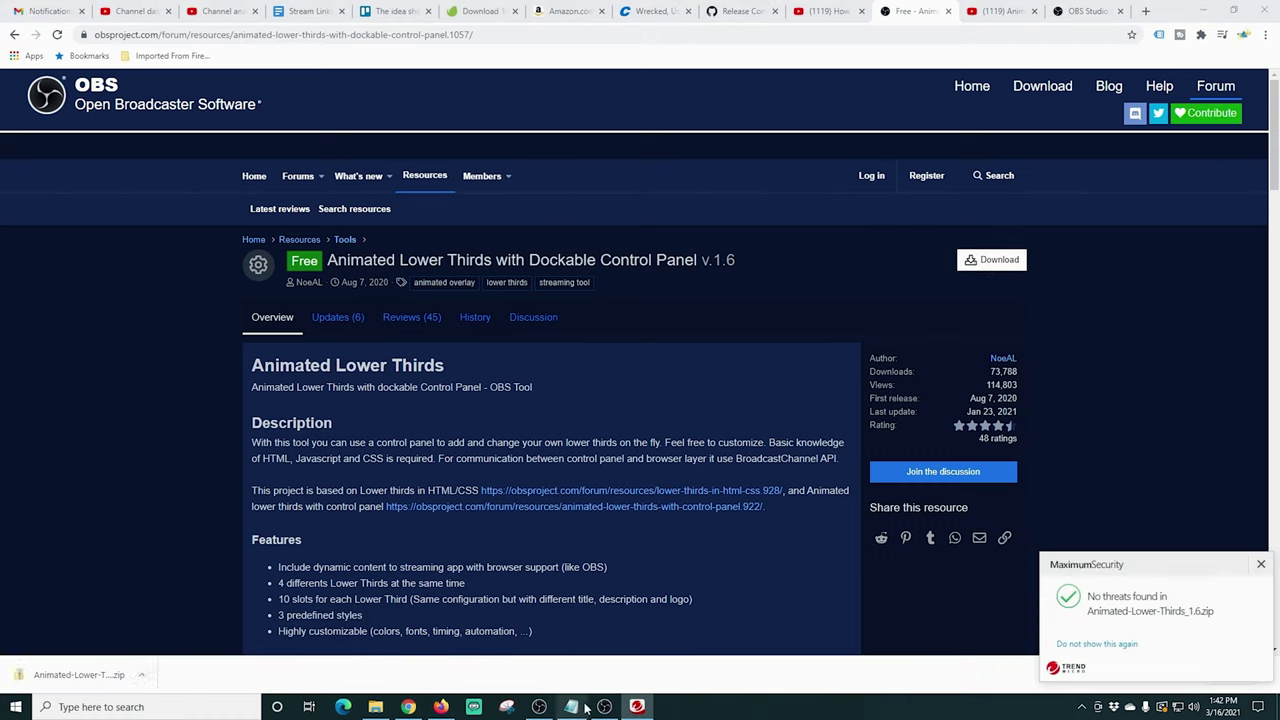
- Copy the Animated-Lower-Thirds folder from the downloaded Animated-Lower-Thirds_1.6 zip to the SSD OBS (E:) drive
left_click(376, 707)
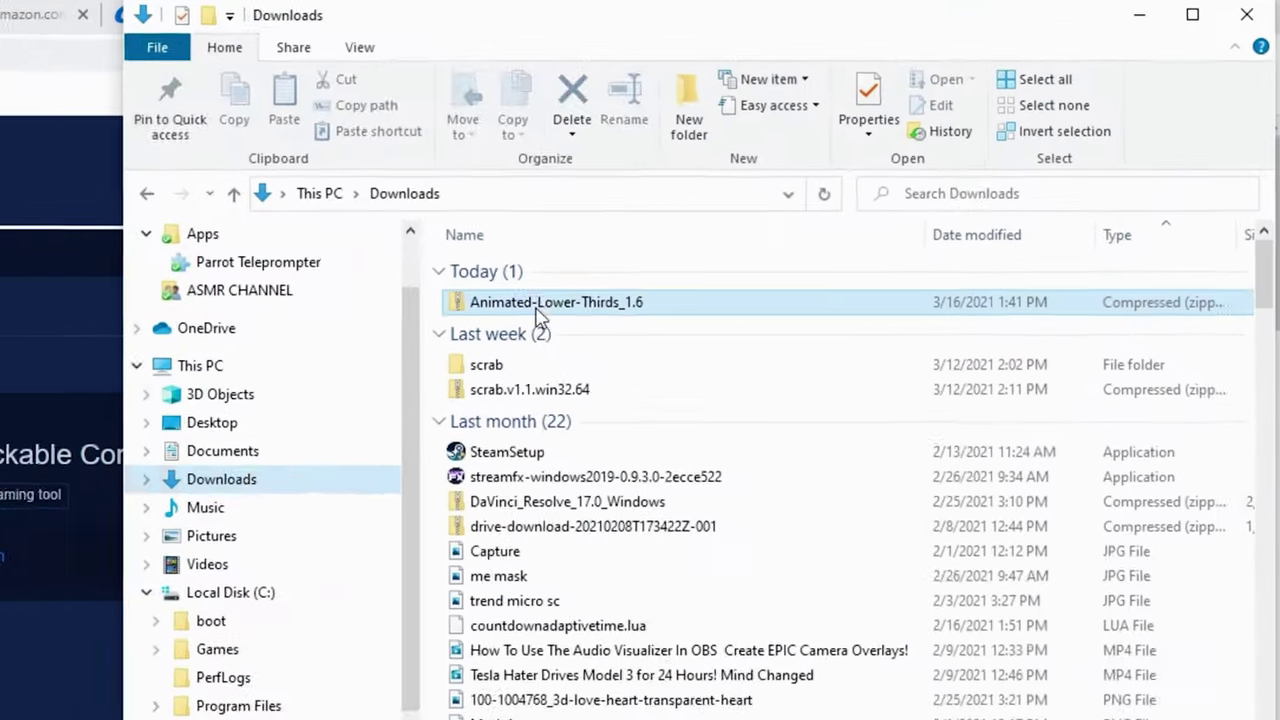
double_click(845, 188)
right_click(503, 284)
left_click(555, 392)
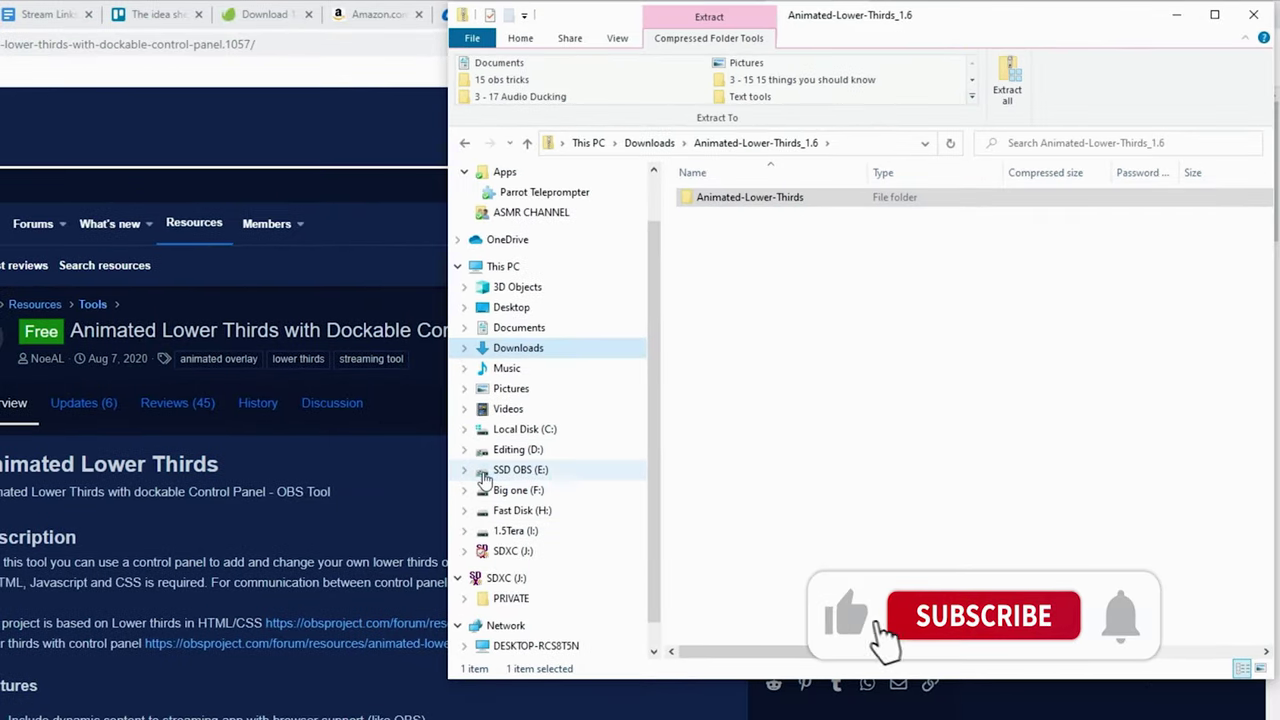
left_click(484, 476)
right_click(821, 299)
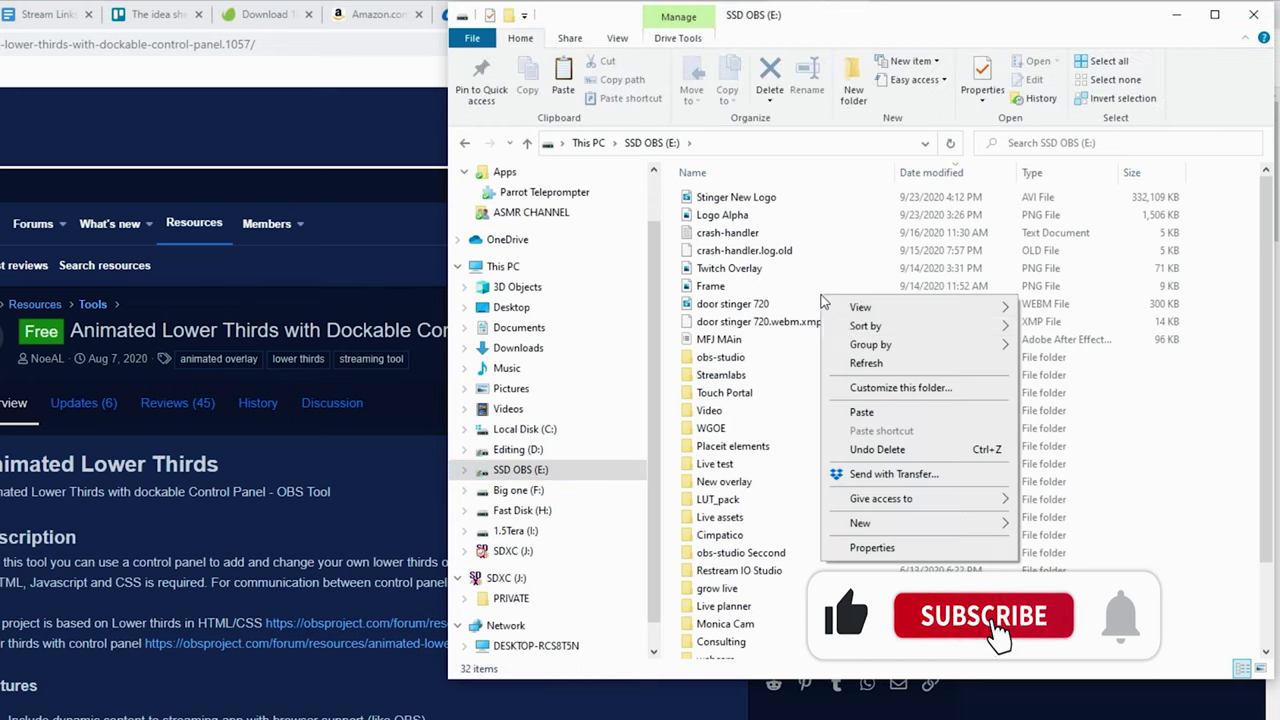
left_click(862, 413)
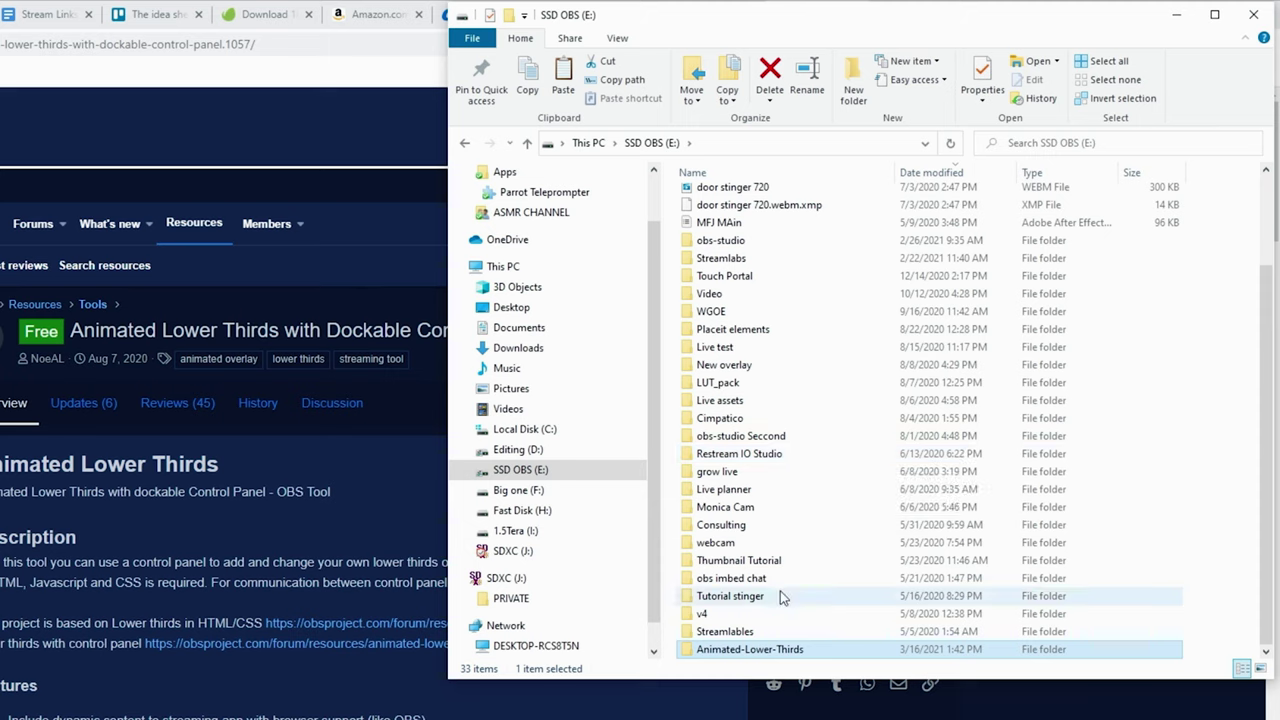
- Open the lower thirds folder inside the pasted Animated-Lower-Thirds folder and get its path for copying
double_click(740, 650)
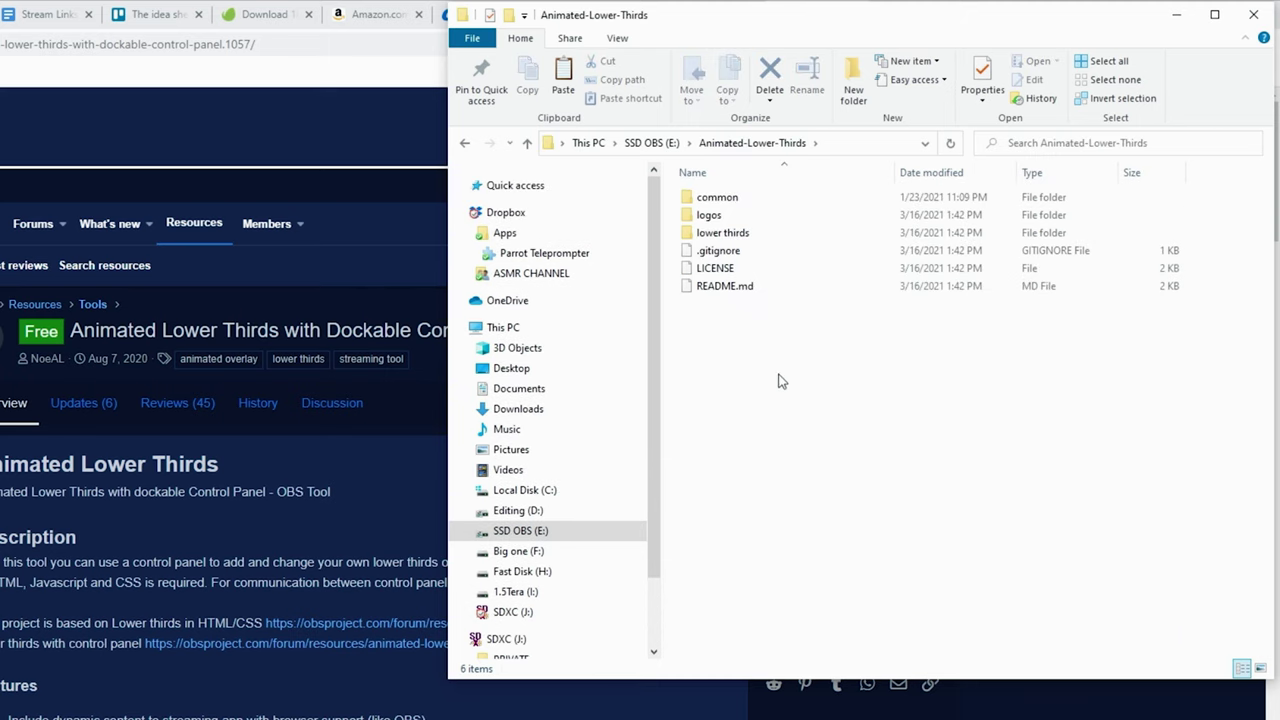
double_click(726, 236)
left_click(927, 146)
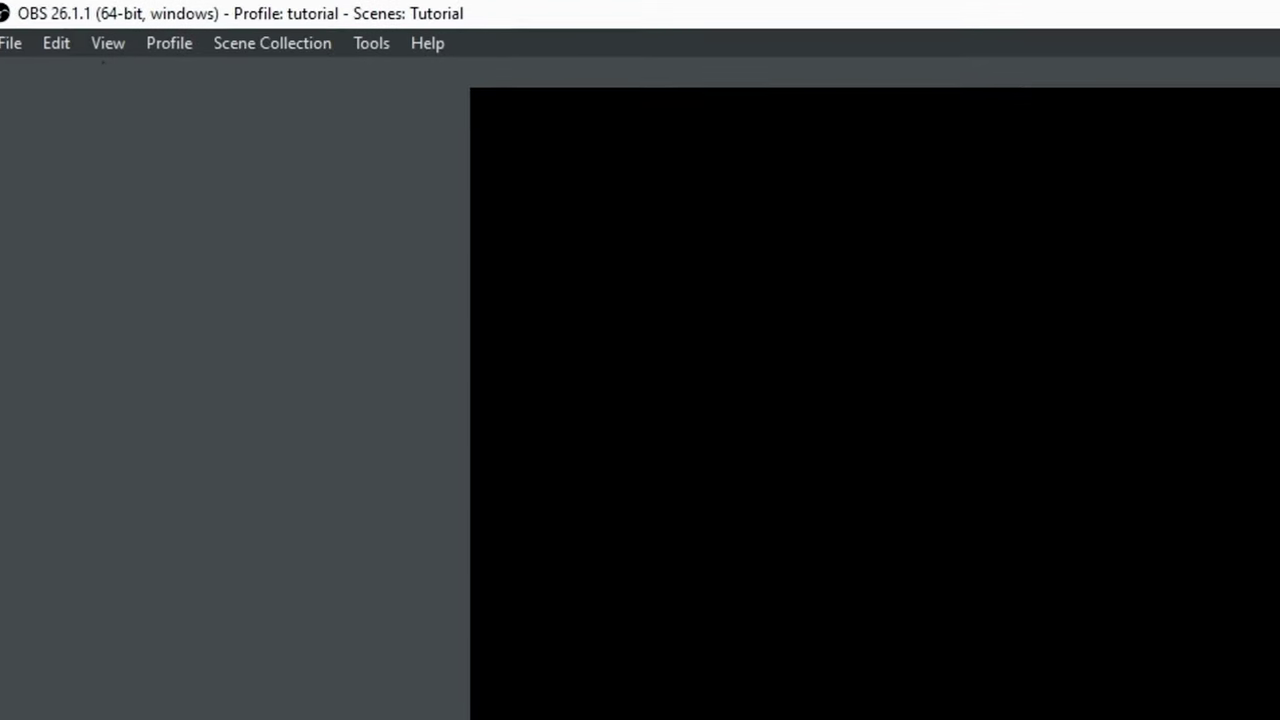
- In OBS, create a custom browser dock named Lower Thirds with the URL E:\Animated-Lower-Thirds\lower thirds\
left_click(108, 42)
mouse_move(135, 110)
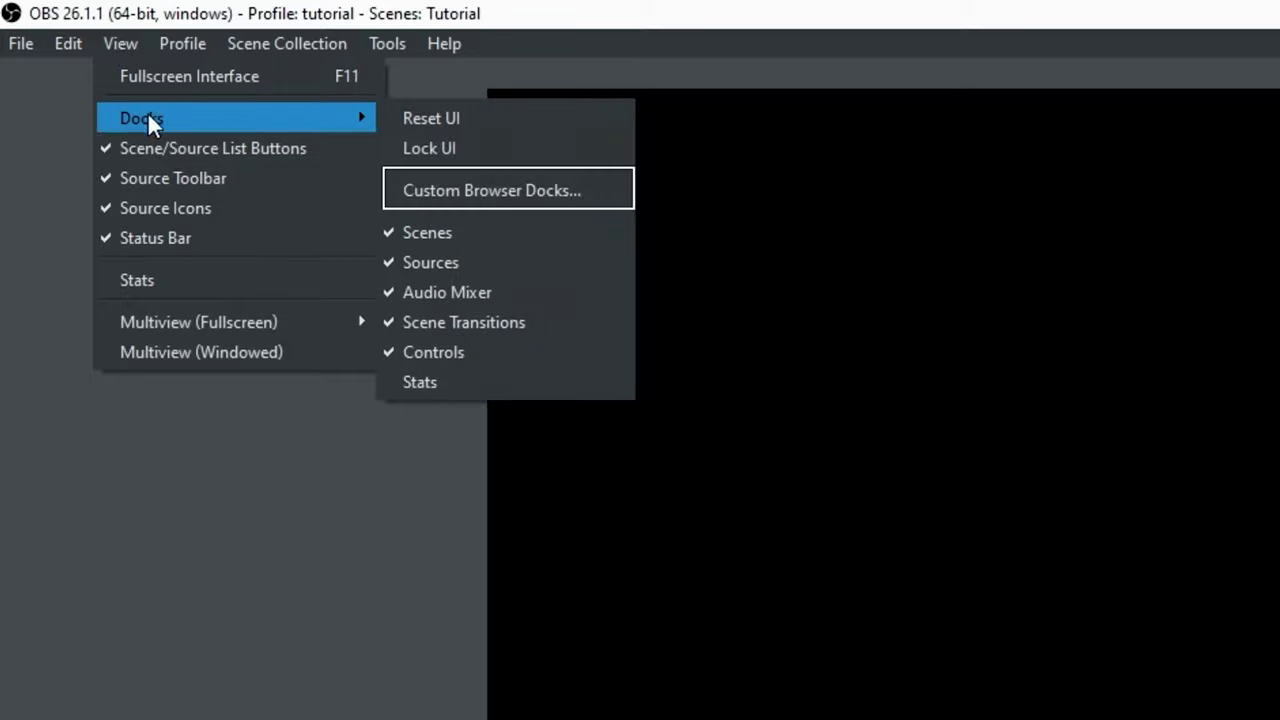
left_click(442, 190)
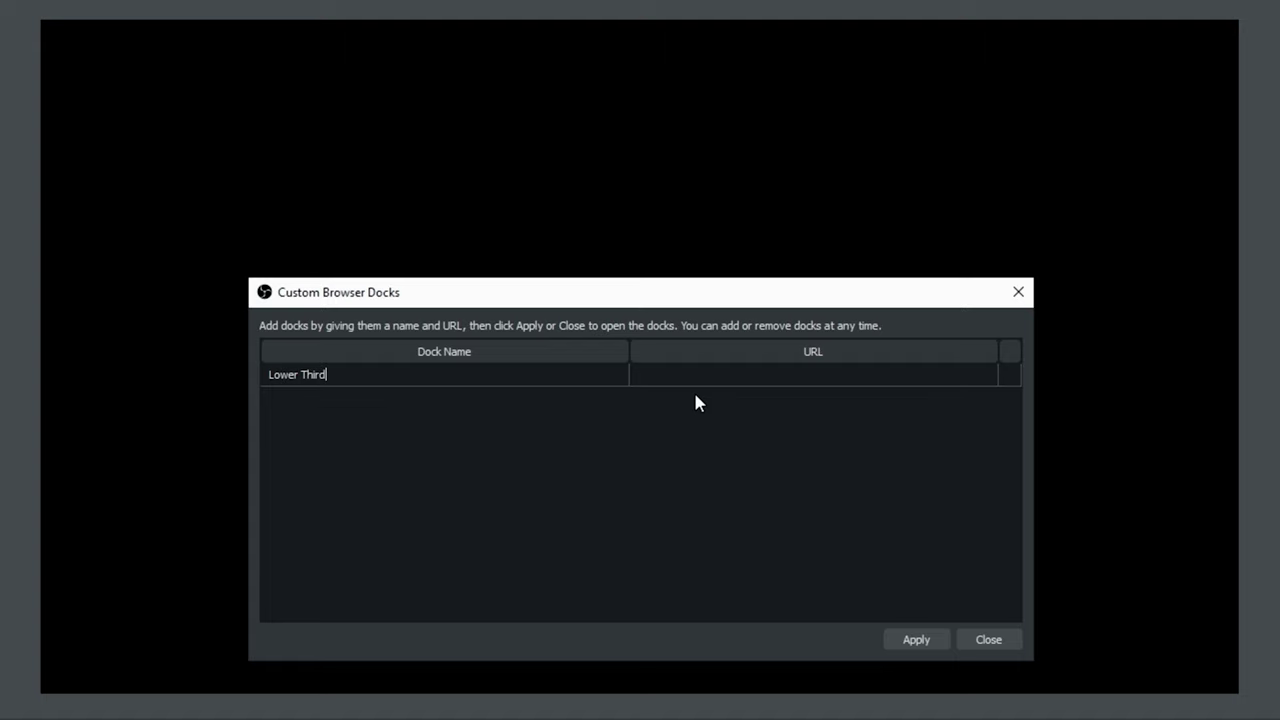
left_click(786, 374)
key("ctrl+v")
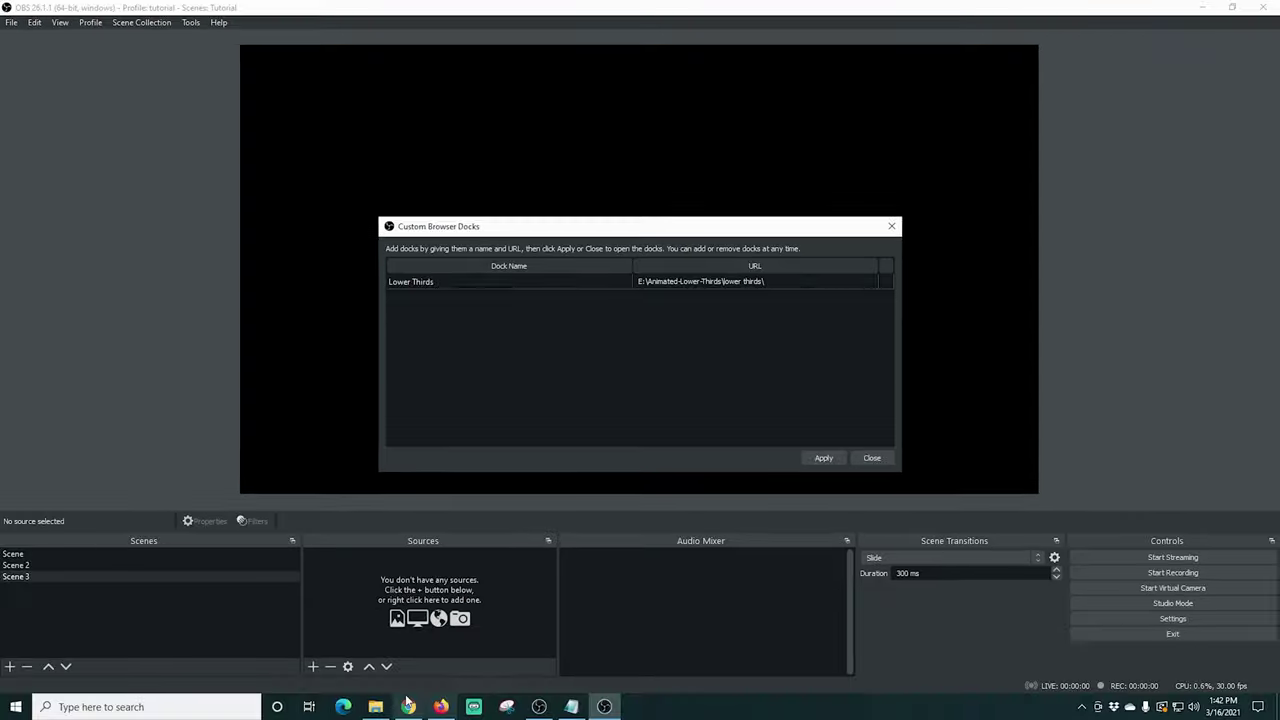
- Complete the dock's URL with the copied file name so it ends in control-panel.html, and apply the dock
left_click(376, 707)
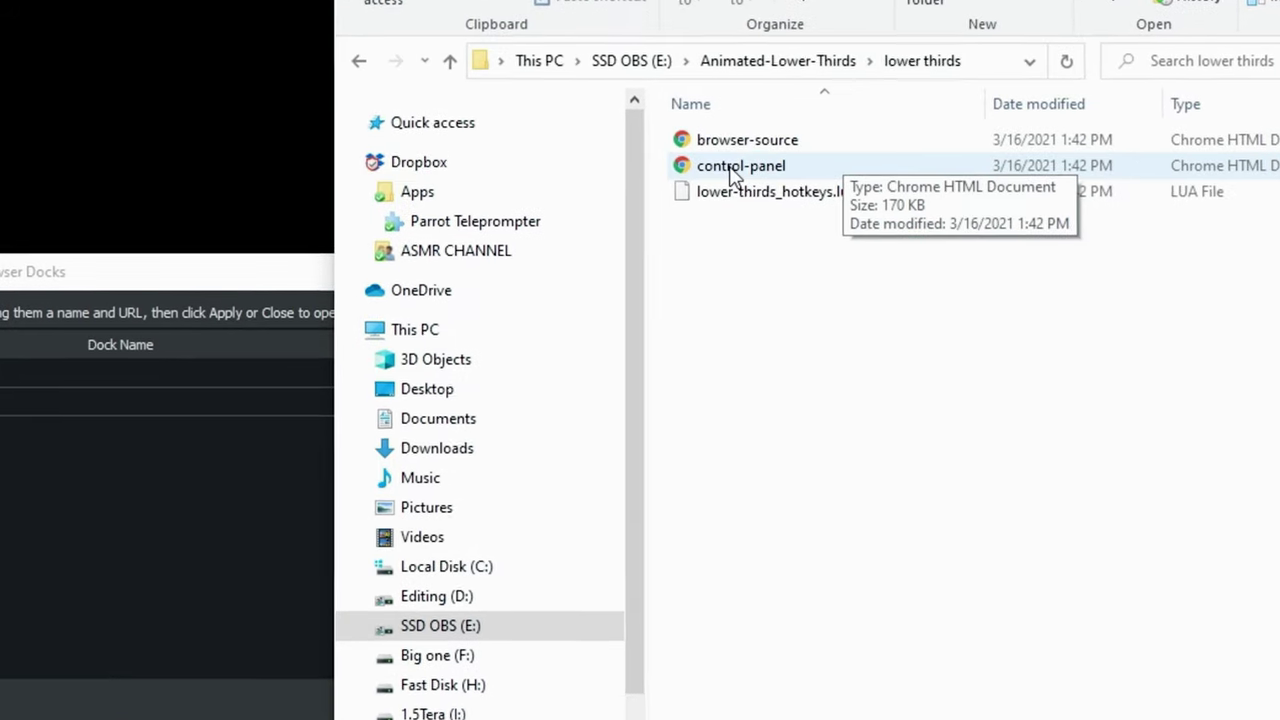
left_click(733, 183)
left_click(770, 152)
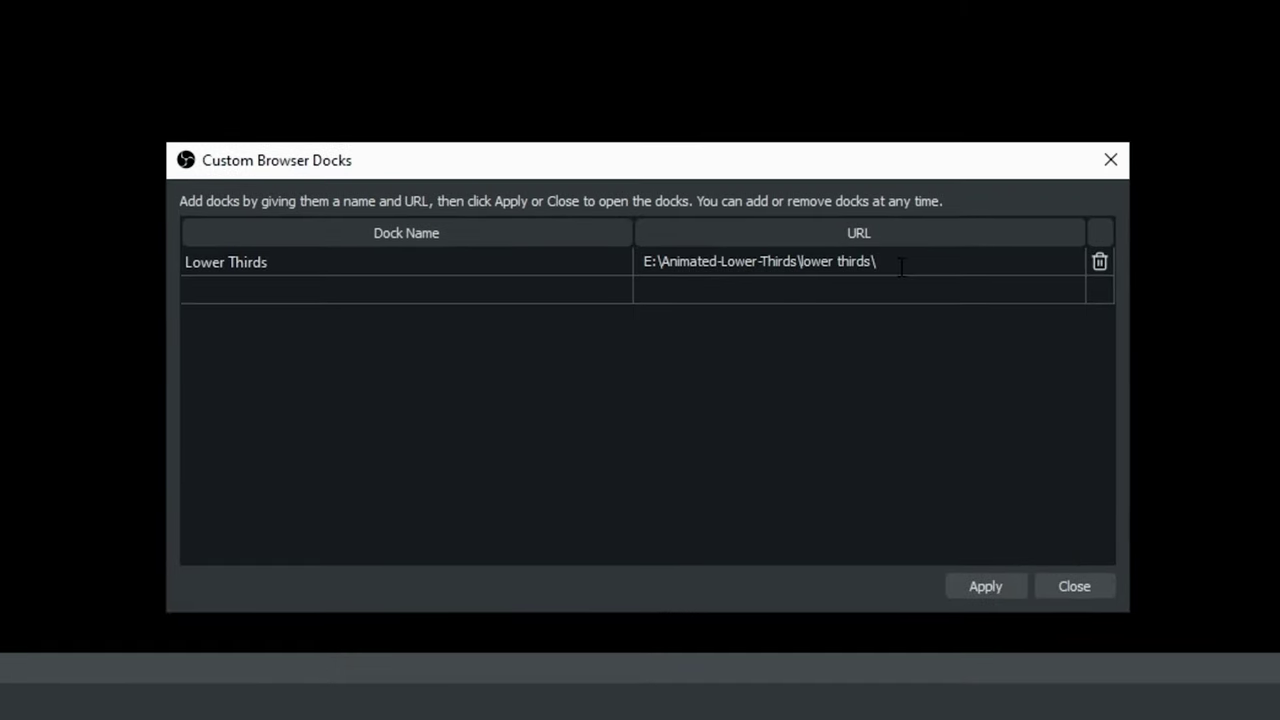
key("ctrl+v")
type(".html")
left_click(988, 586)
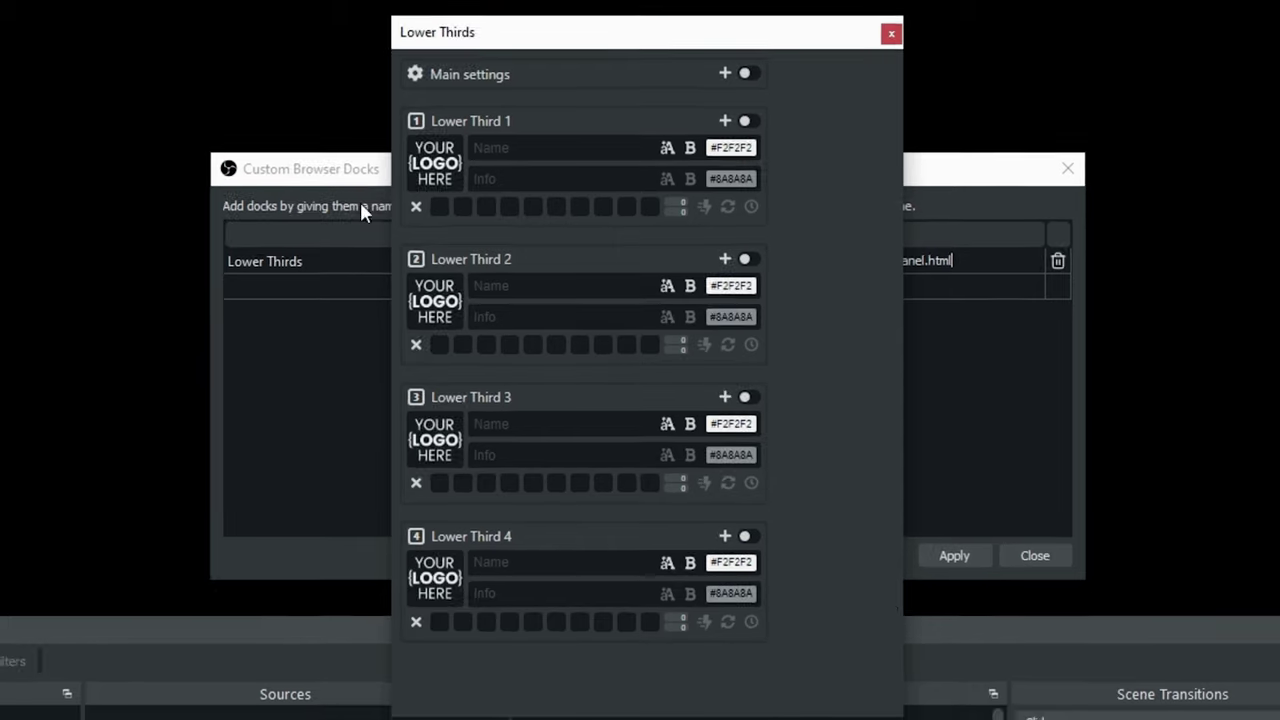
- Dock the Lower Thirds panel beside the preview, close the custom docks dialog and narrow the panel slightly
left_click_drag(641, 34, 0, 16)
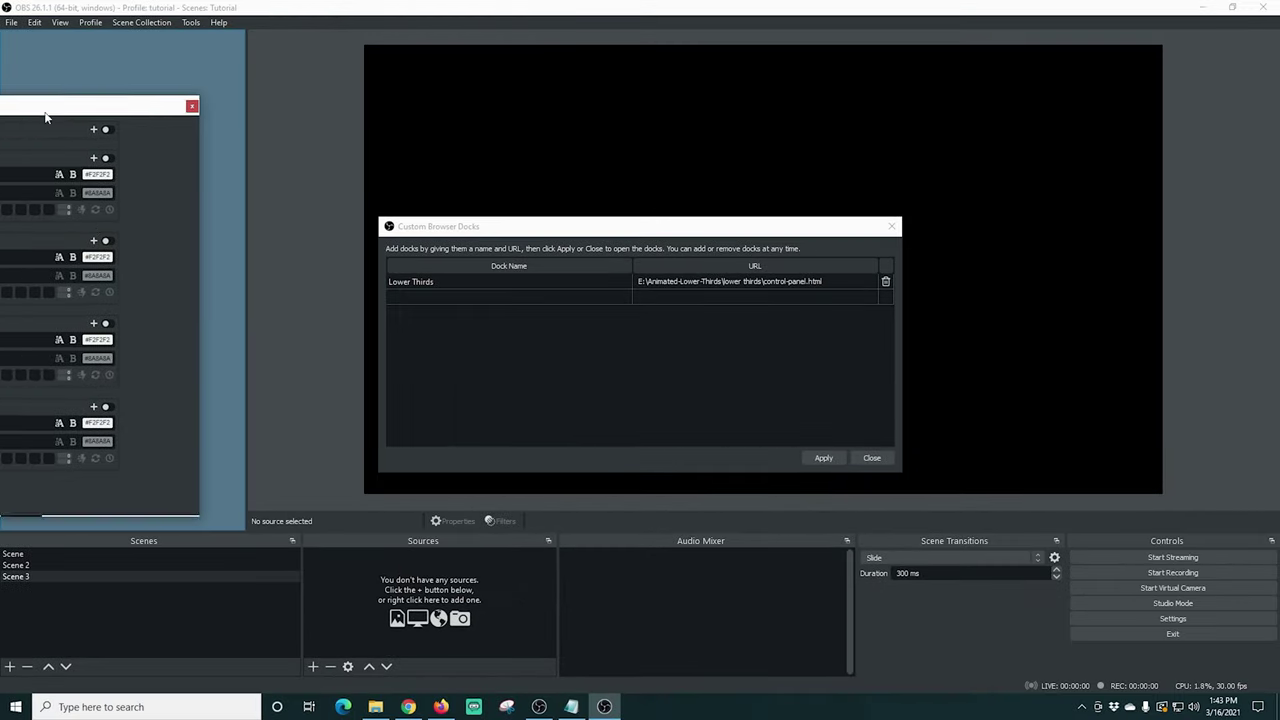
left_click_drag(45, 117, 50, 120)
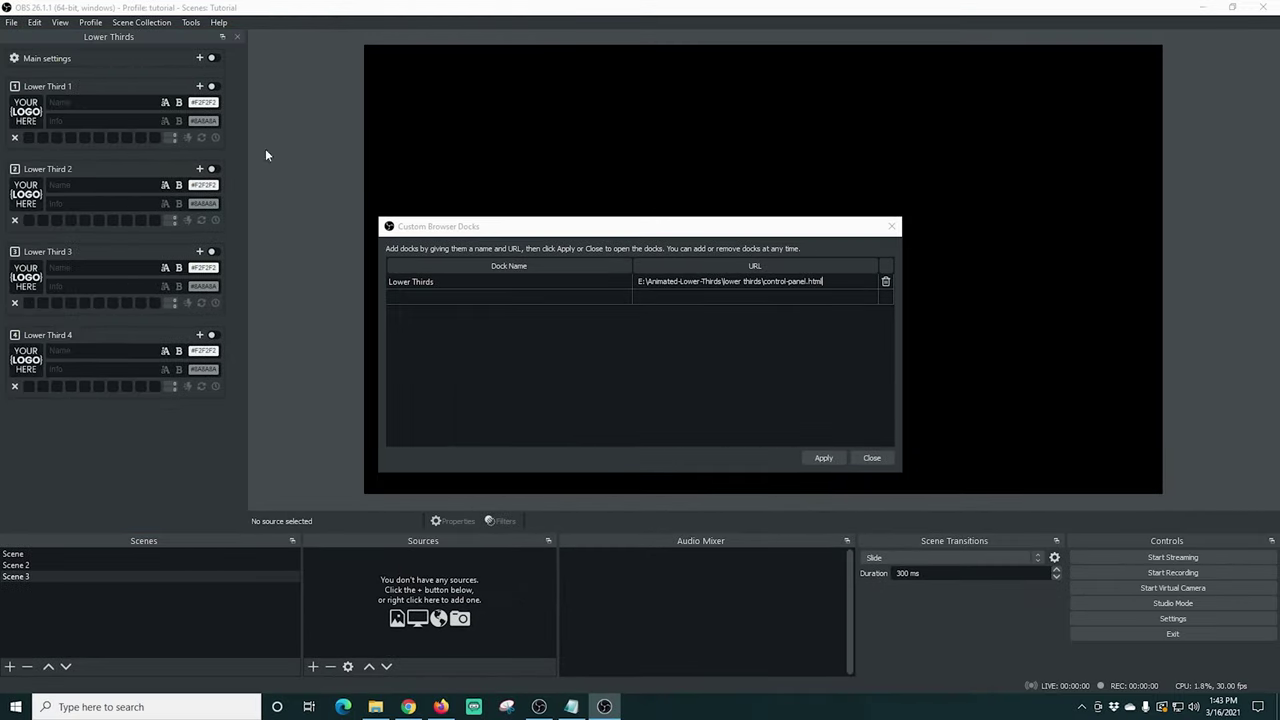
left_click(872, 458)
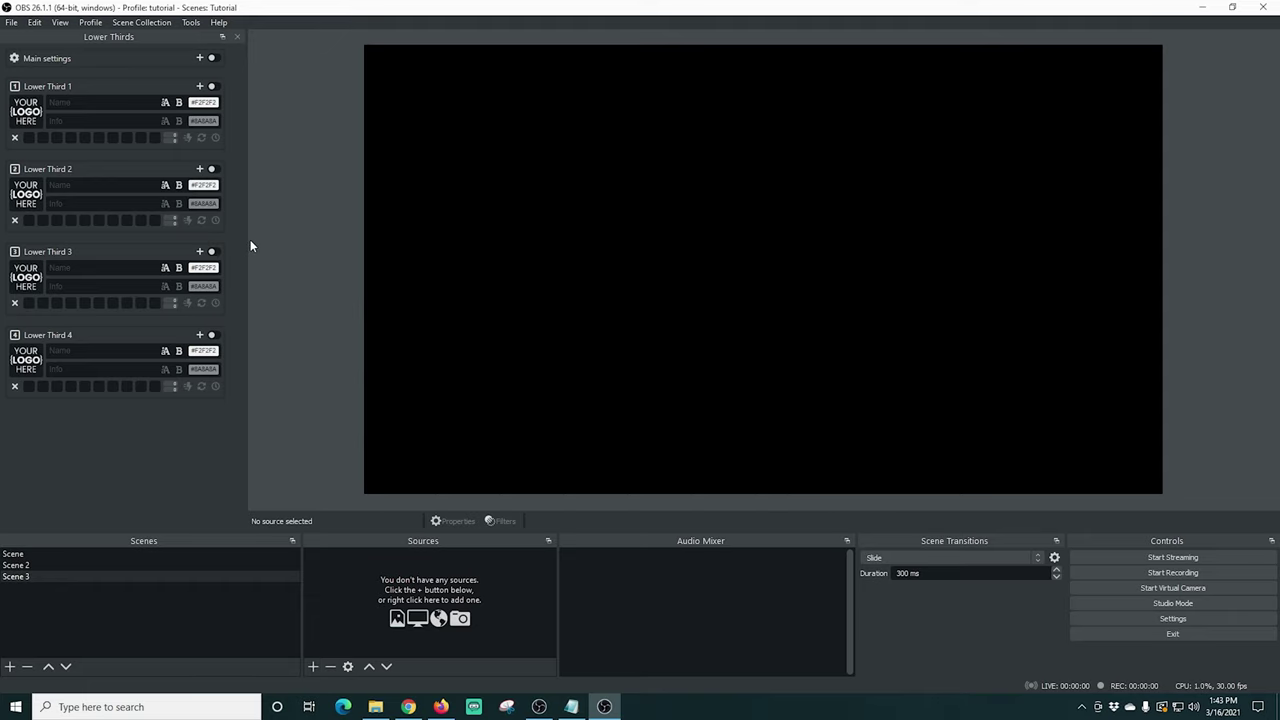
left_click_drag(248, 246, 243, 246)
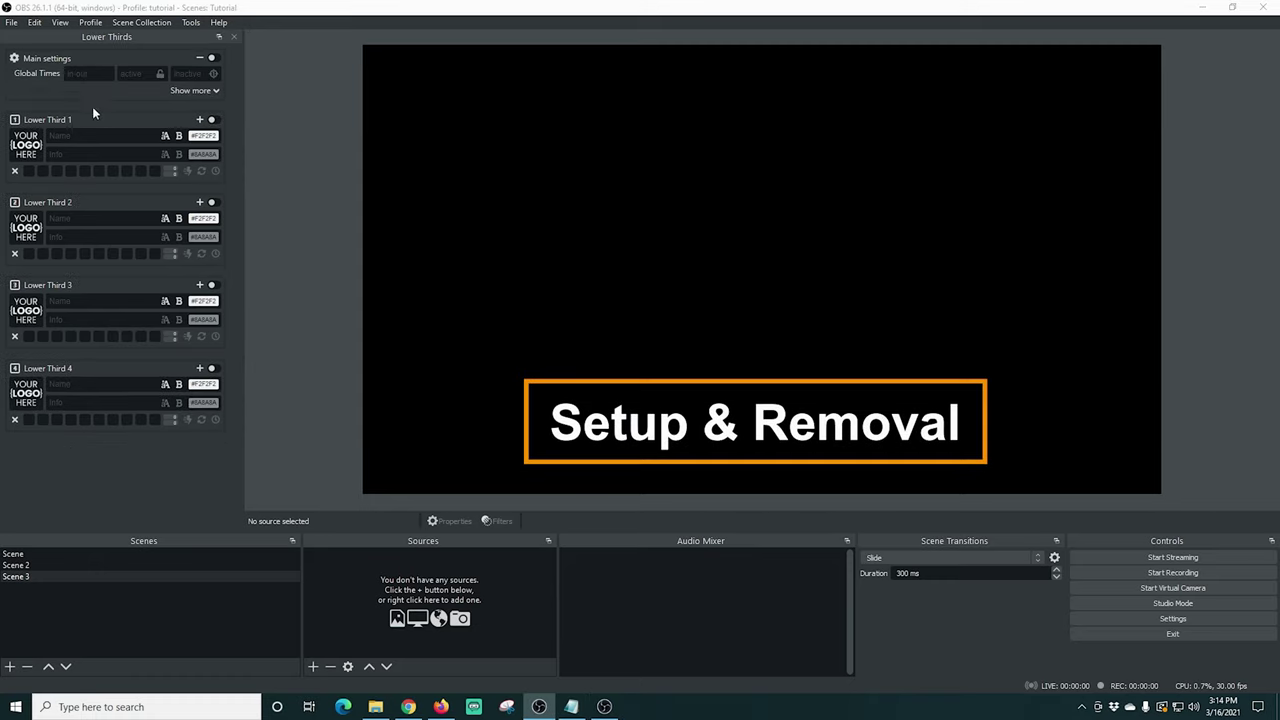
- Enter the presenter's name and the info text "YouTube Tools tips & Tricks" in Lower Third 1
left_click(95, 135)
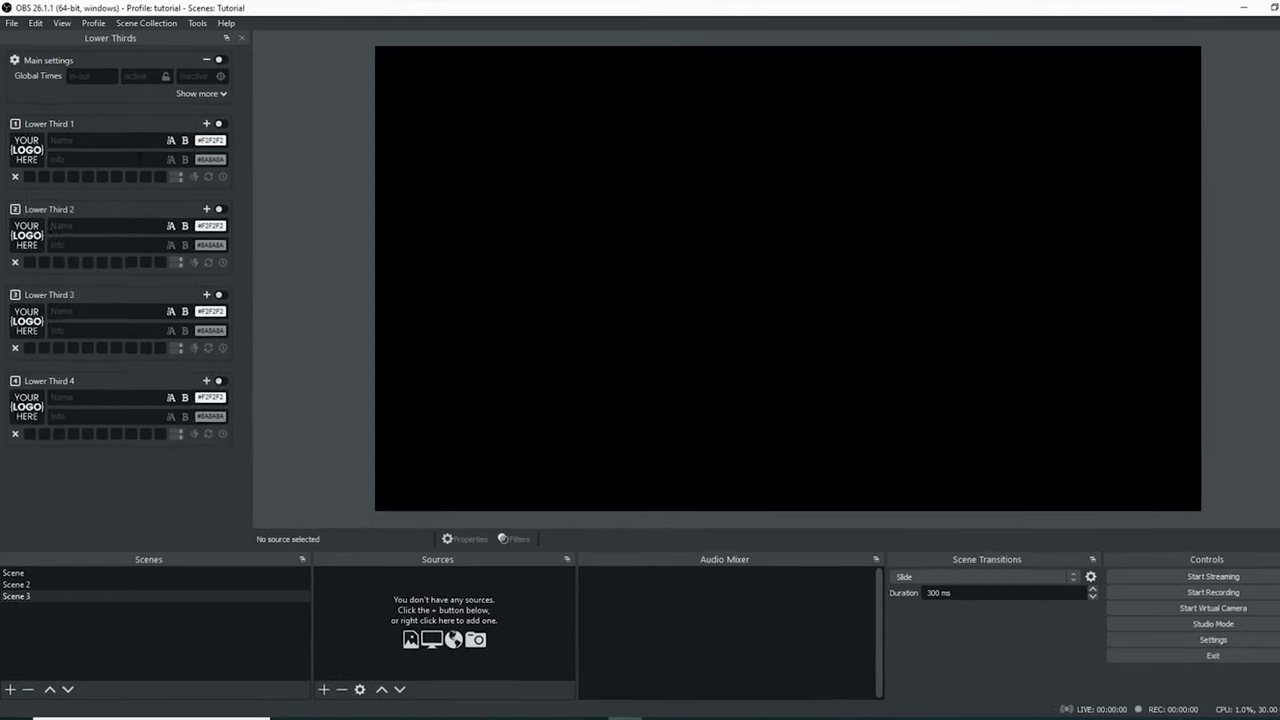
type("Michael Feyrer Jr")
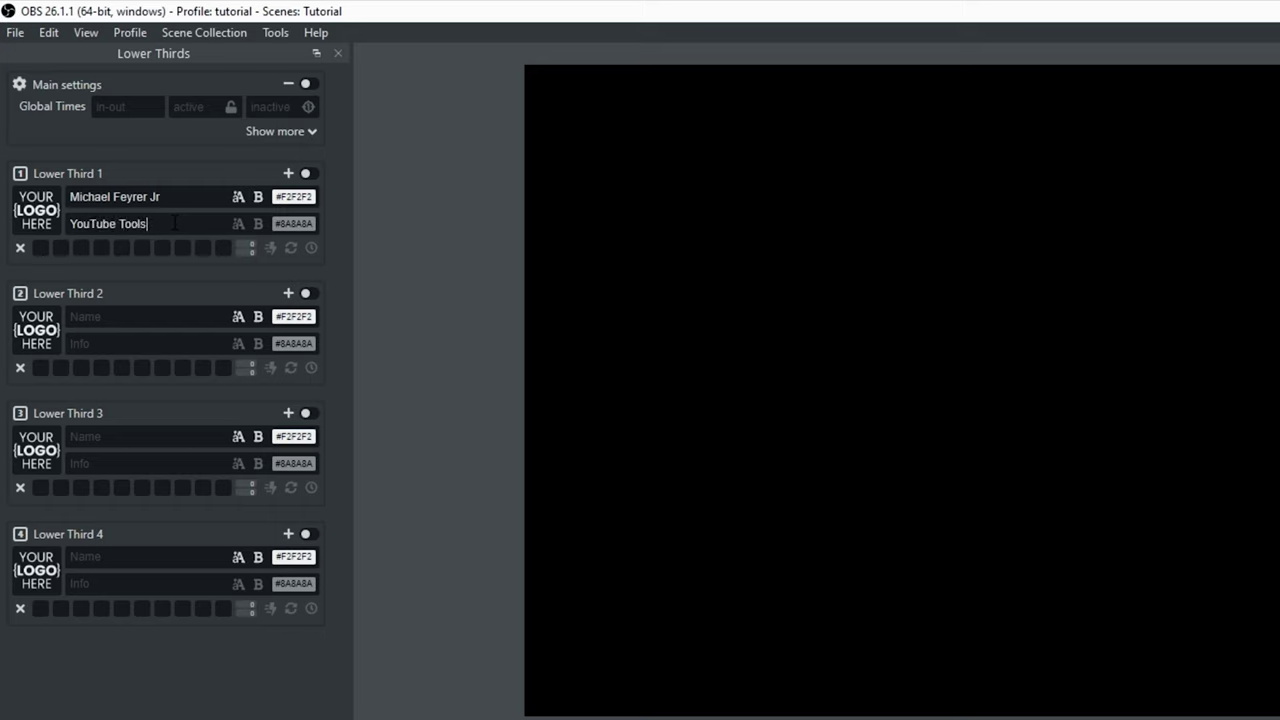
type("s & Tricks")
- Store the Lower Third 1 text in slot 1 and switch on both Lower Third 1 and the main settings
left_click(40, 249)
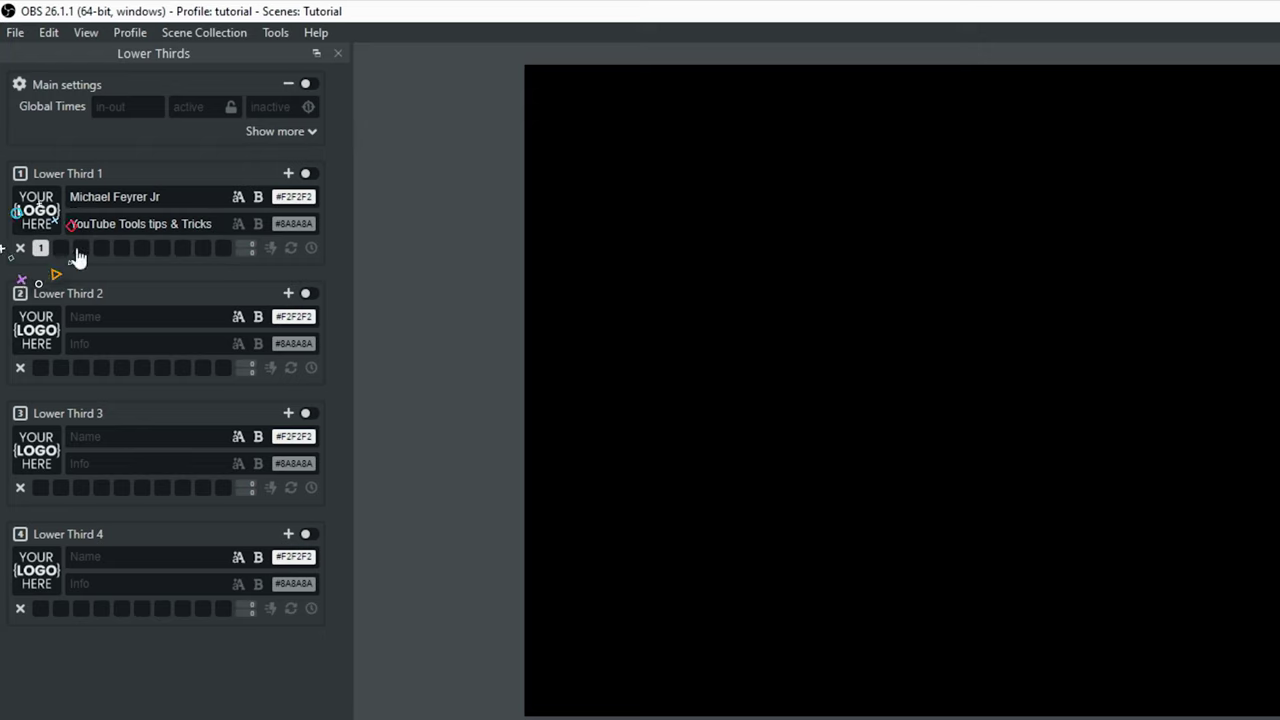
left_click(307, 174)
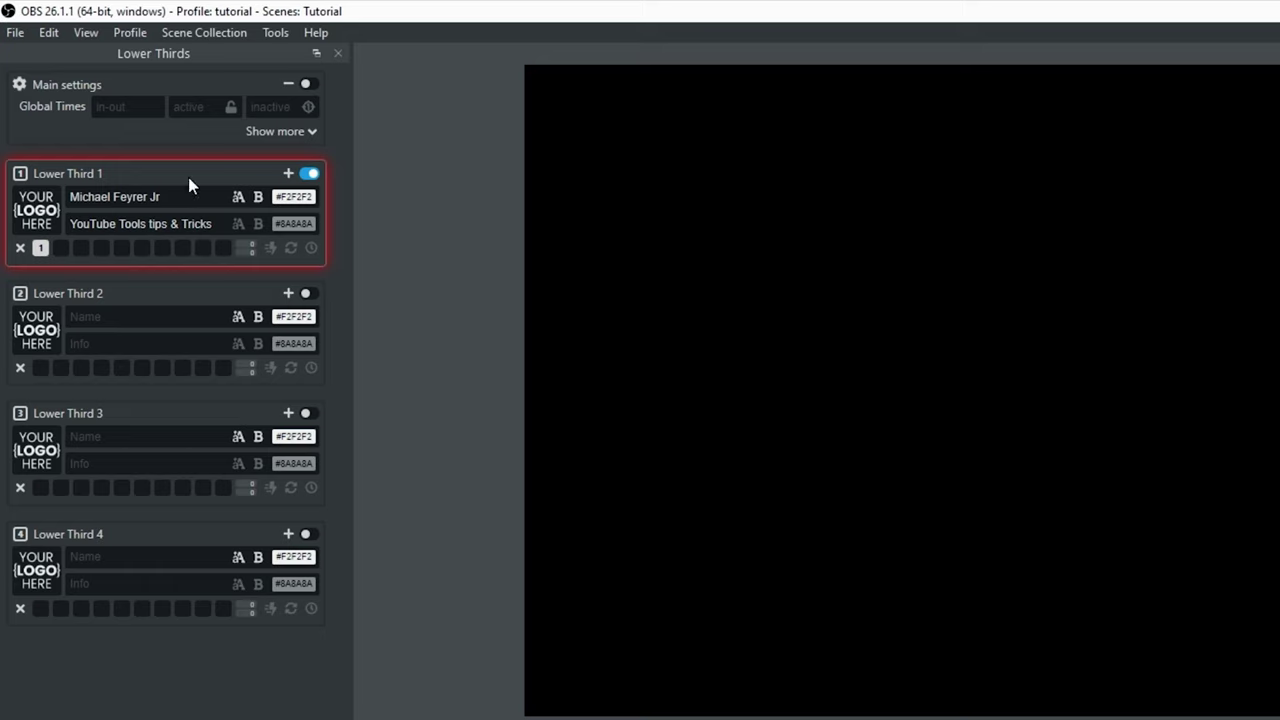
left_click(310, 85)
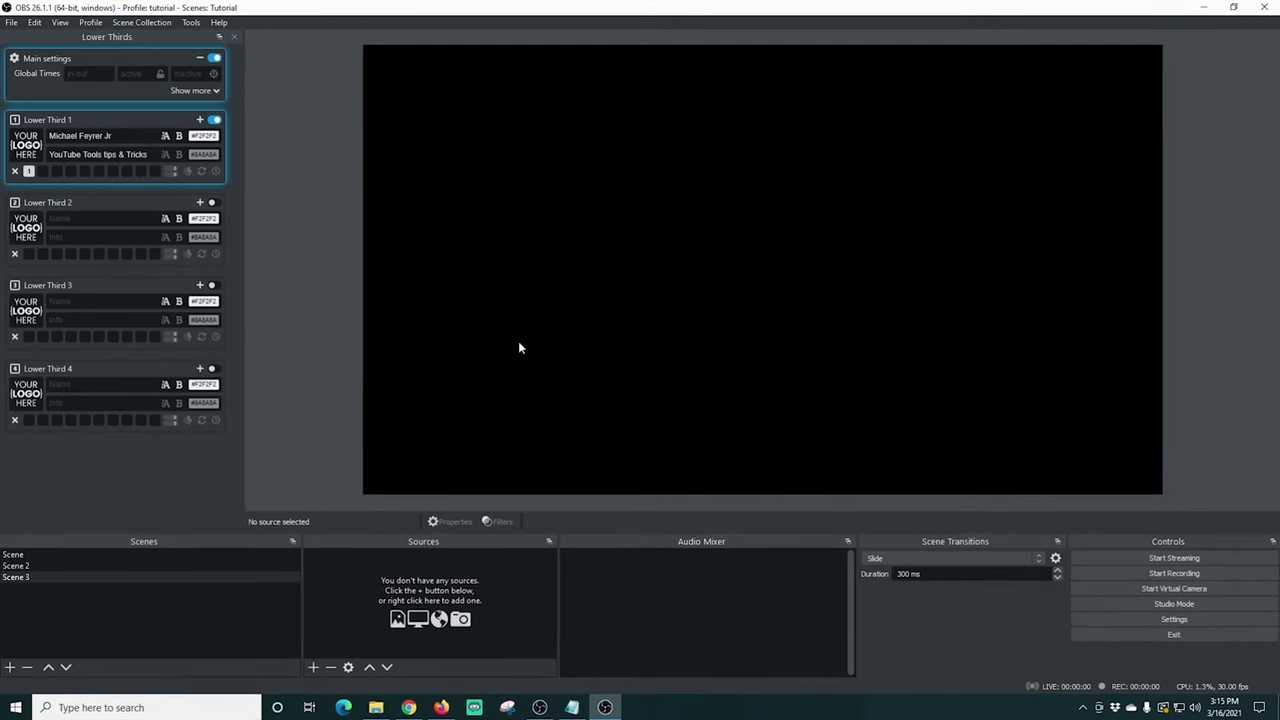
- Add a new browser source named Lower Thirds to Scene 3
left_click(312, 667)
left_click(347, 460)
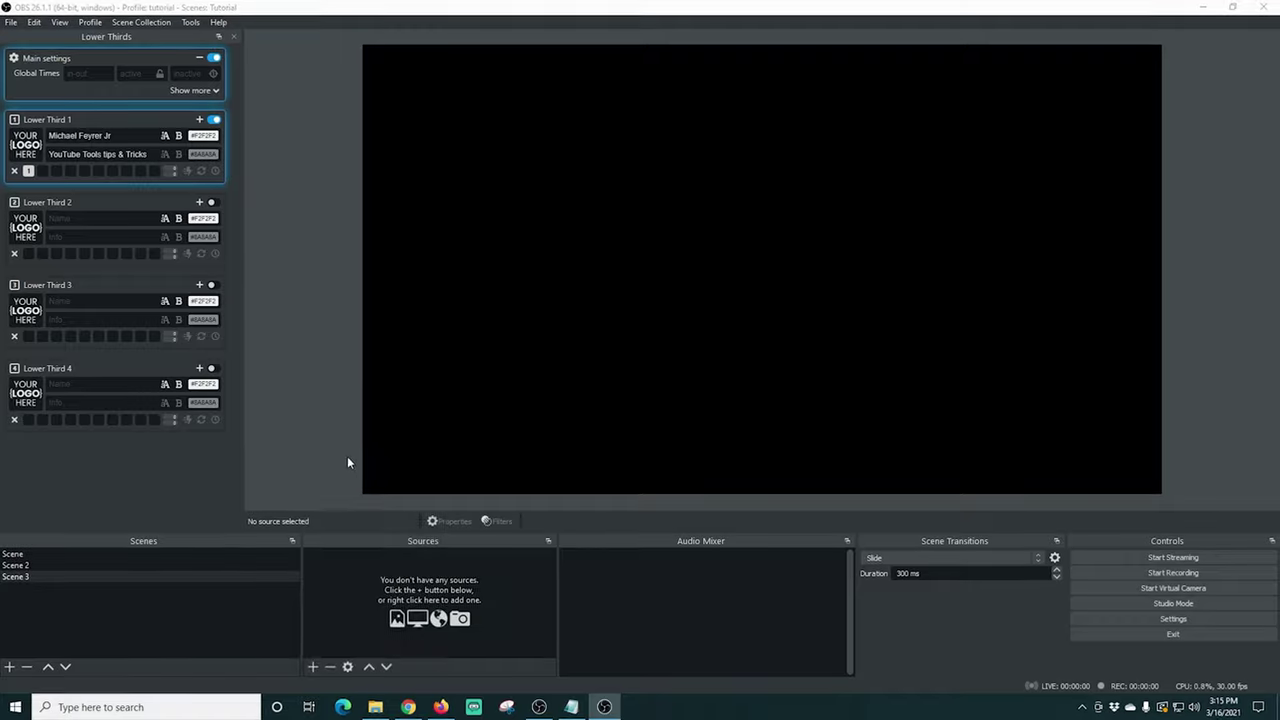
type("Lower Thirds")
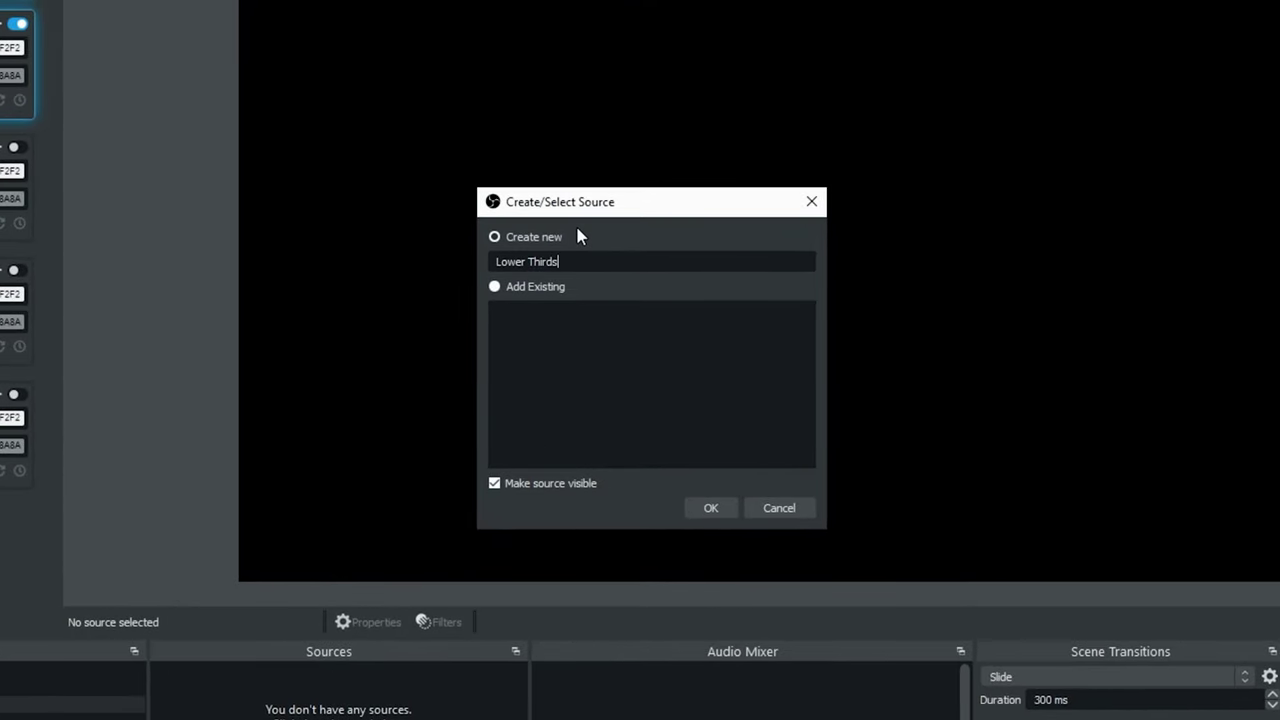
left_click(716, 508)
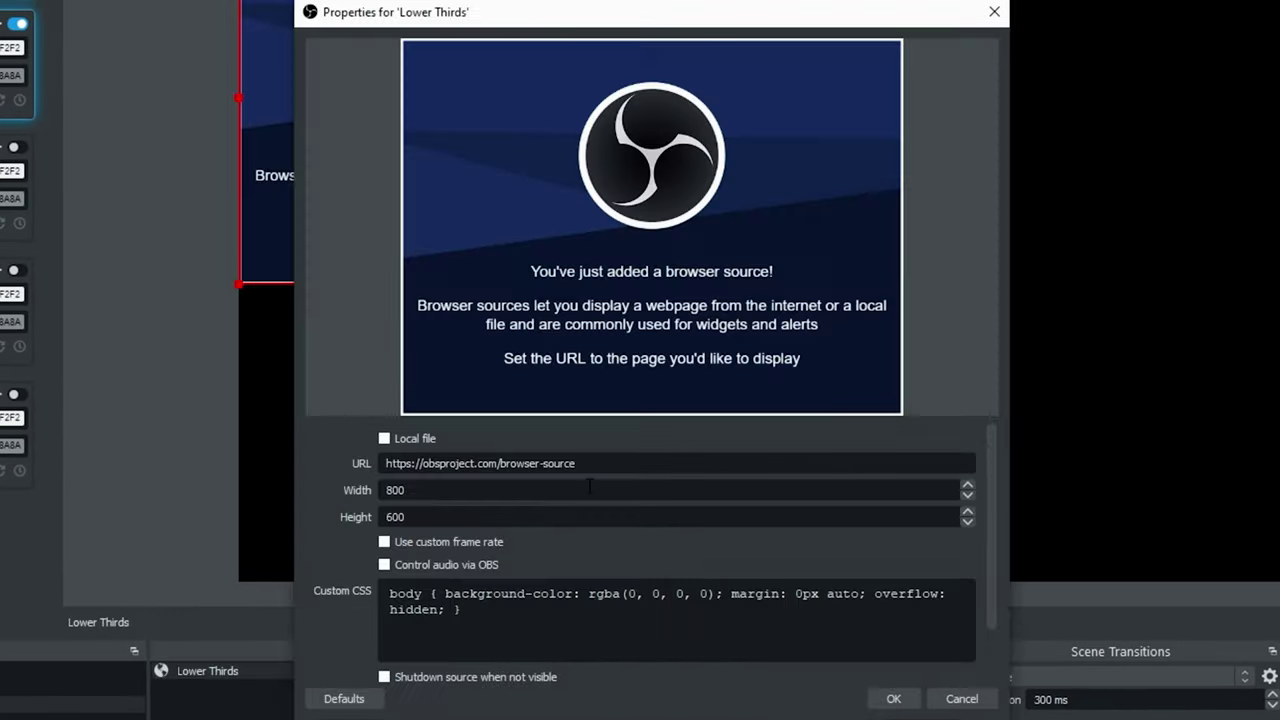
- Set the source to use the local file browser-source.html from the lower thirds folder
left_click(384, 440)
left_click(935, 412)
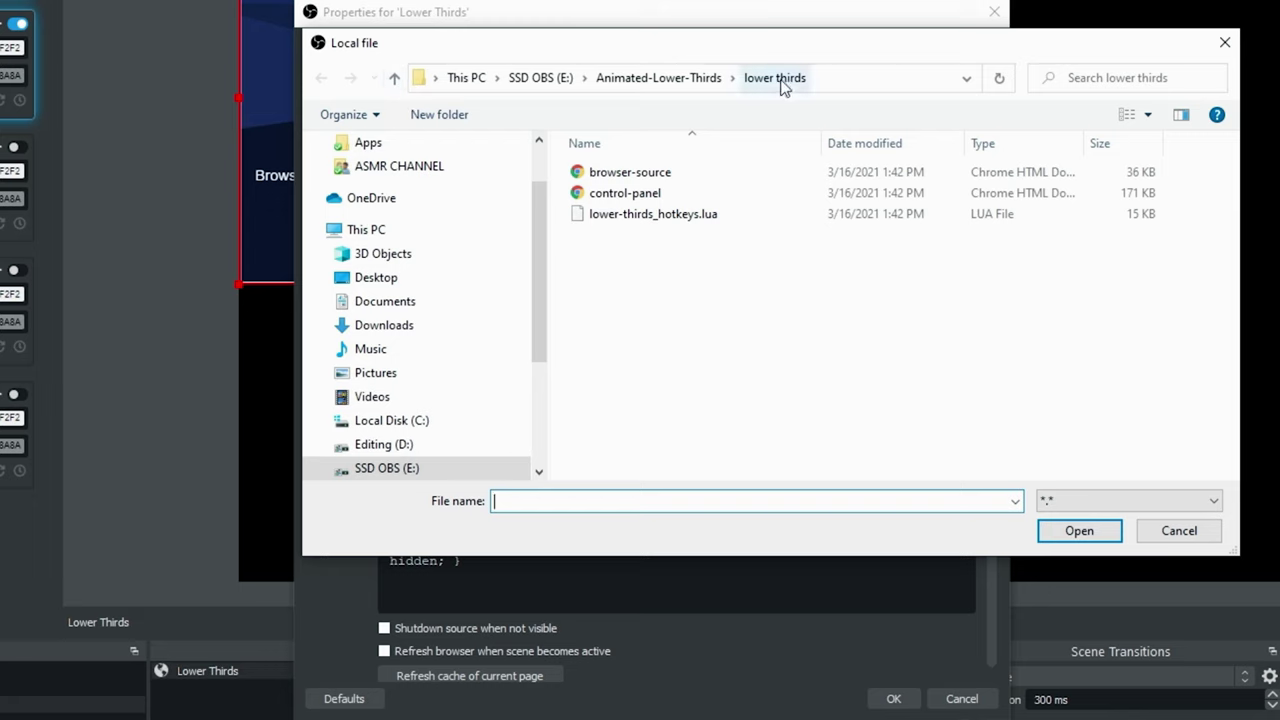
left_click(618, 176)
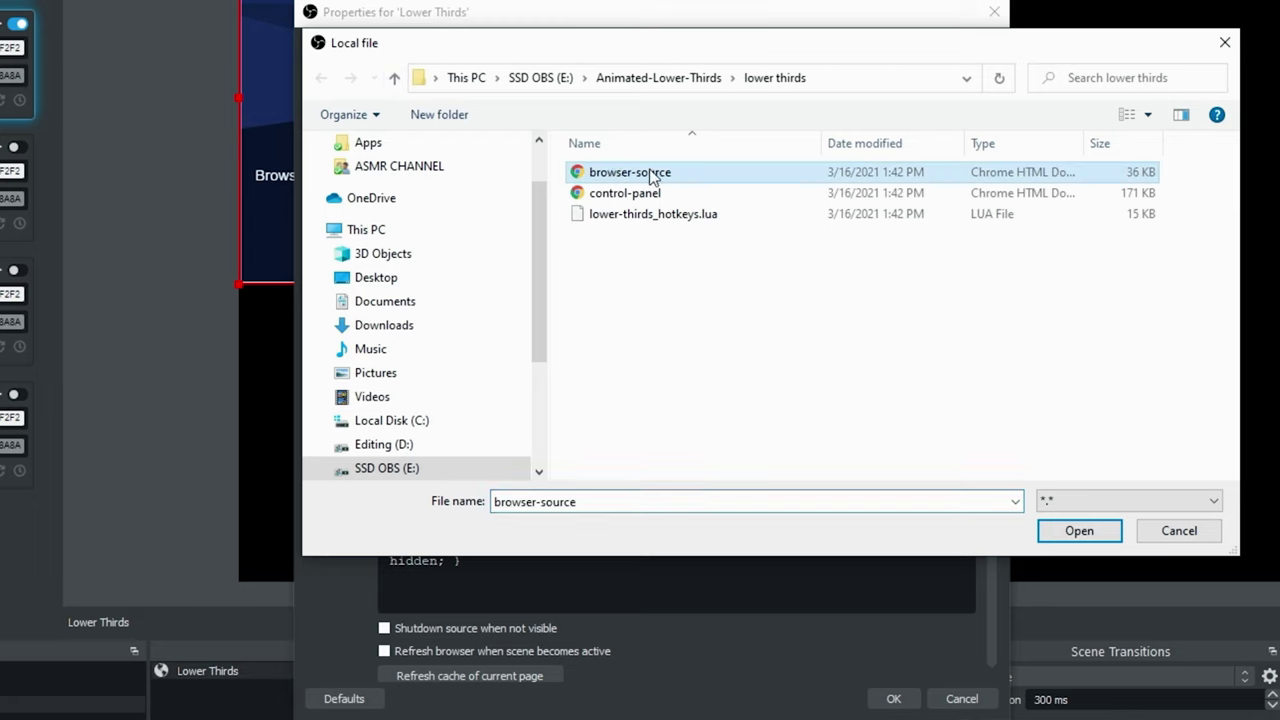
left_click(1079, 530)
- Set the browser source's width to 1920 and height to 1080
left_click_drag(433, 441, 309, 437)
type("1920")
key("Tab")
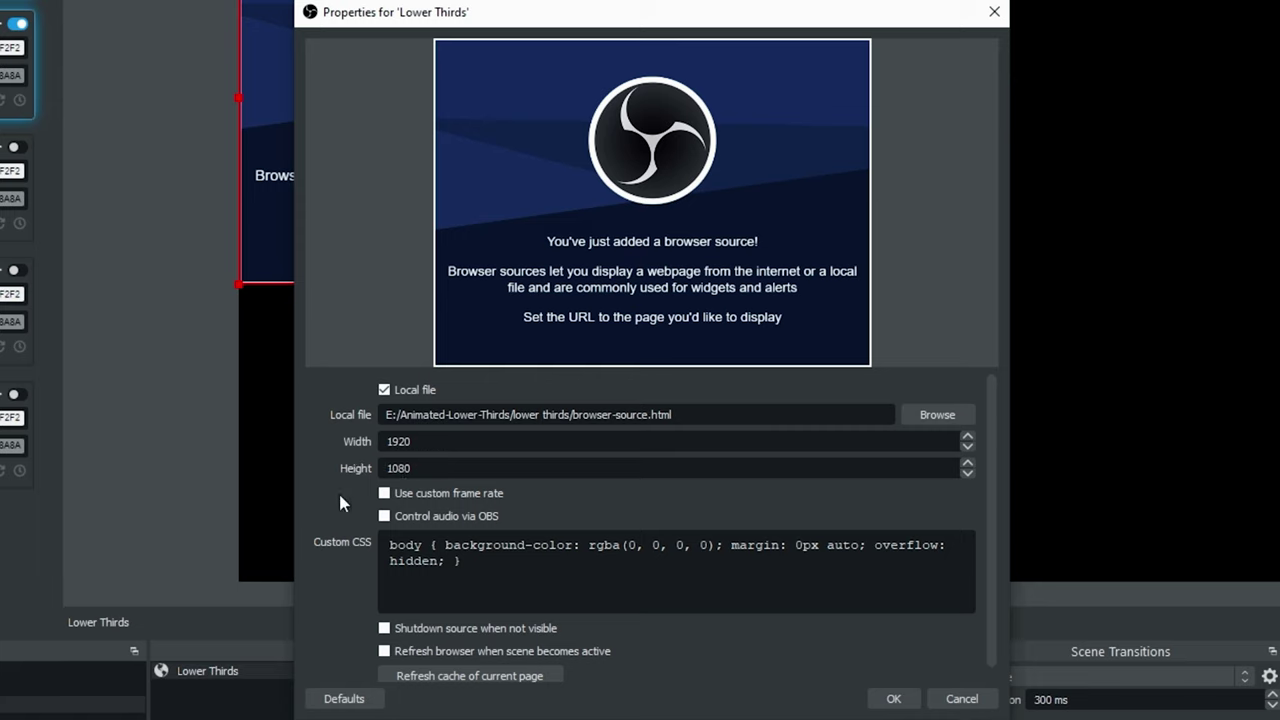
- Enable shutting down the source when not visible and refreshing when the scene becomes active, and refresh the page cache
scroll(512, 592, "down", 1)
left_click(386, 615)
left_click(384, 638)
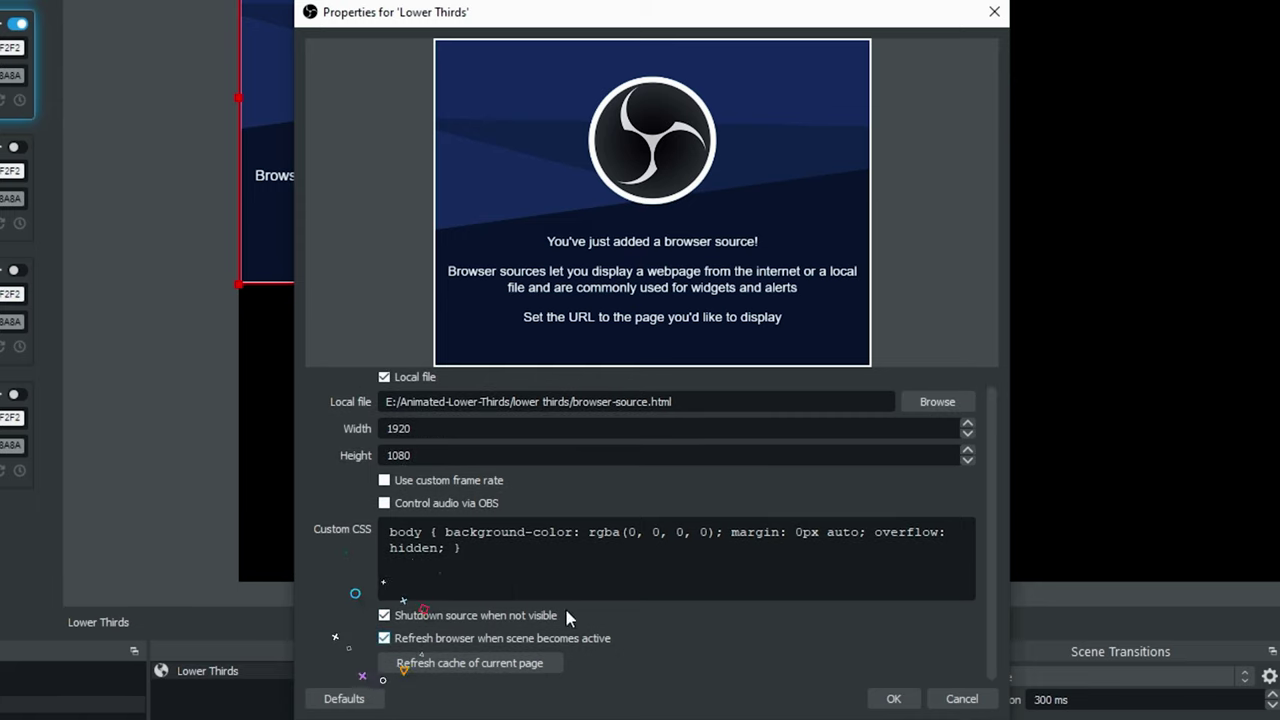
left_click(518, 663)
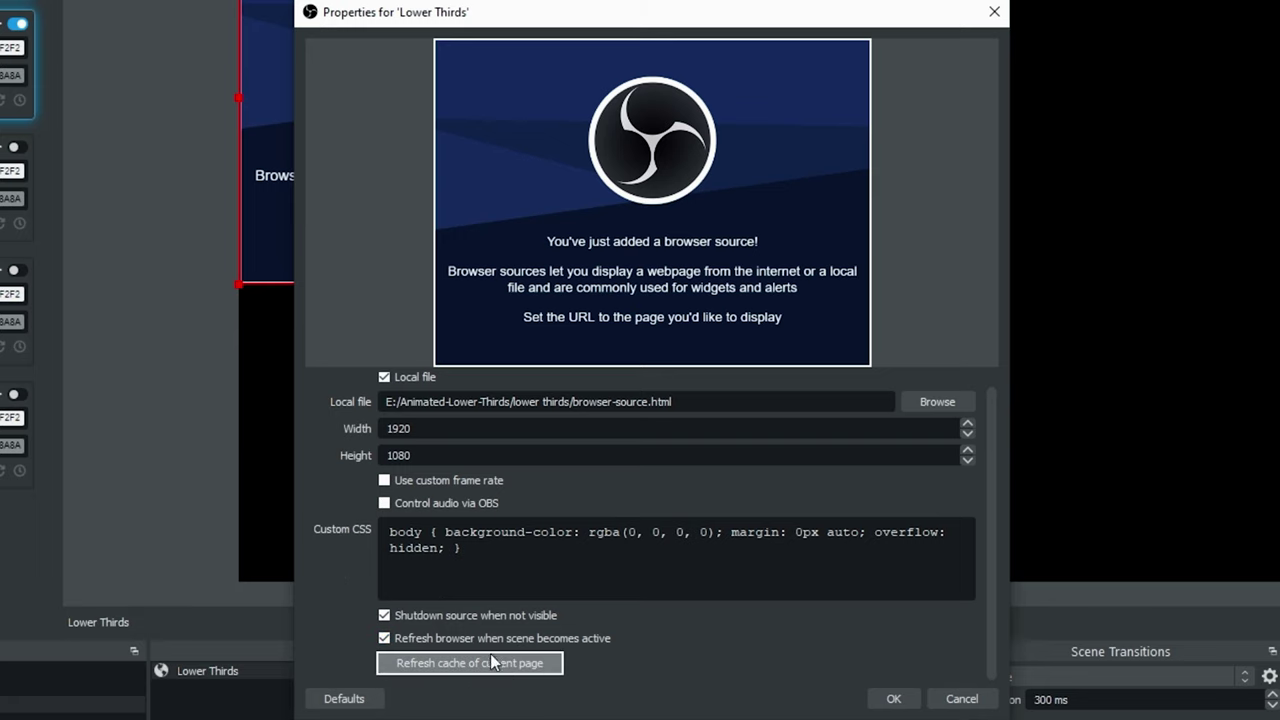
- Clear the source's custom CSS and accept the browser source properties
left_click_drag(462, 548, 316, 512)
key("BackSpace")
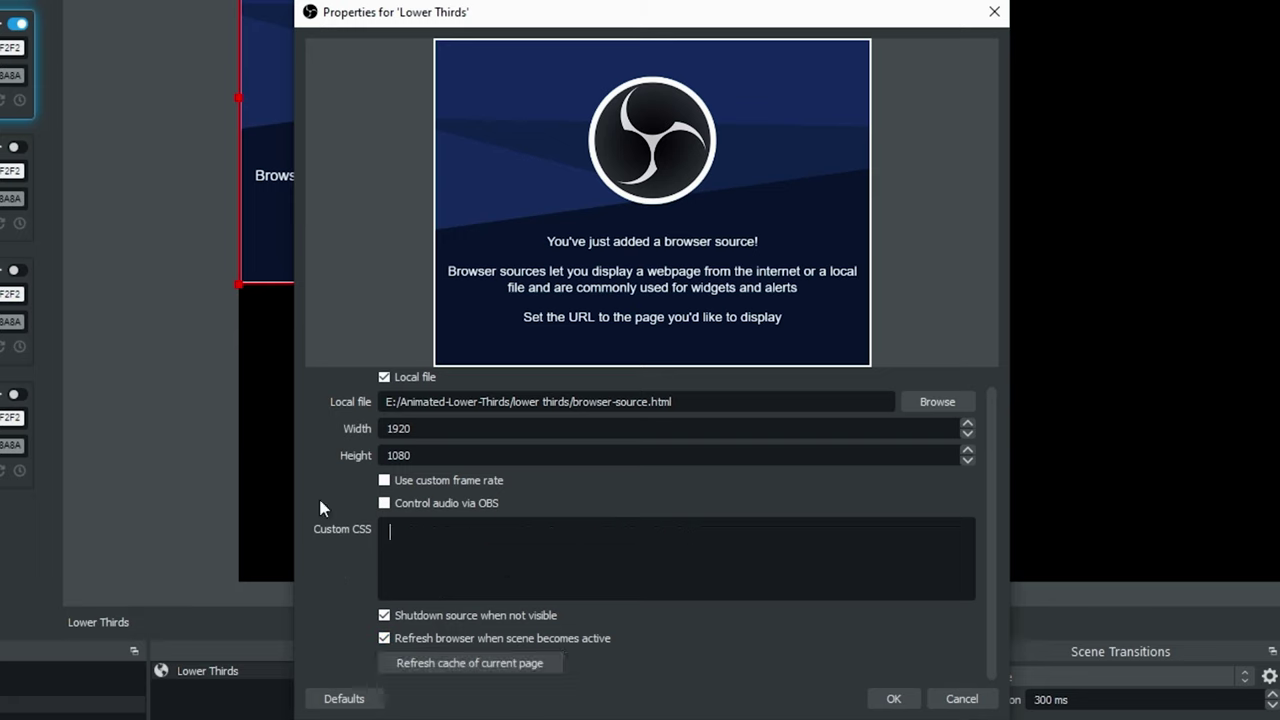
left_click(880, 698)
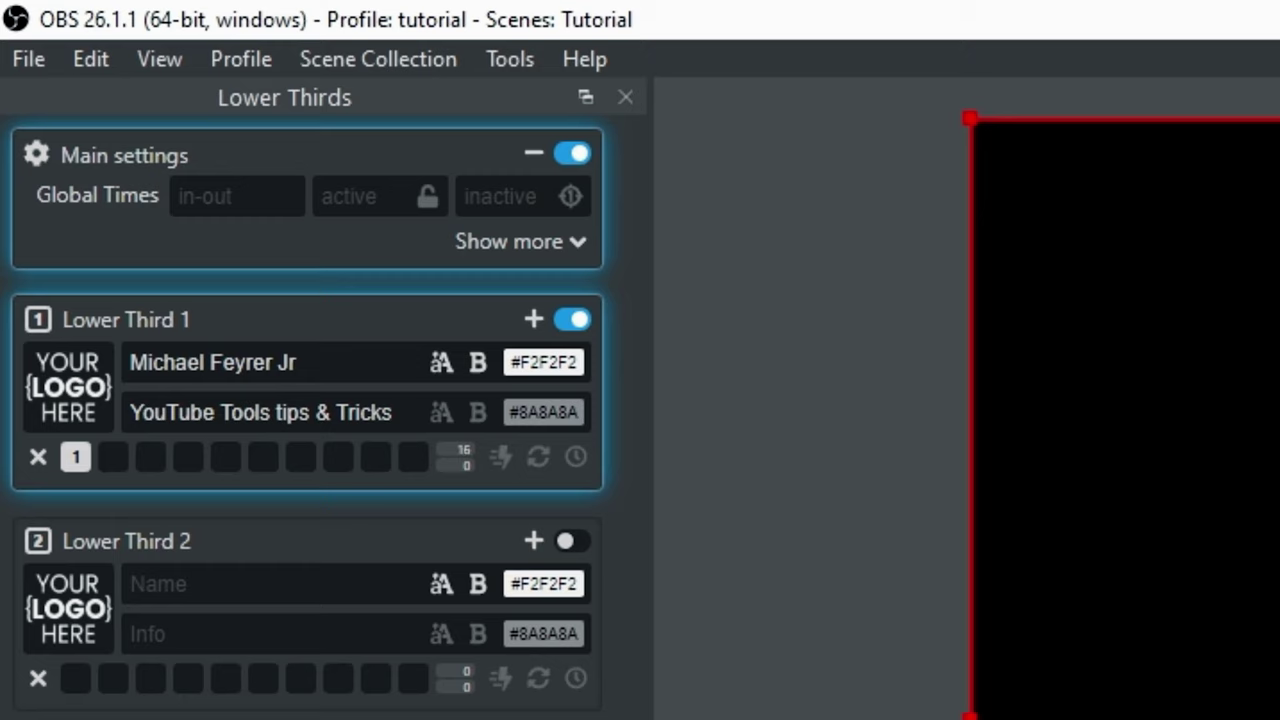
- Switch off Lower Third 1 and delete the entry stored in its slot 1
left_click(457, 456)
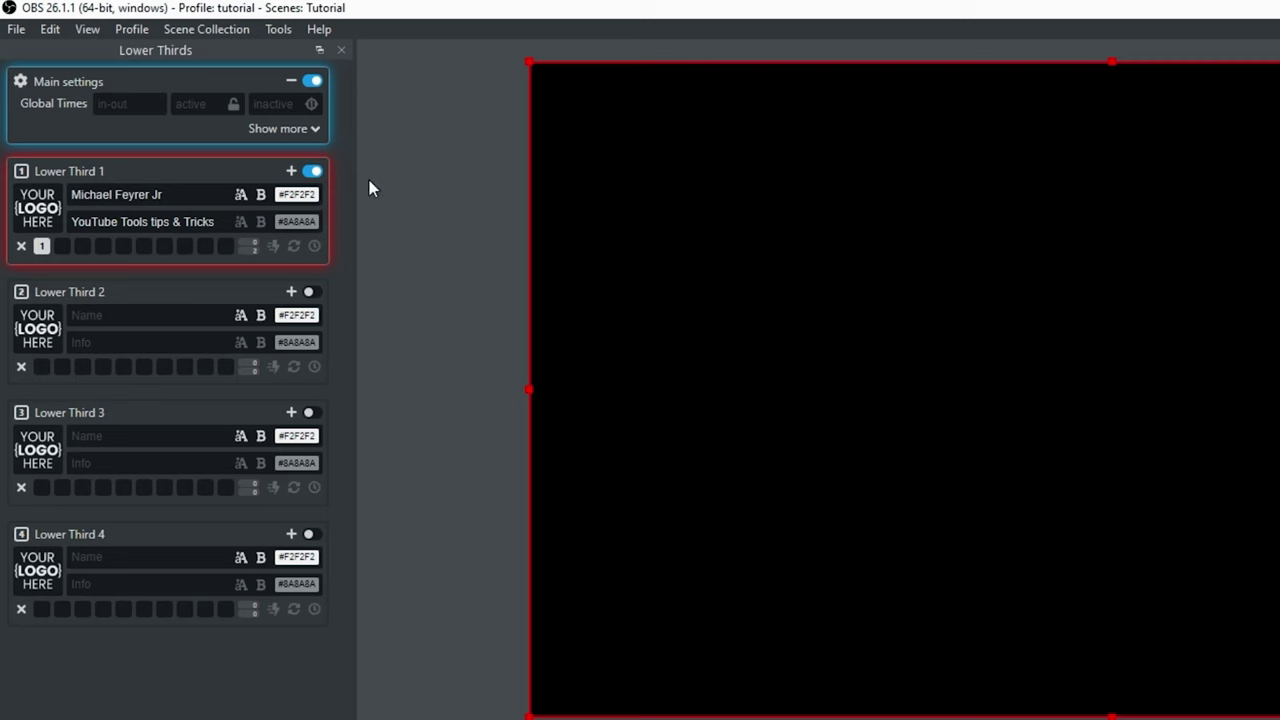
left_click(312, 171)
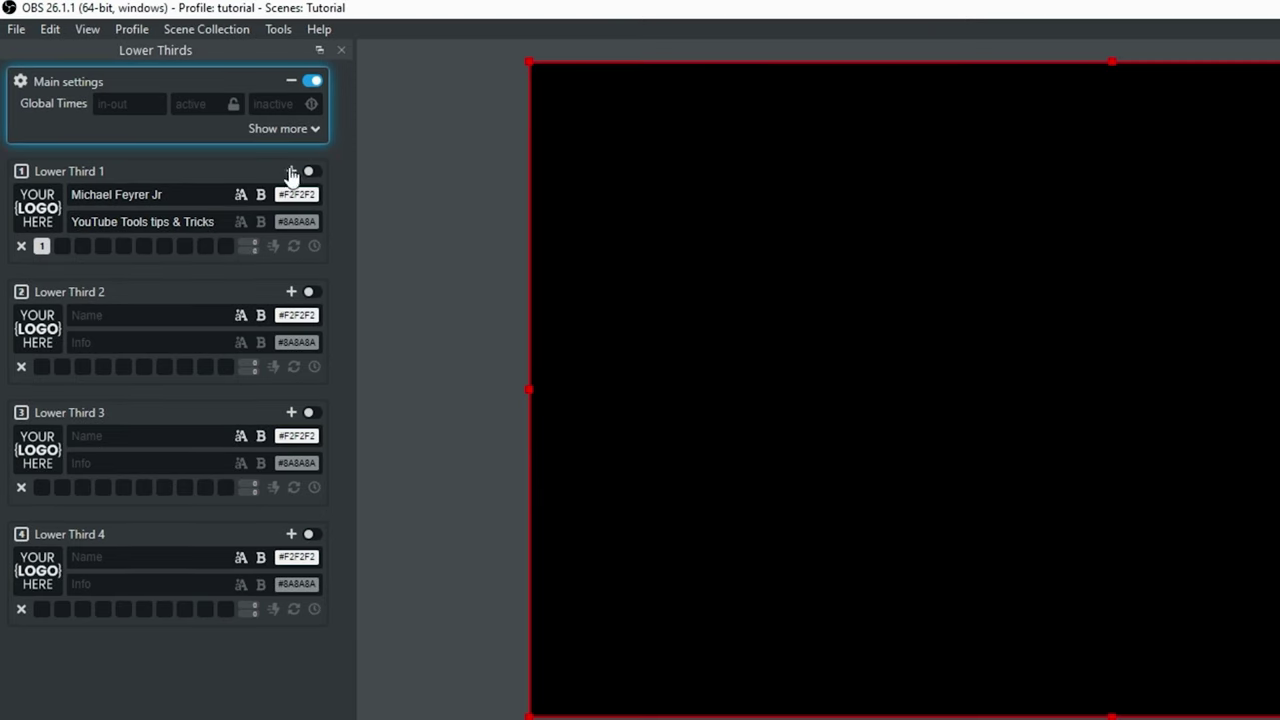
left_click(42, 247)
right_click(42, 248)
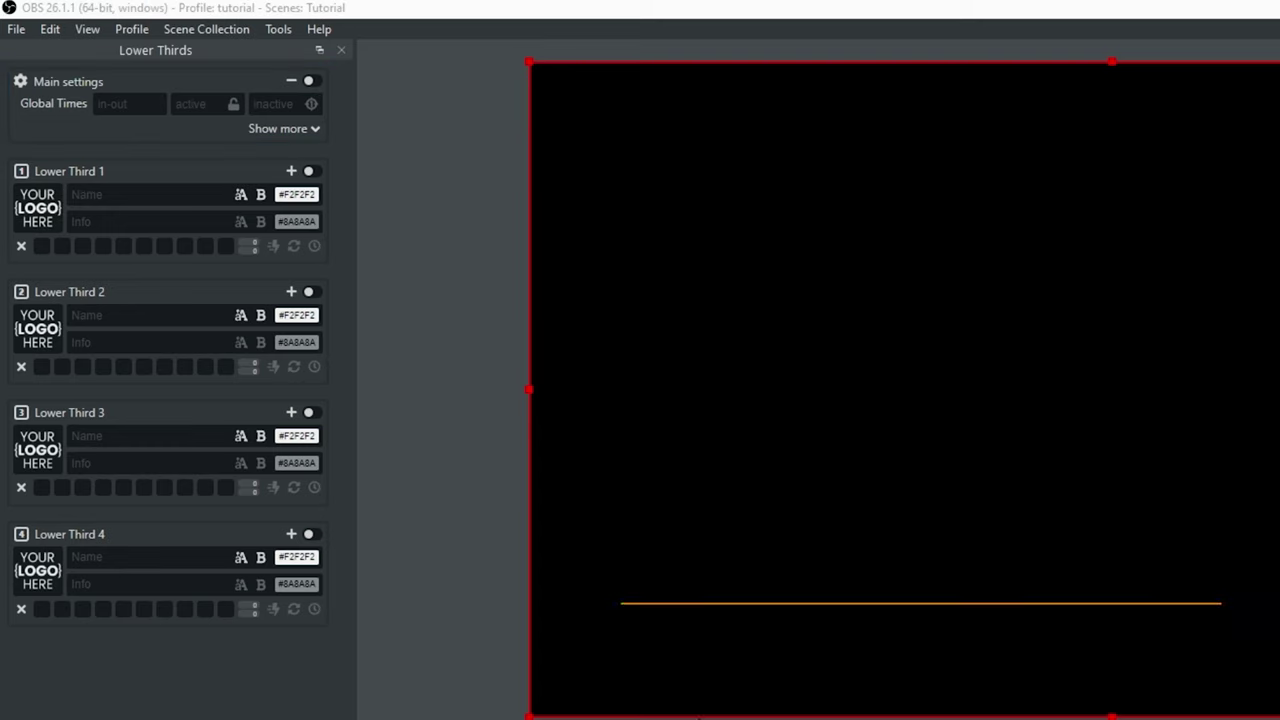
- Switch to File Explorer and move the twitter, Youtube, White alpha and Black Alpha images from SSD OBS (E:) into the Animated-Lower-Thirds logos folder
key("alt+Tab")
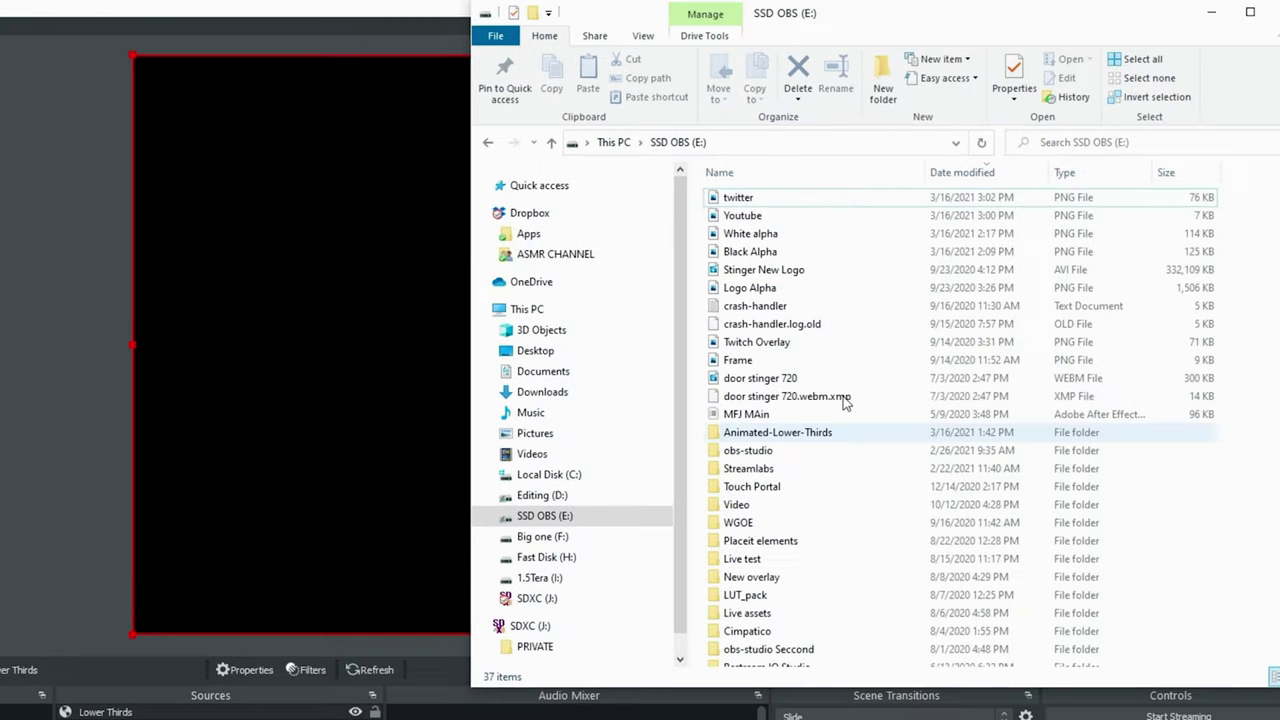
left_click_drag(856, 205, 758, 258)
right_click(708, 253)
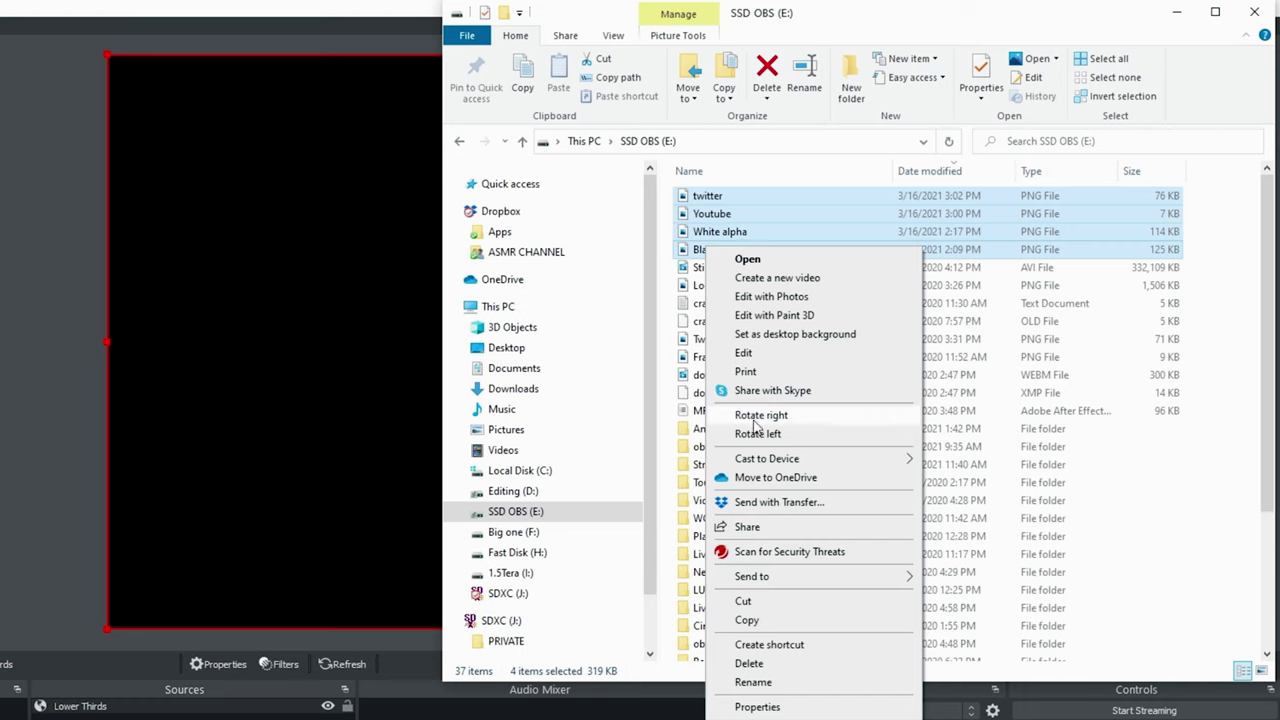
left_click(743, 601)
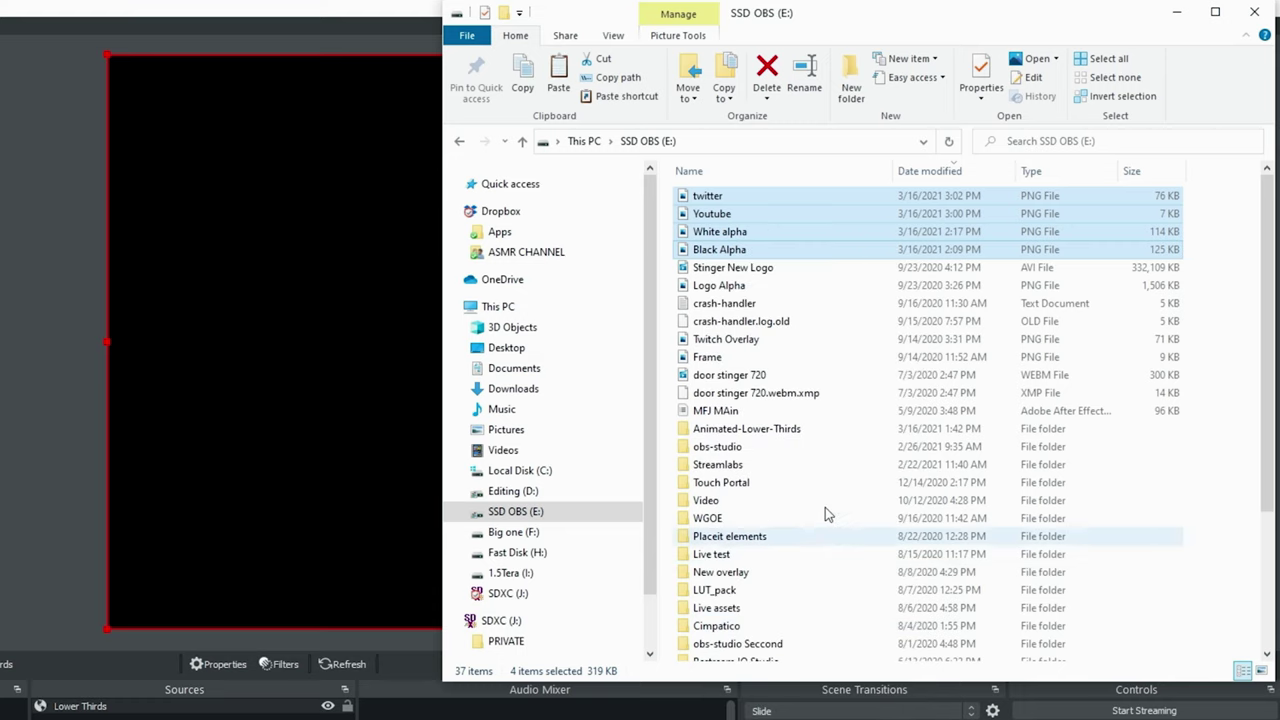
left_click(733, 430)
double_click(733, 430)
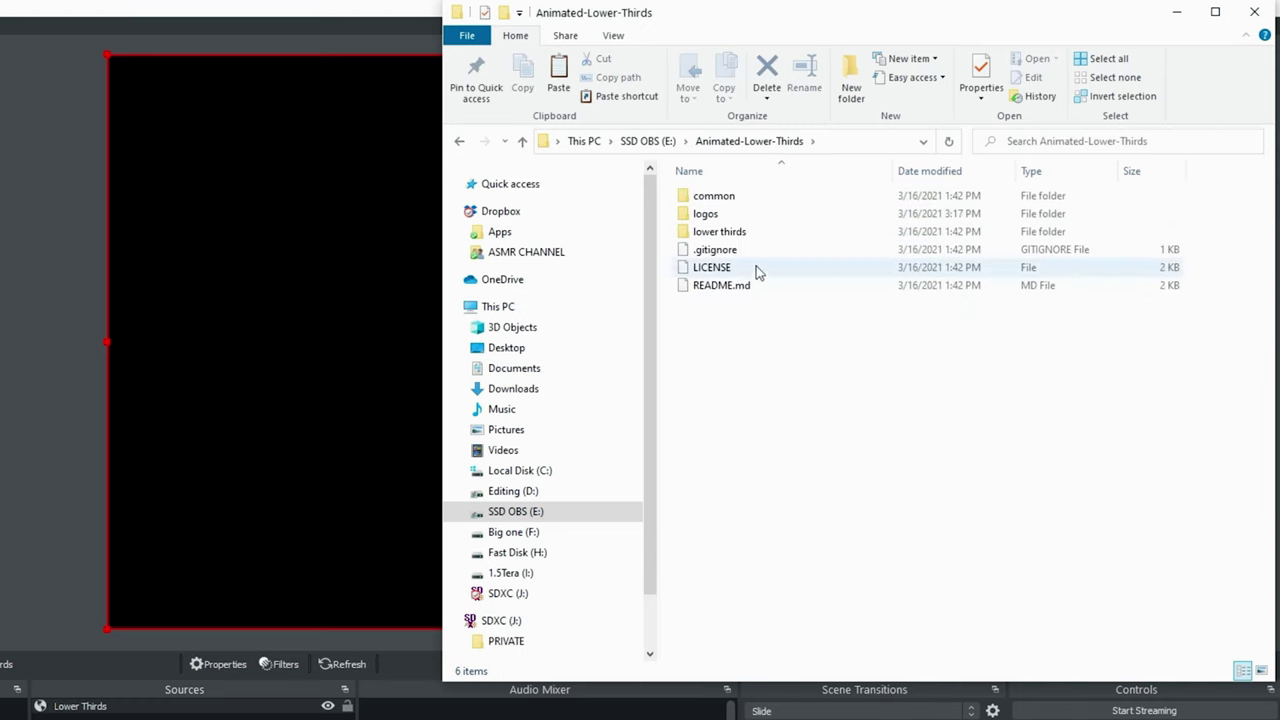
double_click(705, 215)
right_click(786, 443)
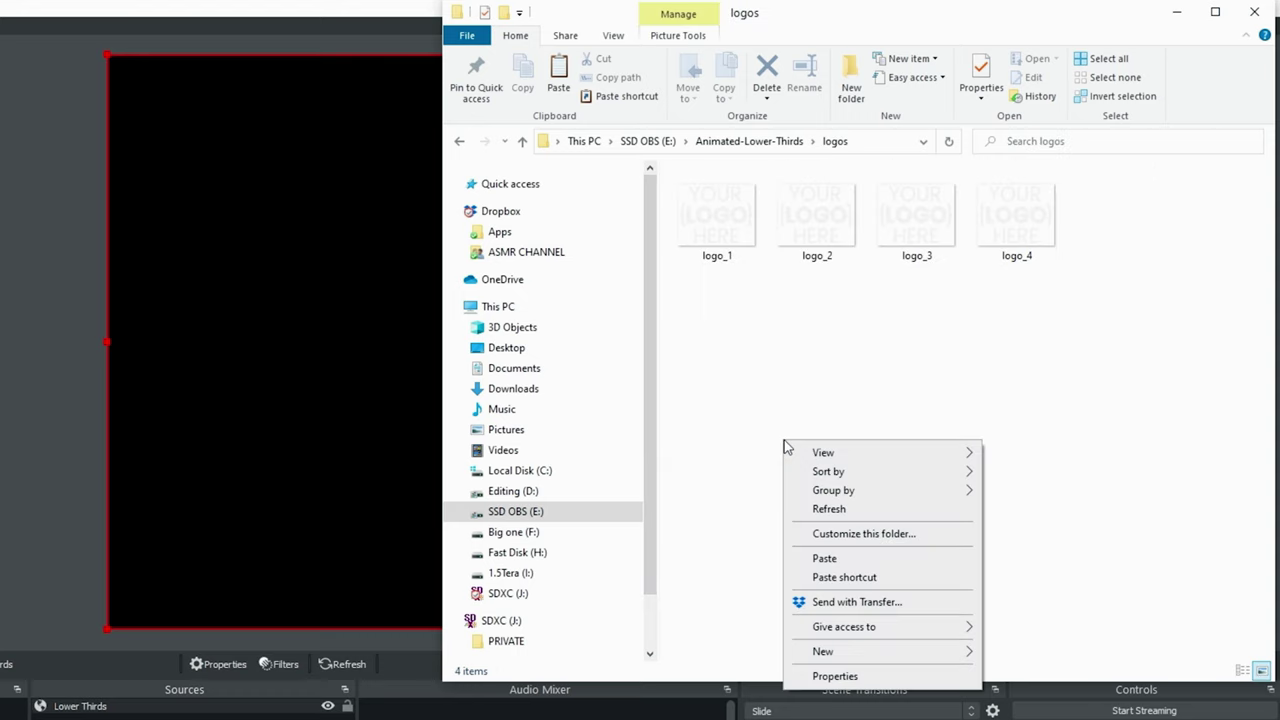
left_click(824, 558)
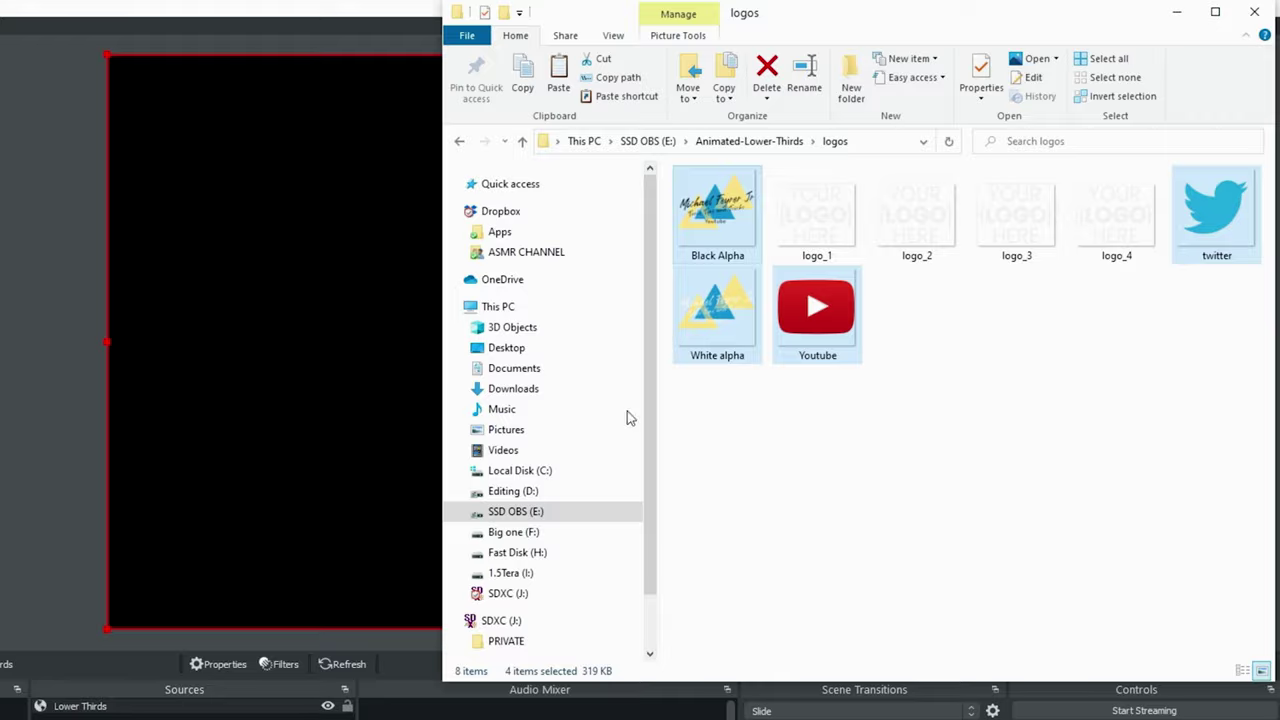
- Return to OBS and fill in Lower Third 1 with the presenter's name and the info text "YouTube Tools Tips & Tricks"
left_click(420, 420)
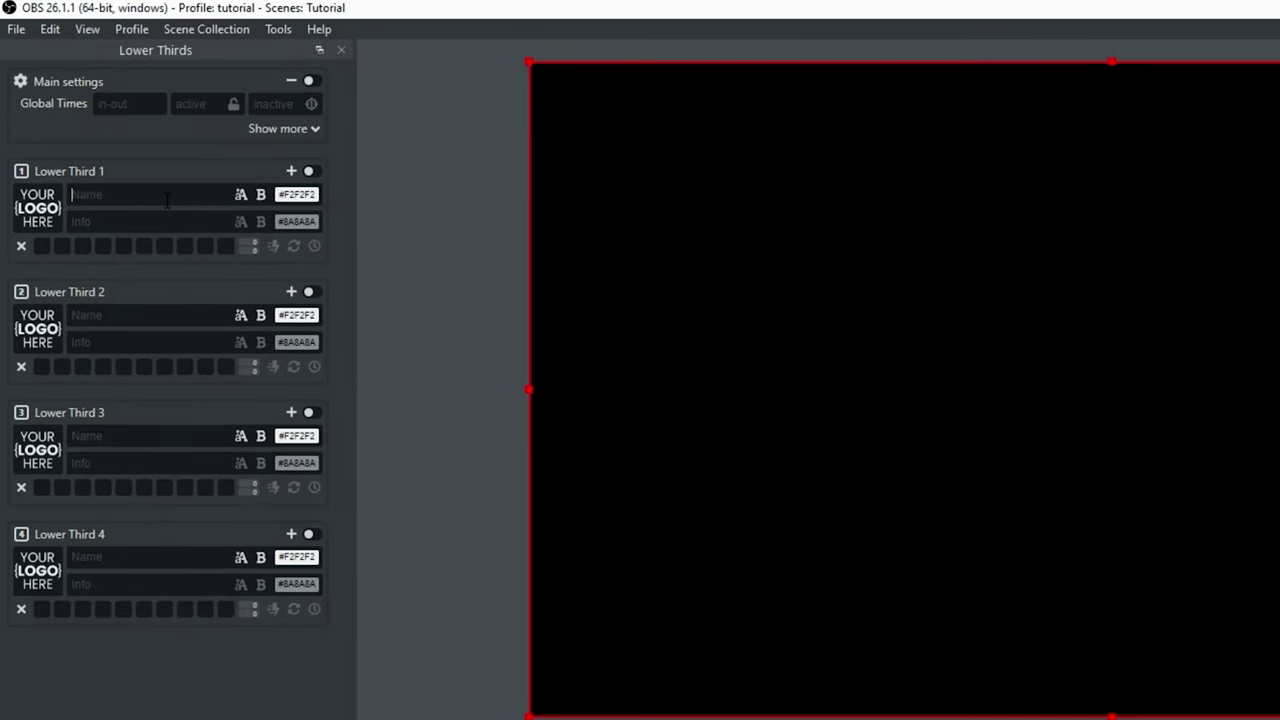
left_click(167, 201)
type("Michael Fye")
left_click(157, 221)
type("YouTube Tools Tips & Tricks")
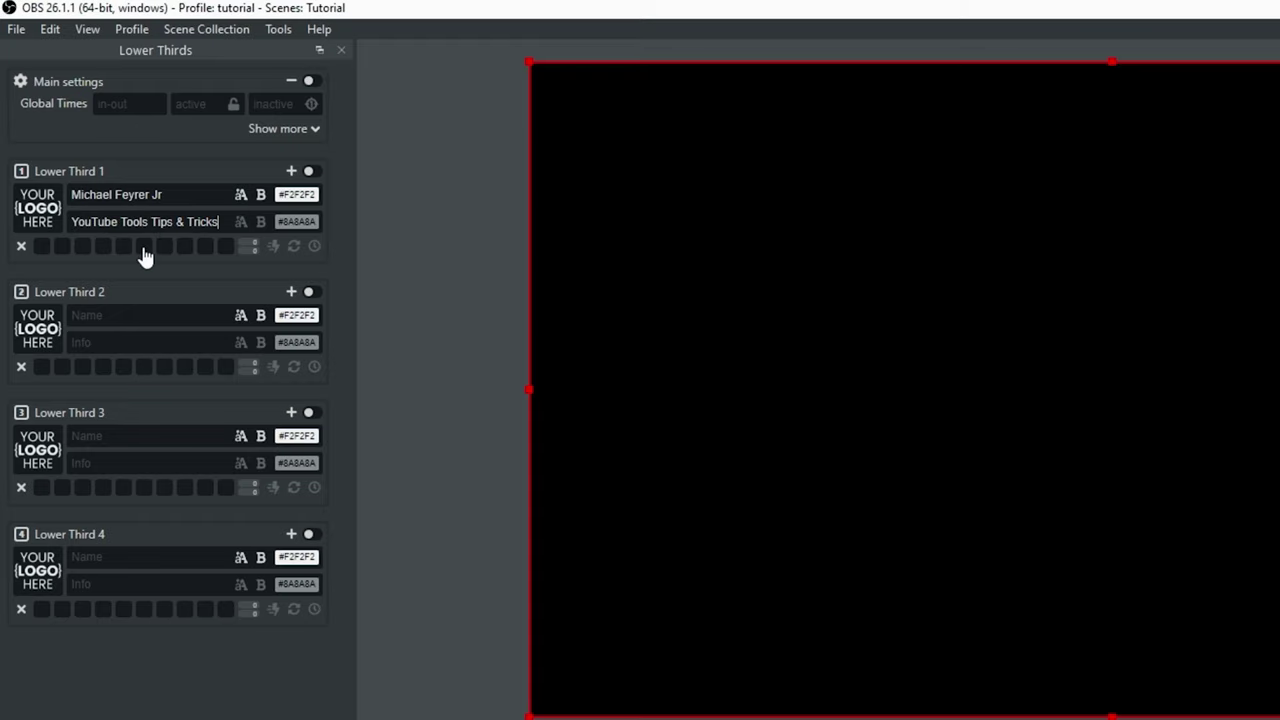
- Set Lower Third 1's logo to the White alpha image from the Animated-Lower-Thirds logos folder
left_click(43, 216)
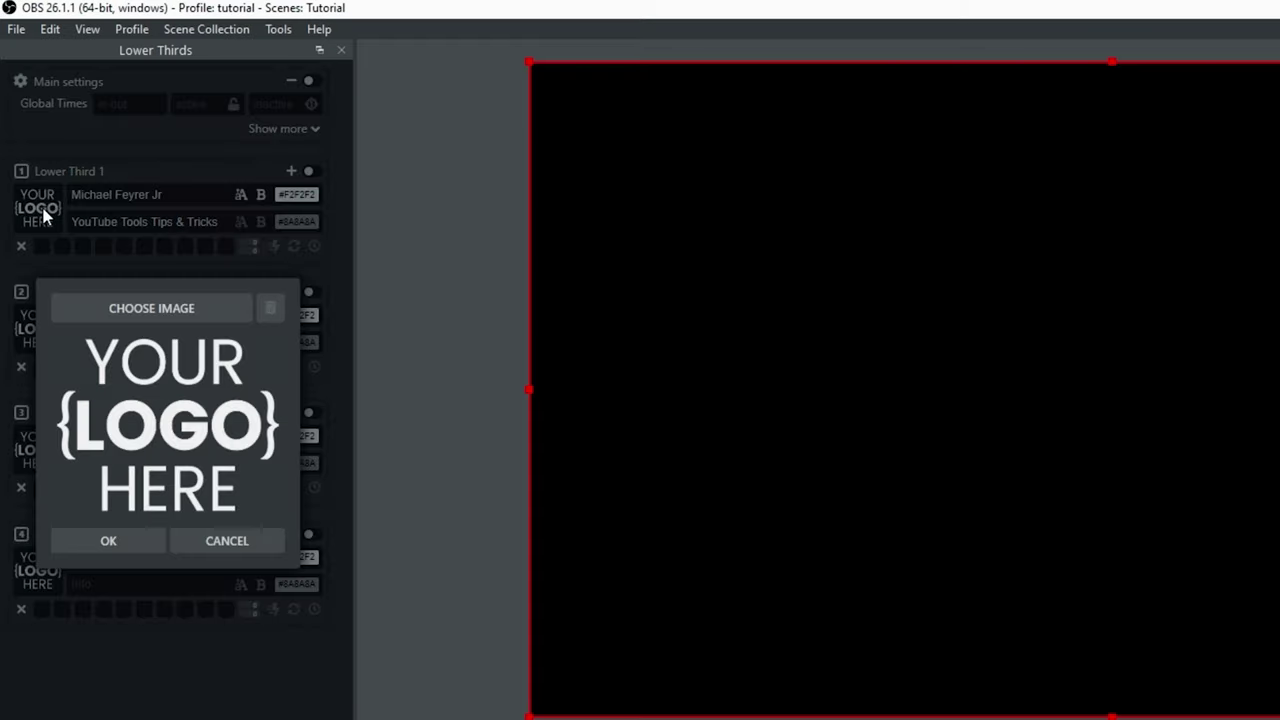
left_click(153, 307)
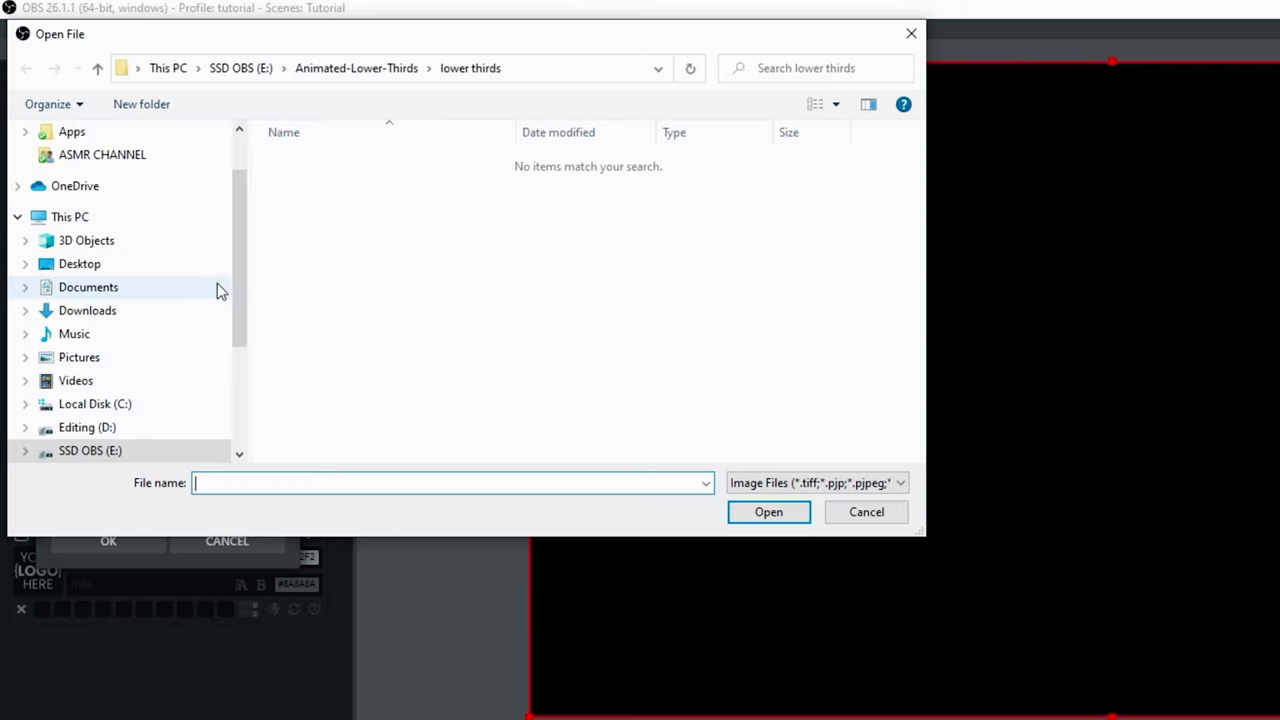
left_click_drag(240, 182, 237, 219)
left_click(90, 372)
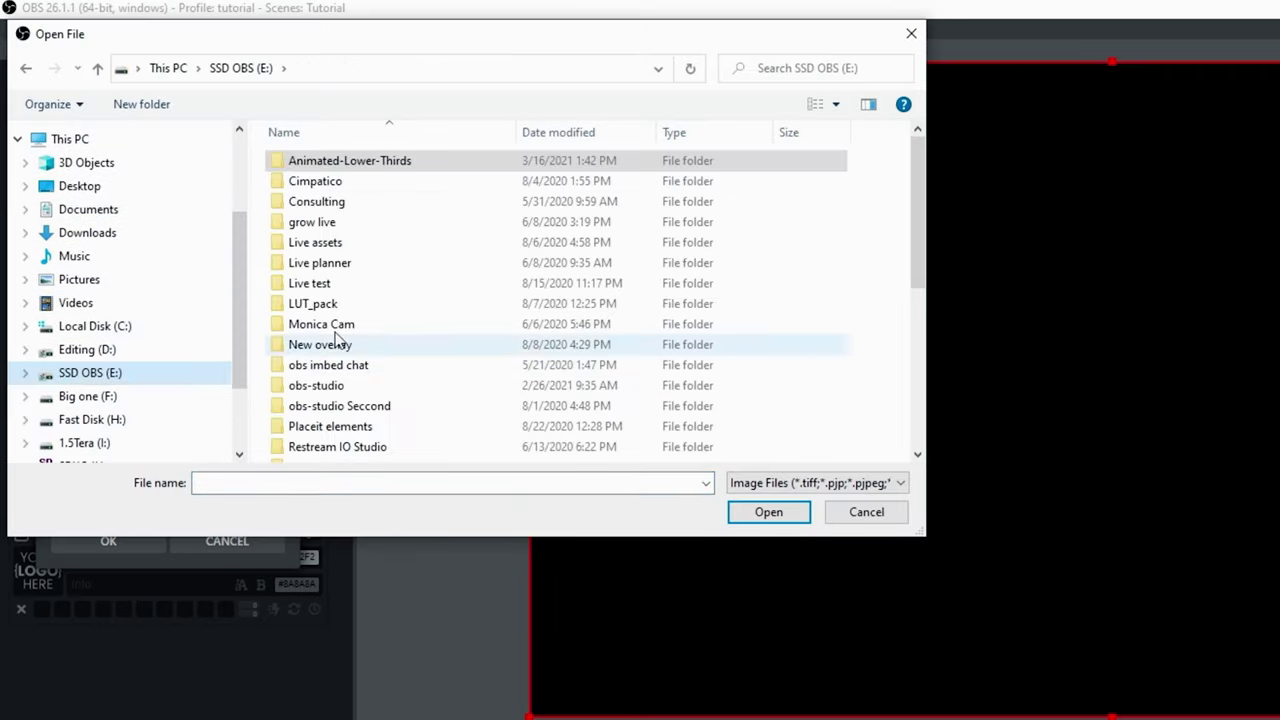
double_click(352, 164)
double_click(360, 183)
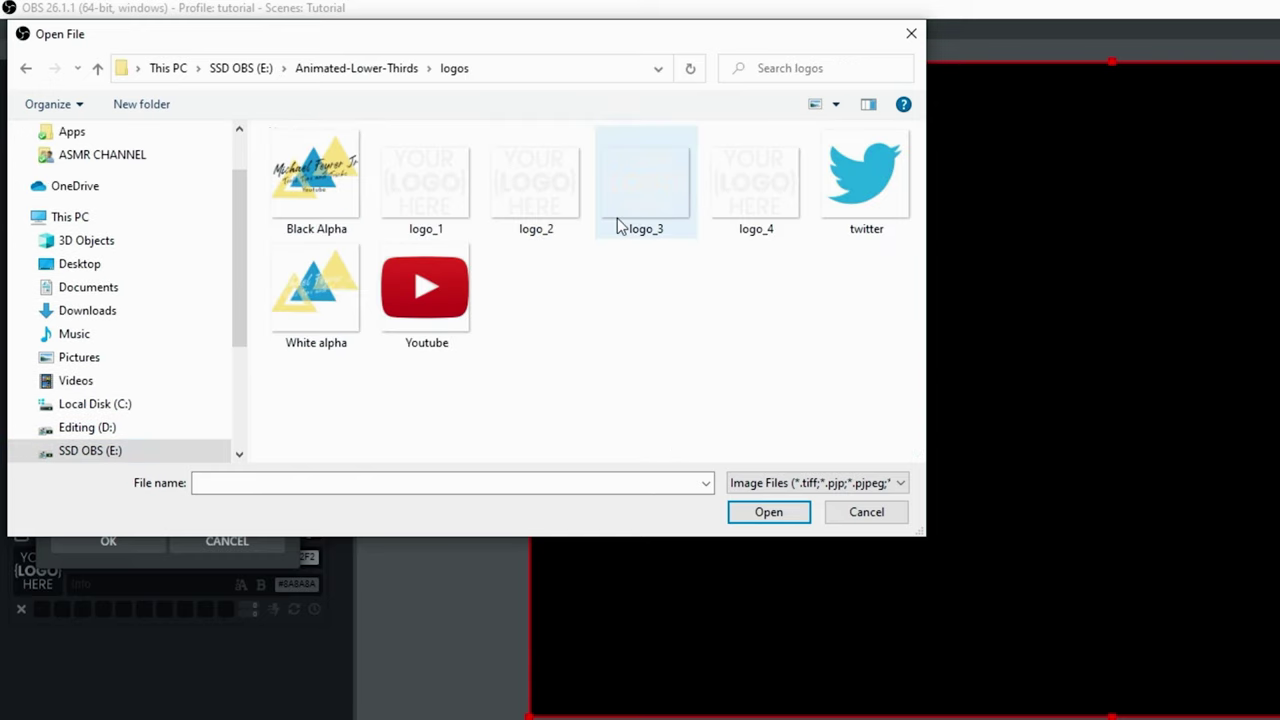
left_click(340, 310)
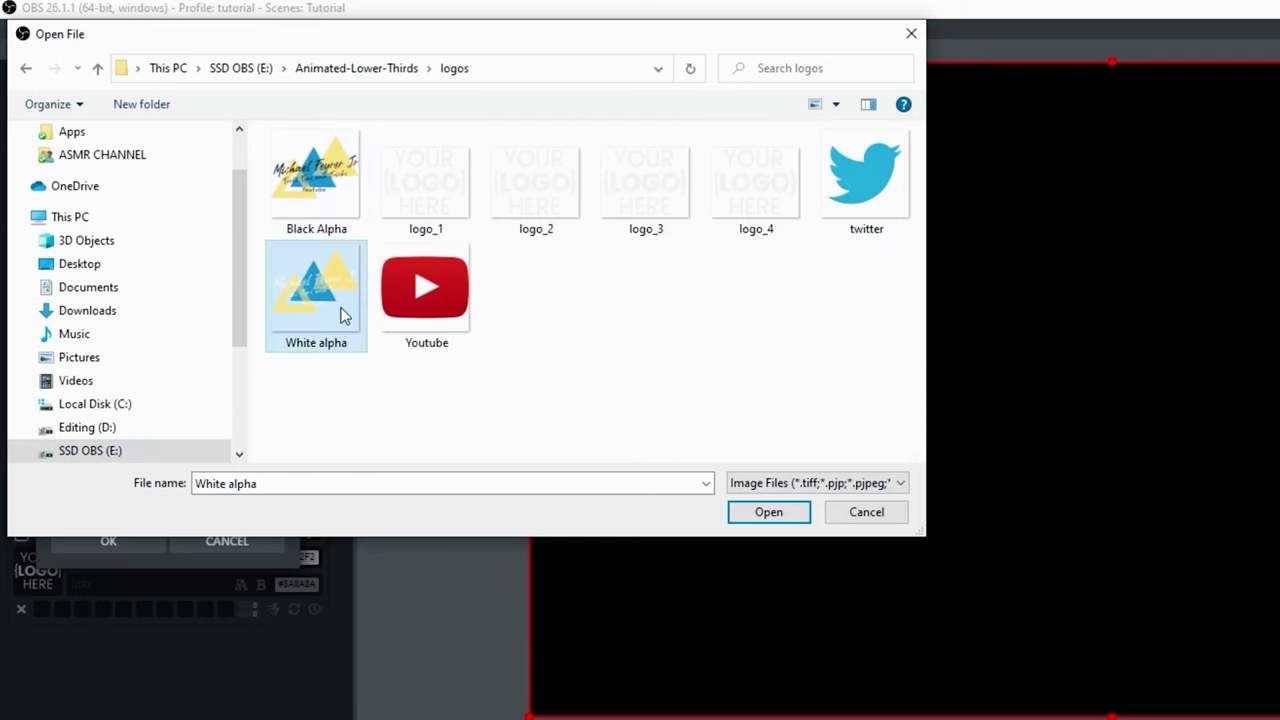
left_click(768, 512)
left_click(108, 565)
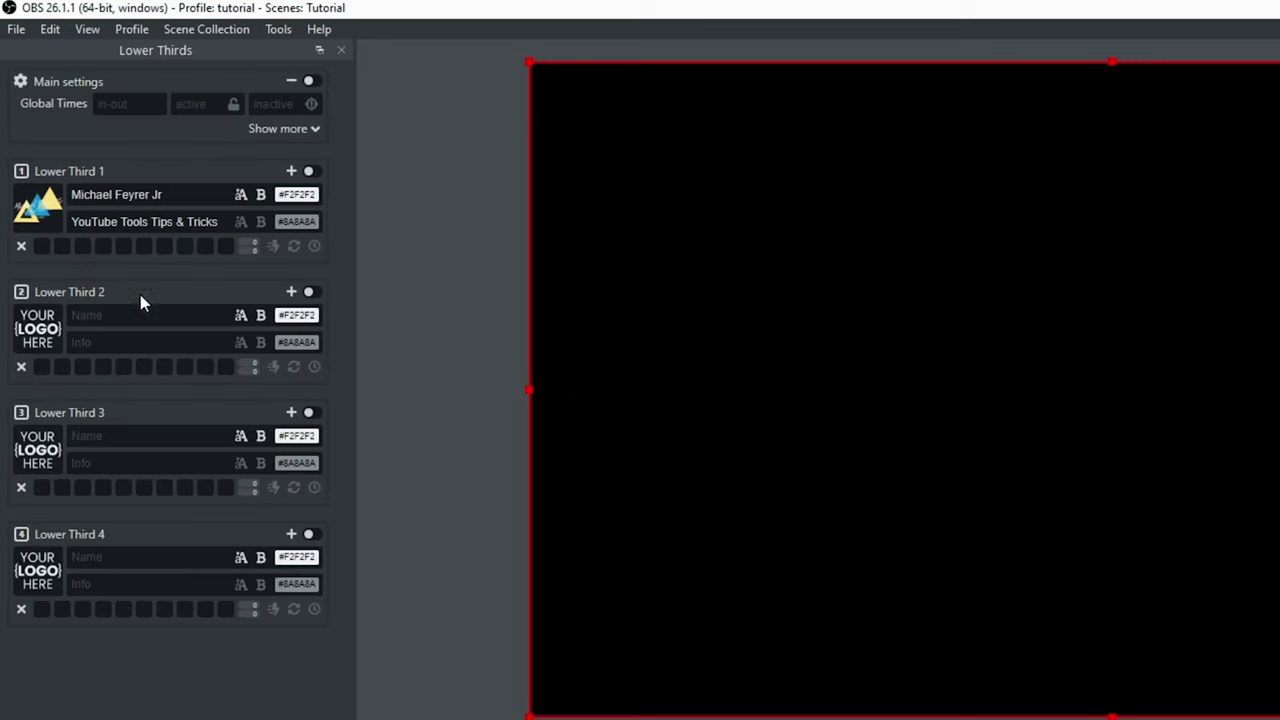
- Store the Lower Third 1 entry in slot 1 and turn on both the main switch and Lower Third 1
left_click(41, 247)
left_click(311, 81)
left_click(311, 171)
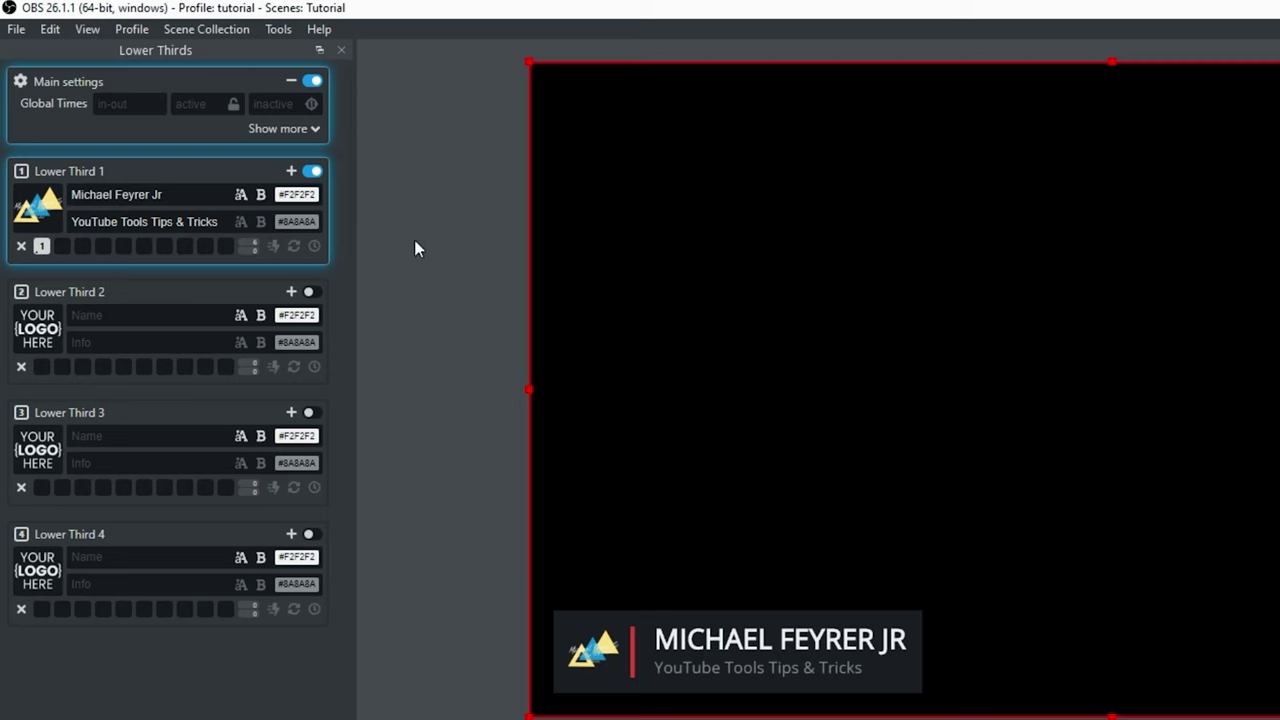
- Expand Lower Third 1's style settings and try its borders on and off
left_click(291, 171)
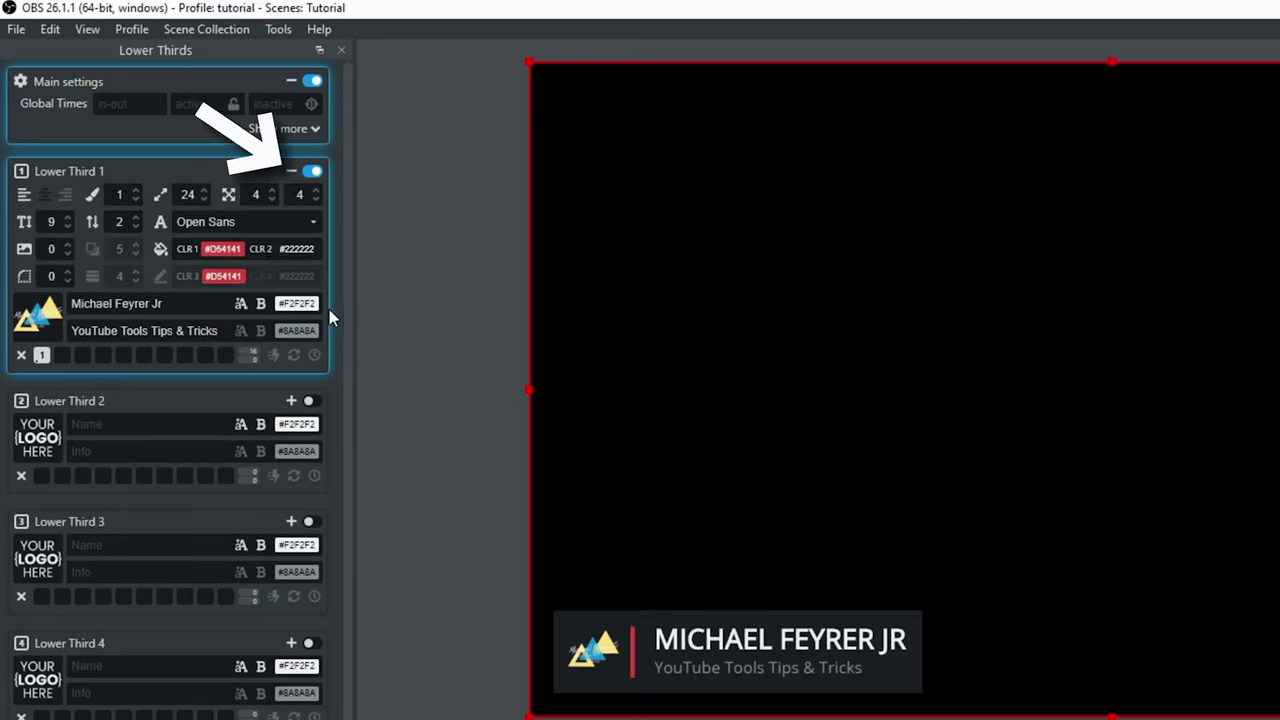
left_click(160, 279)
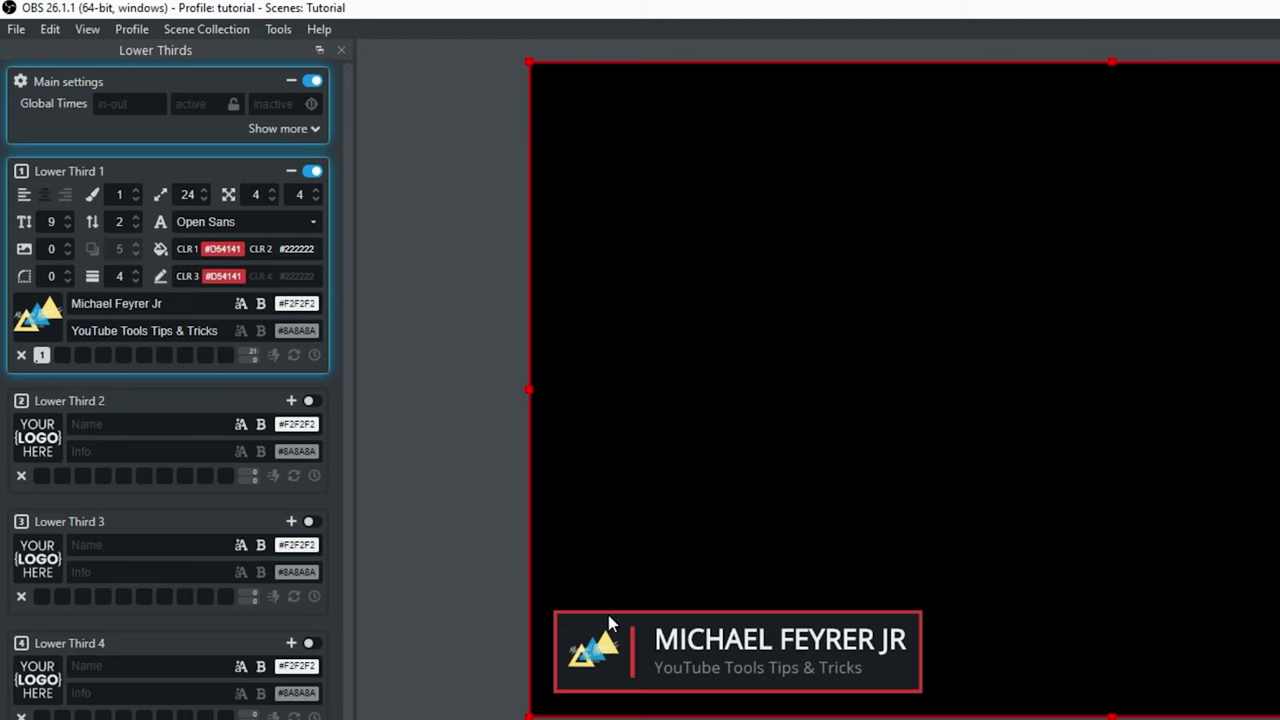
left_click(159, 281)
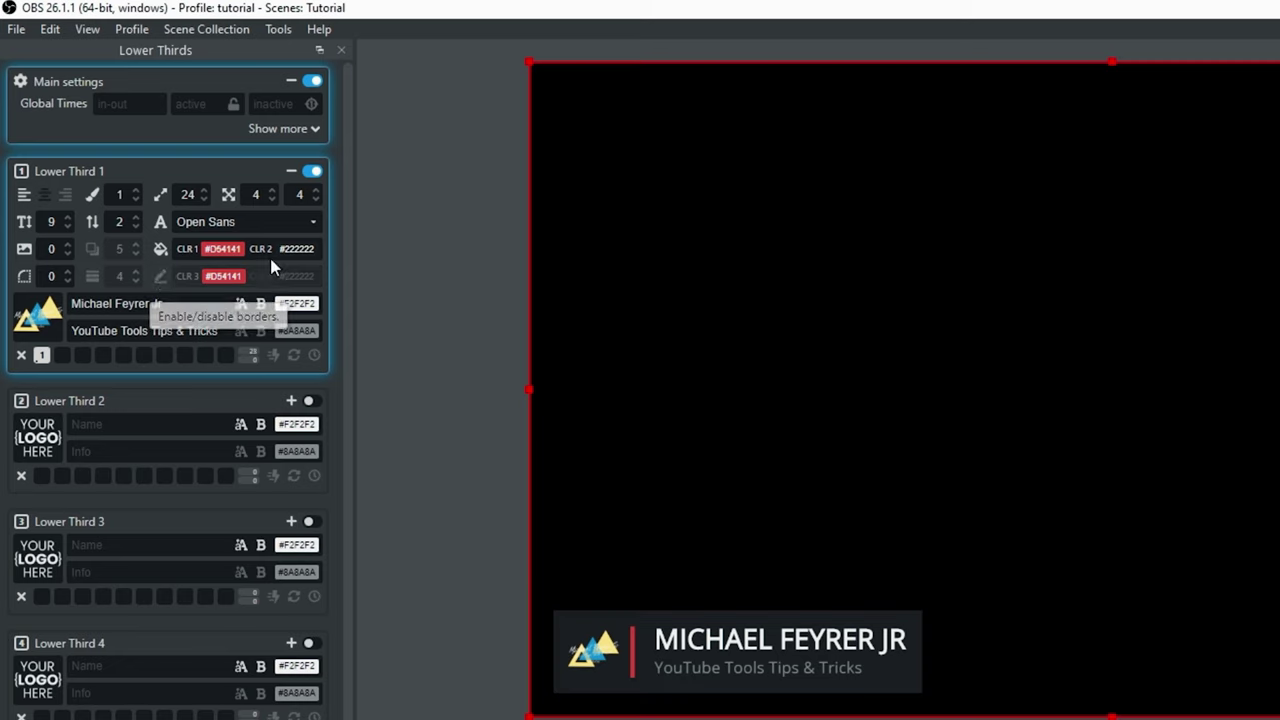
- Set Lower Third 1's background colour (CLR 2) to turquoise #20E2E8 and restart the lower third to preview it
left_click(294, 249)
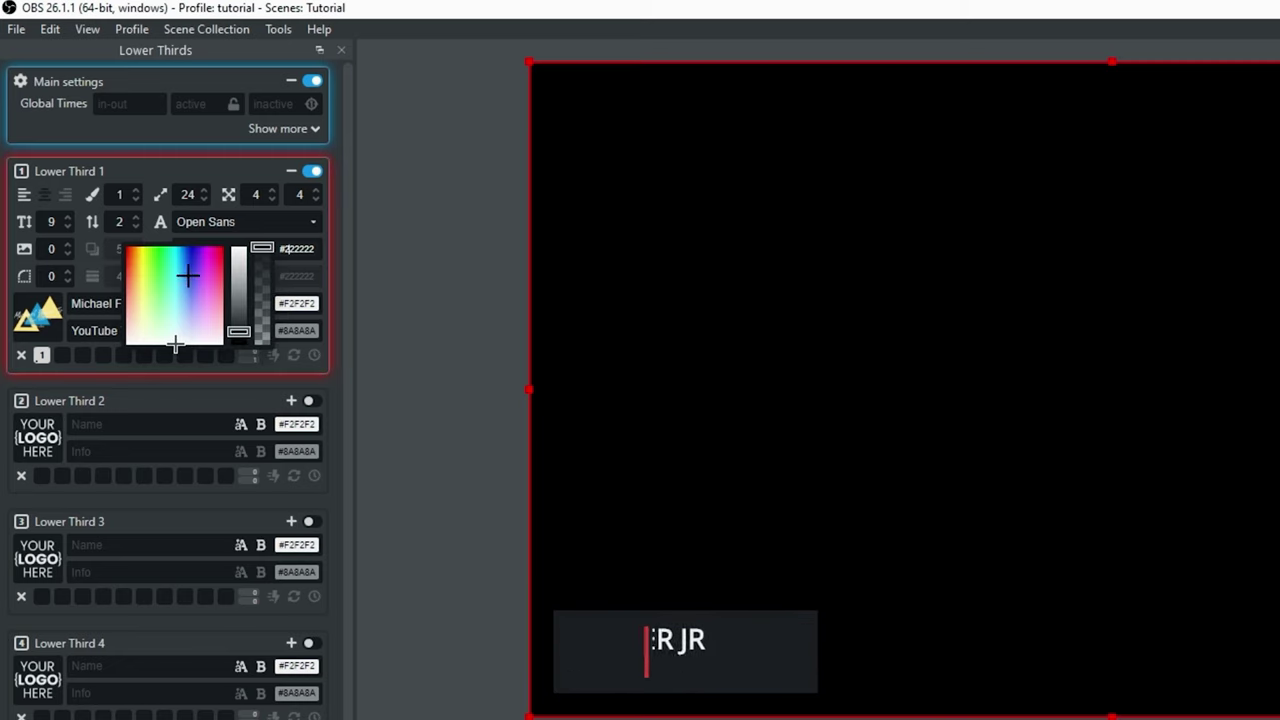
left_click_drag(180, 274, 174, 260)
left_click_drag(238, 336, 237, 262)
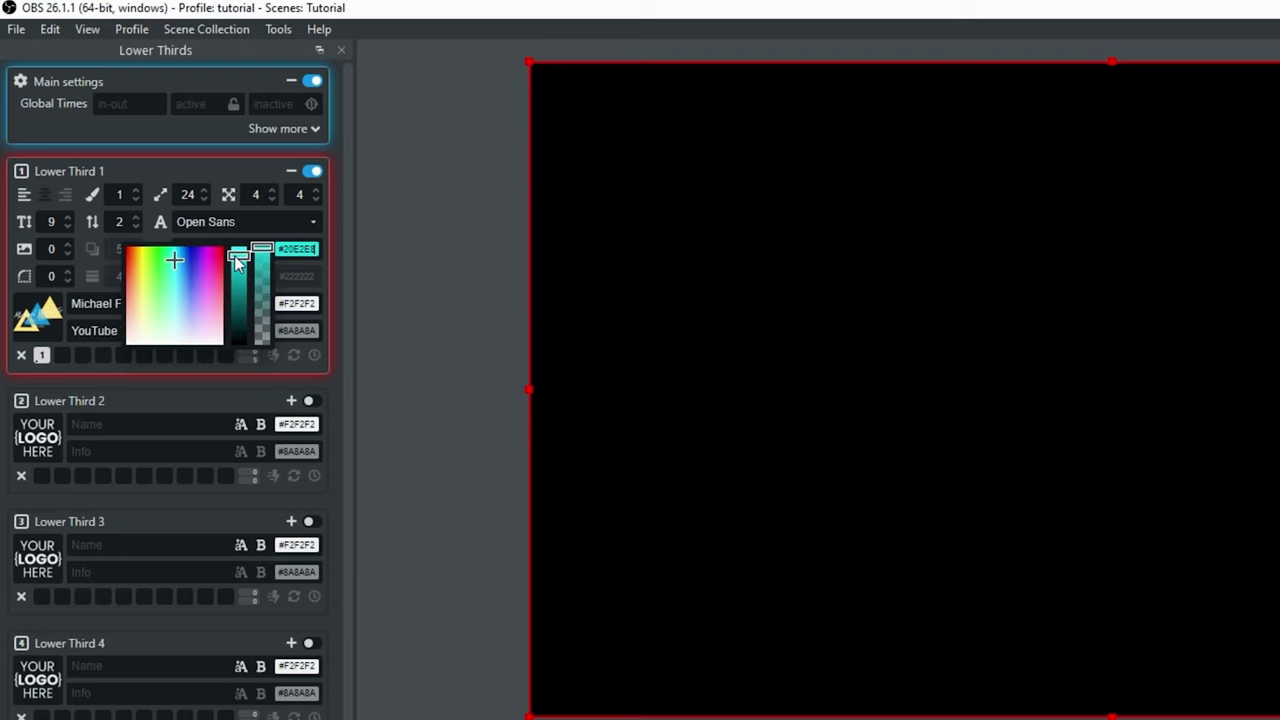
left_click(294, 252)
left_click(310, 173)
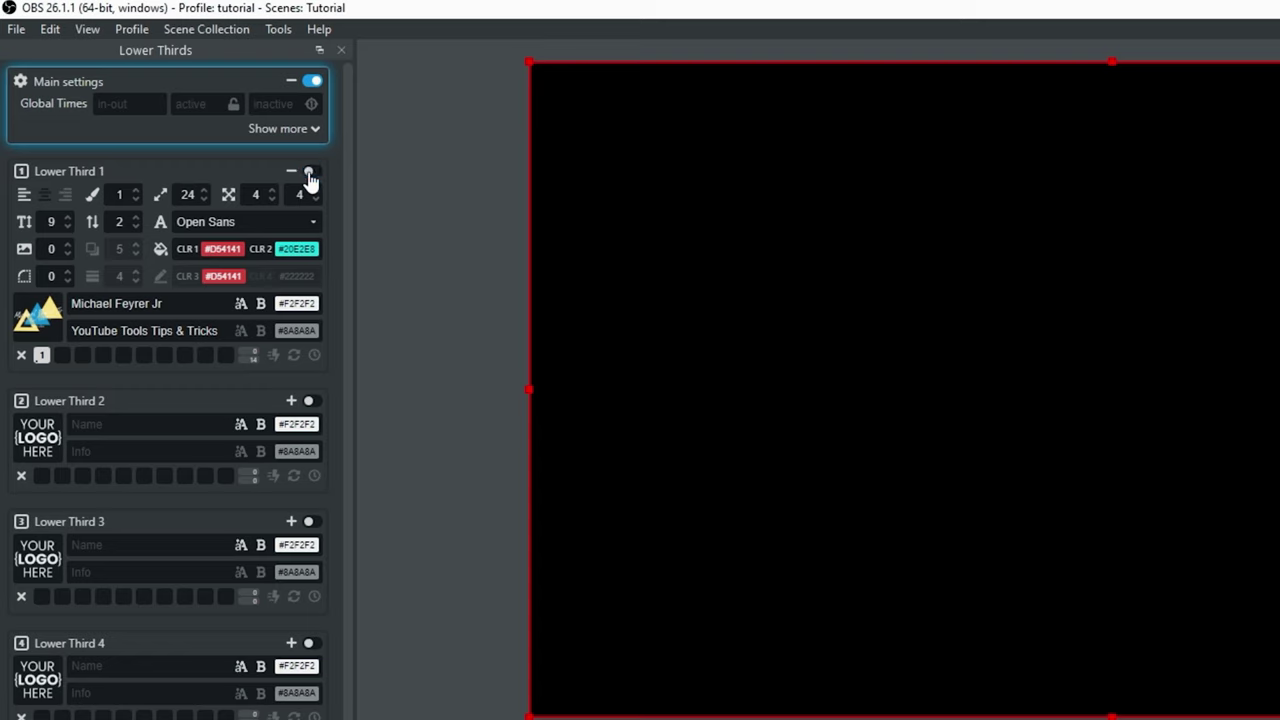
left_click(311, 173)
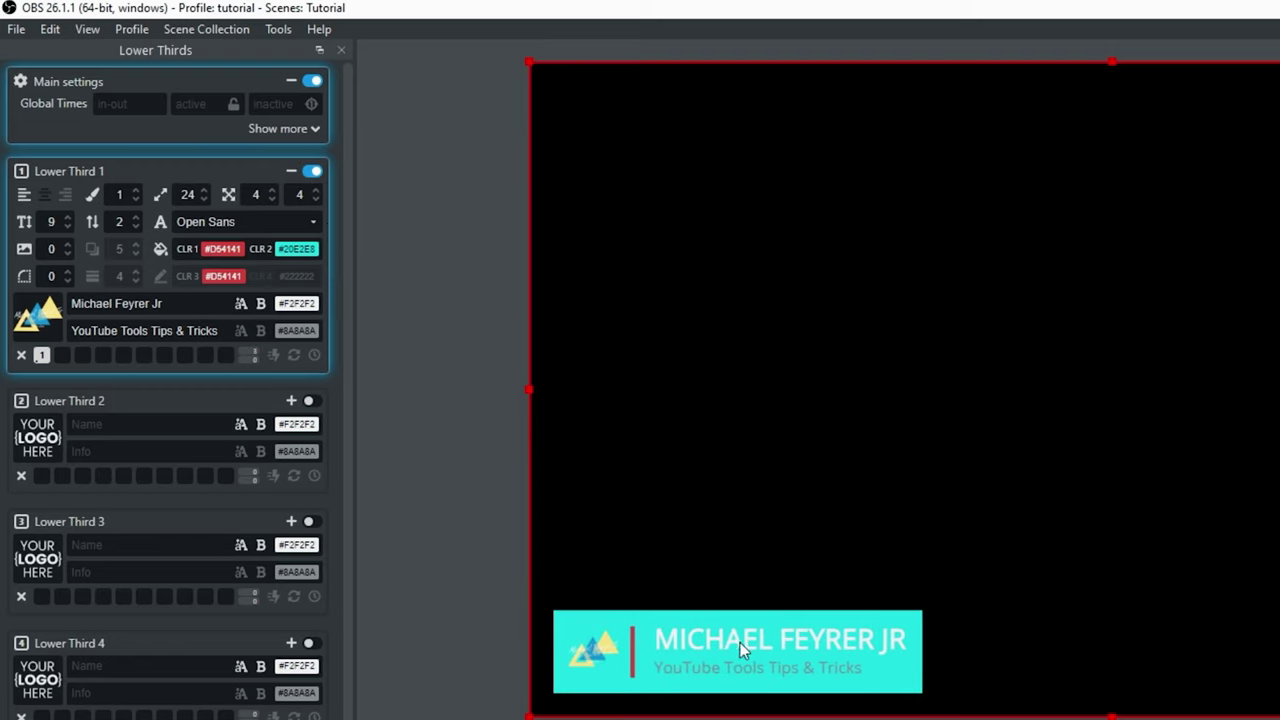
- Set the info text colour of Lower Third 1 to yellow #FFF814 and show the lower third
left_click(295, 333)
left_click_drag(152, 360, 137, 345)
left_click(238, 332)
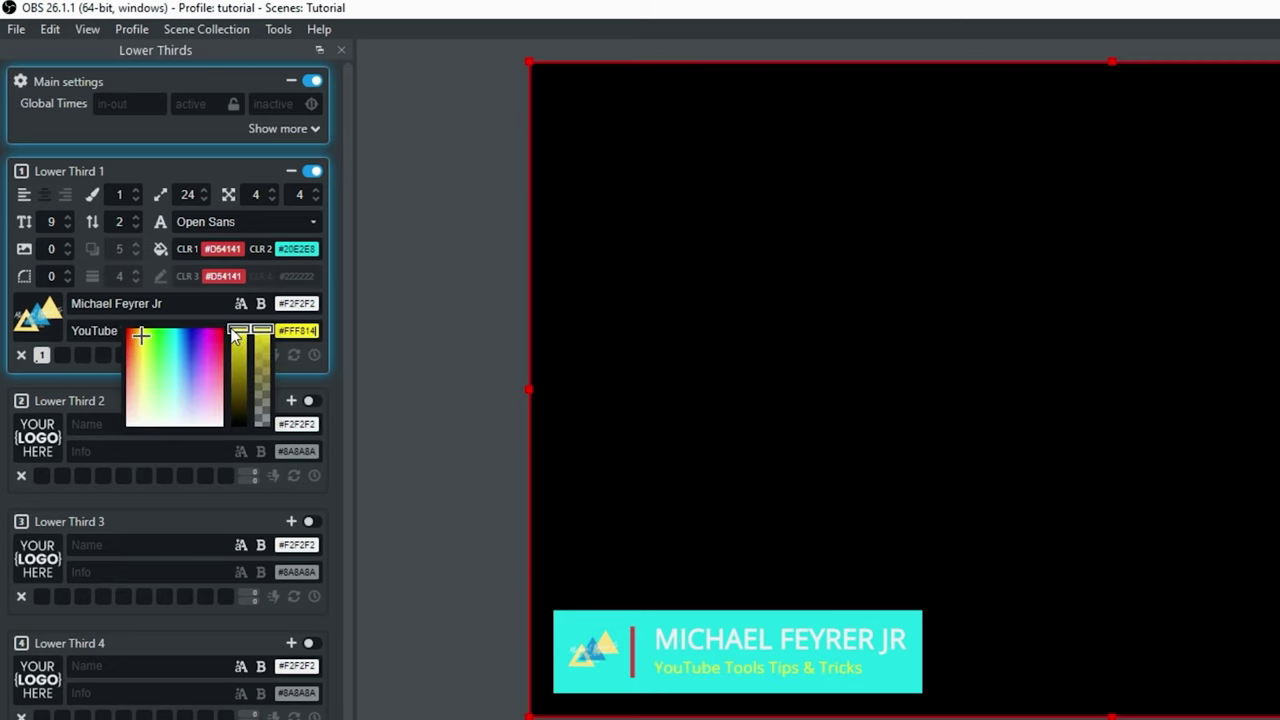
left_click(282, 368)
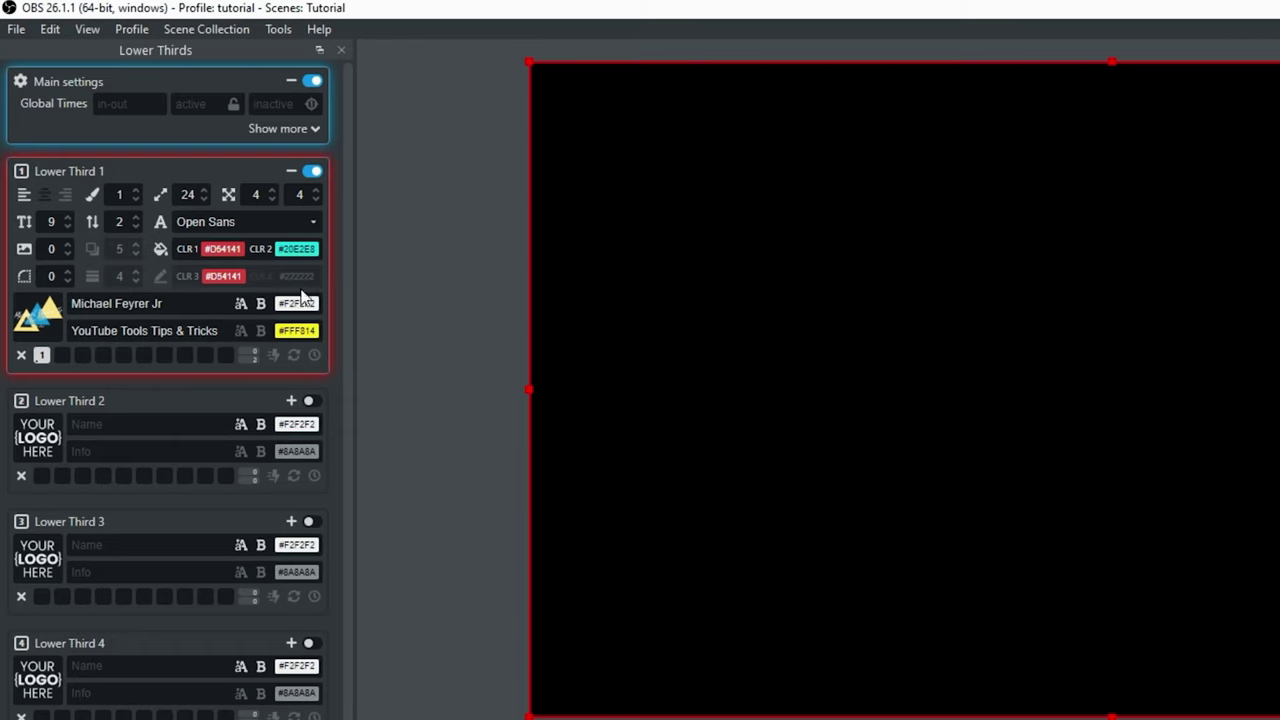
left_click(313, 176)
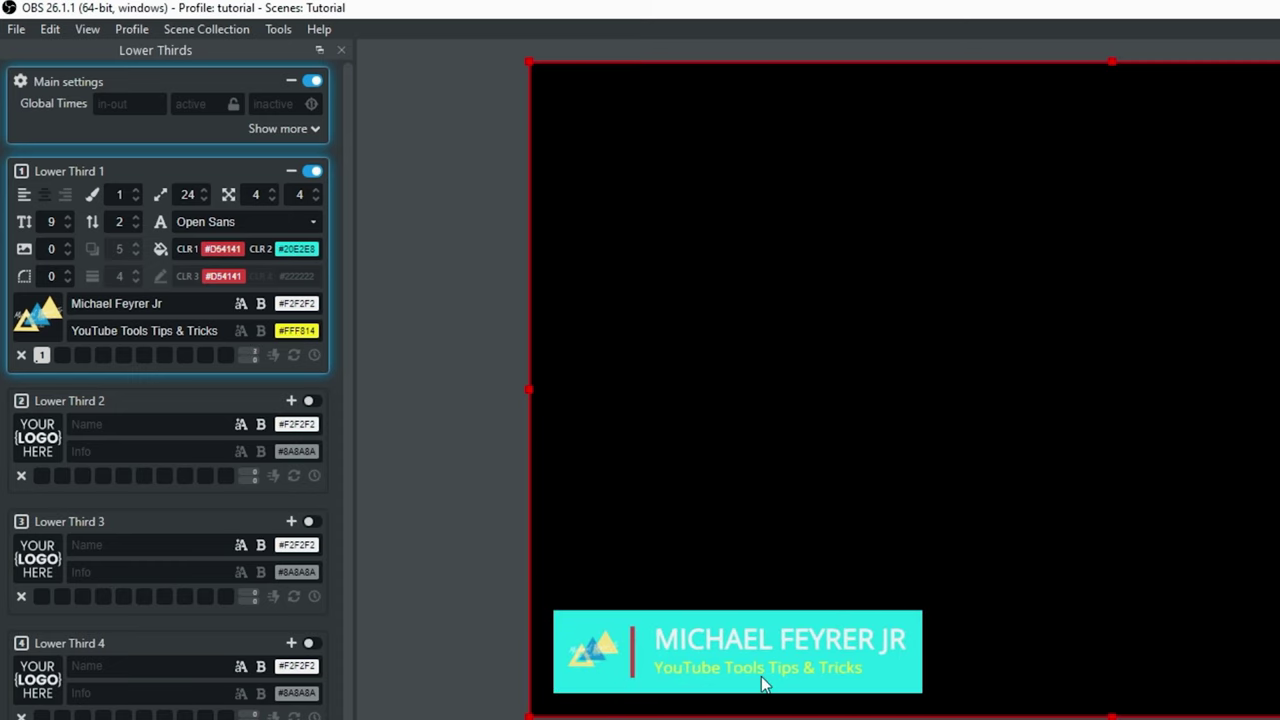
- Darken the name text colour of Lower Third 1 to #2E2E2E
left_click(300, 310)
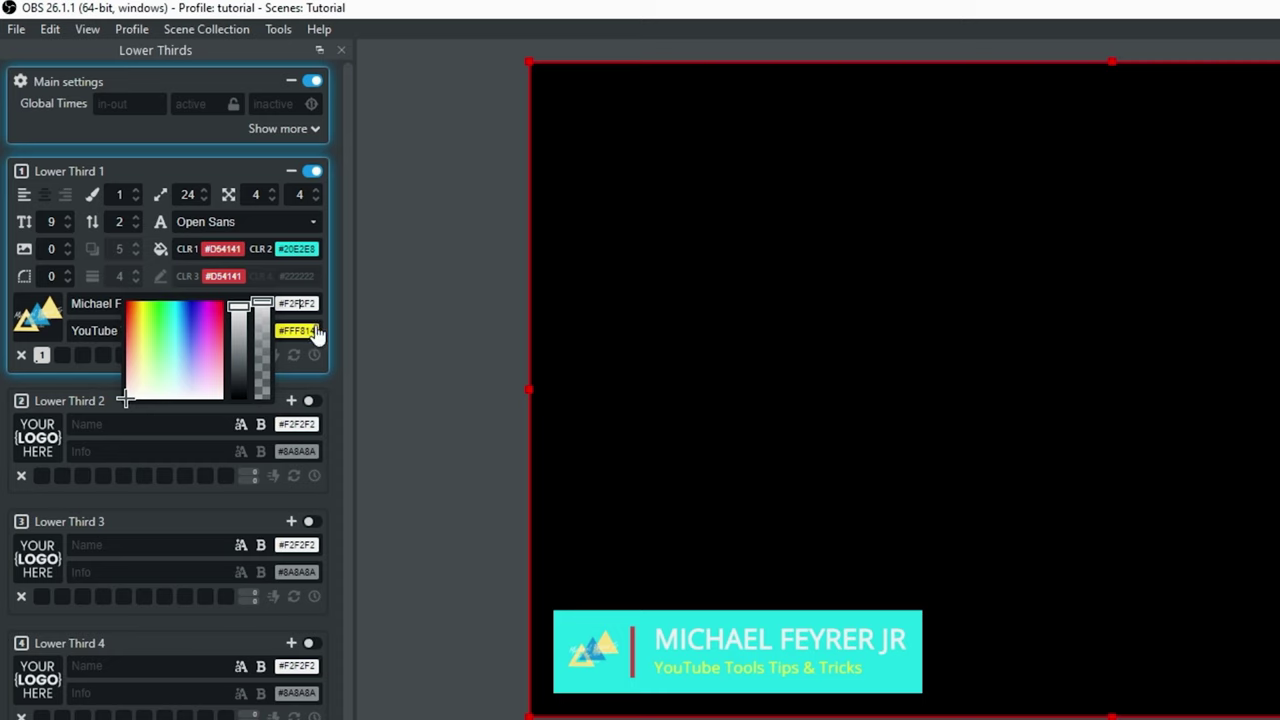
left_click(243, 313)
left_click_drag(243, 313, 245, 389)
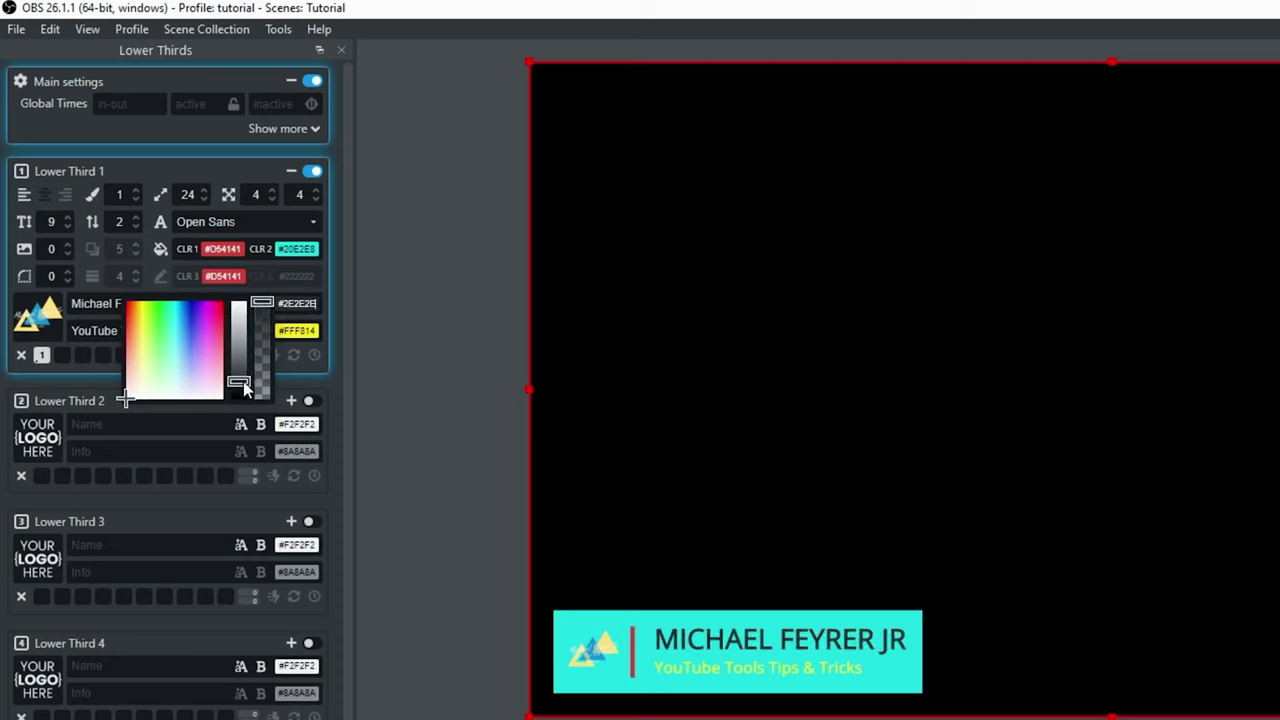
left_click(323, 333)
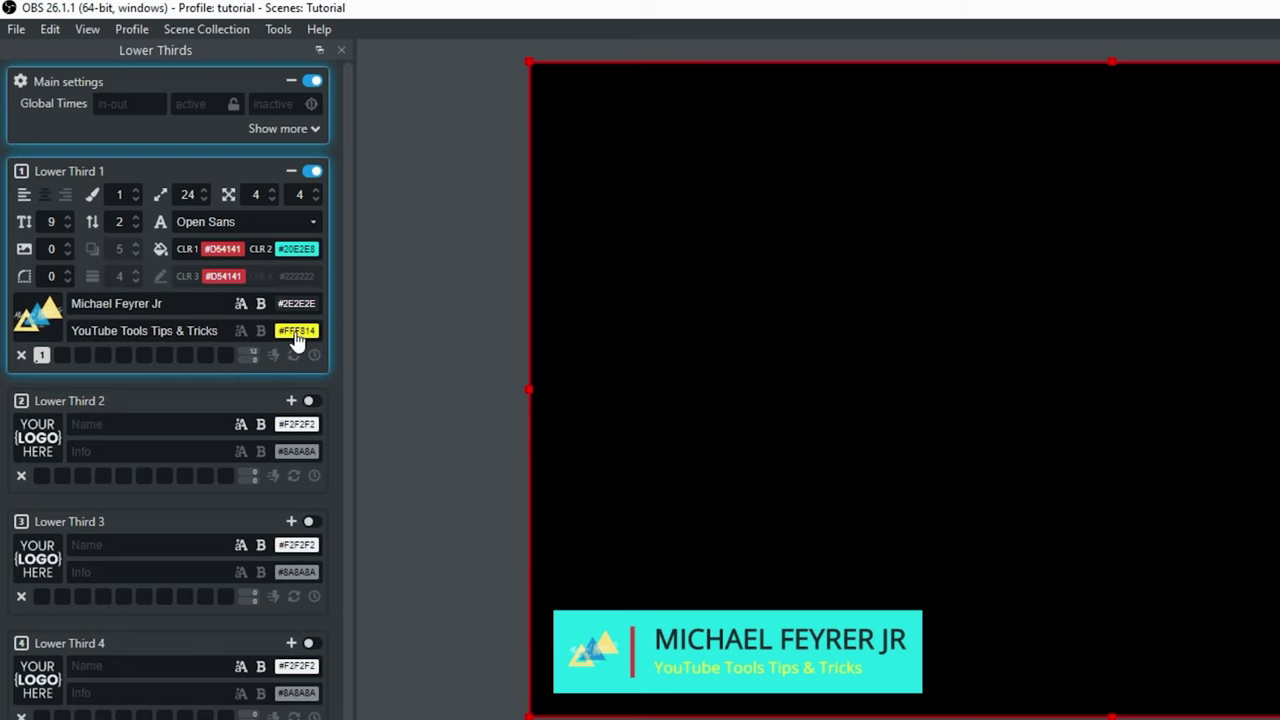
- Adjust the info text colour of Lower Third 1 to the darker yellow #DFE617
left_click(296, 341)
left_click_drag(143, 337, 143, 362)
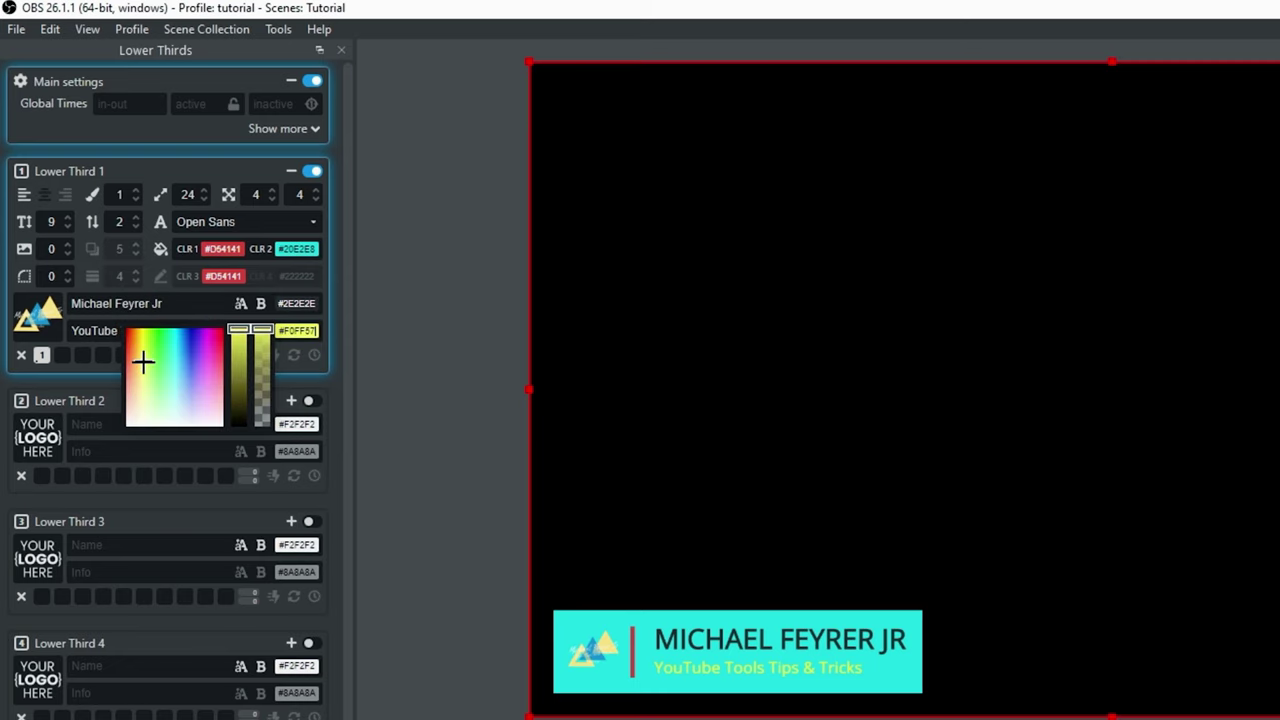
mouse_move(238, 330)
left_mouse_down()
mouse_move(237, 364)
mouse_move(238, 338)
left_mouse_up()
left_click_drag(143, 368, 142, 340)
left_click(322, 369)
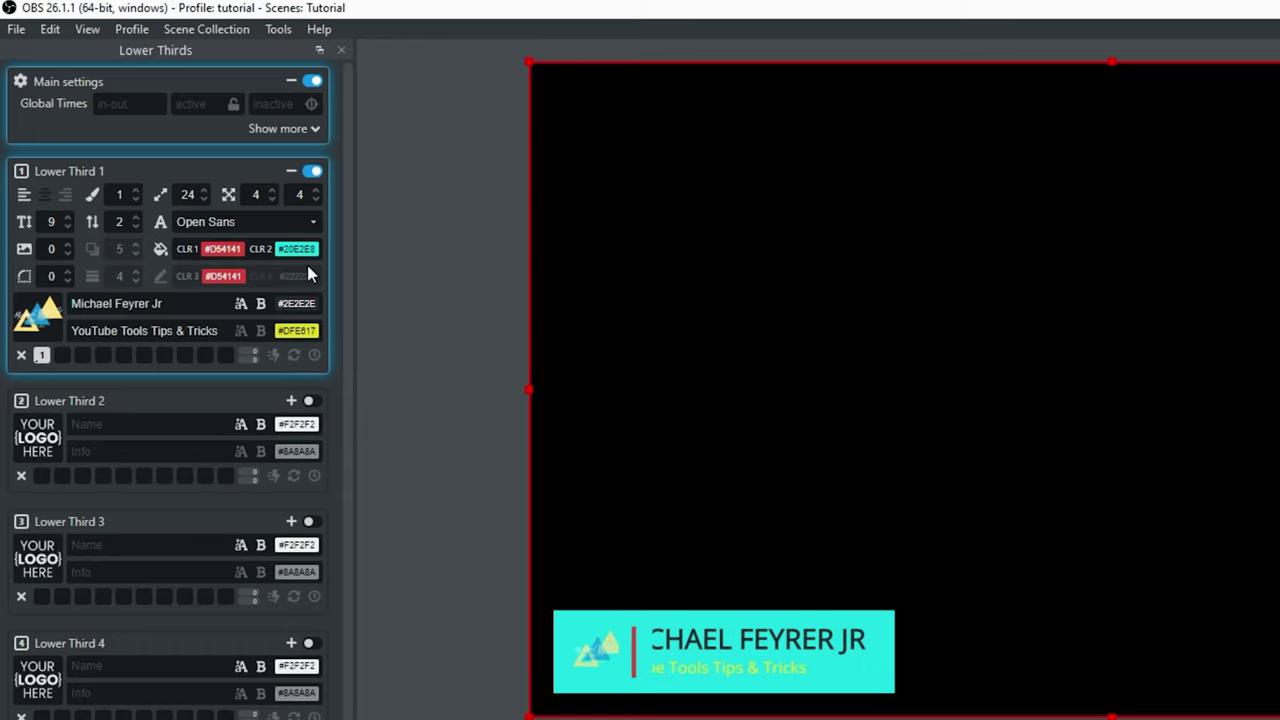
- Change Lower Third 1's background colour (CLR 2) to blue #1AA3E8
left_click(296, 248)
left_click_drag(171, 260, 179, 258)
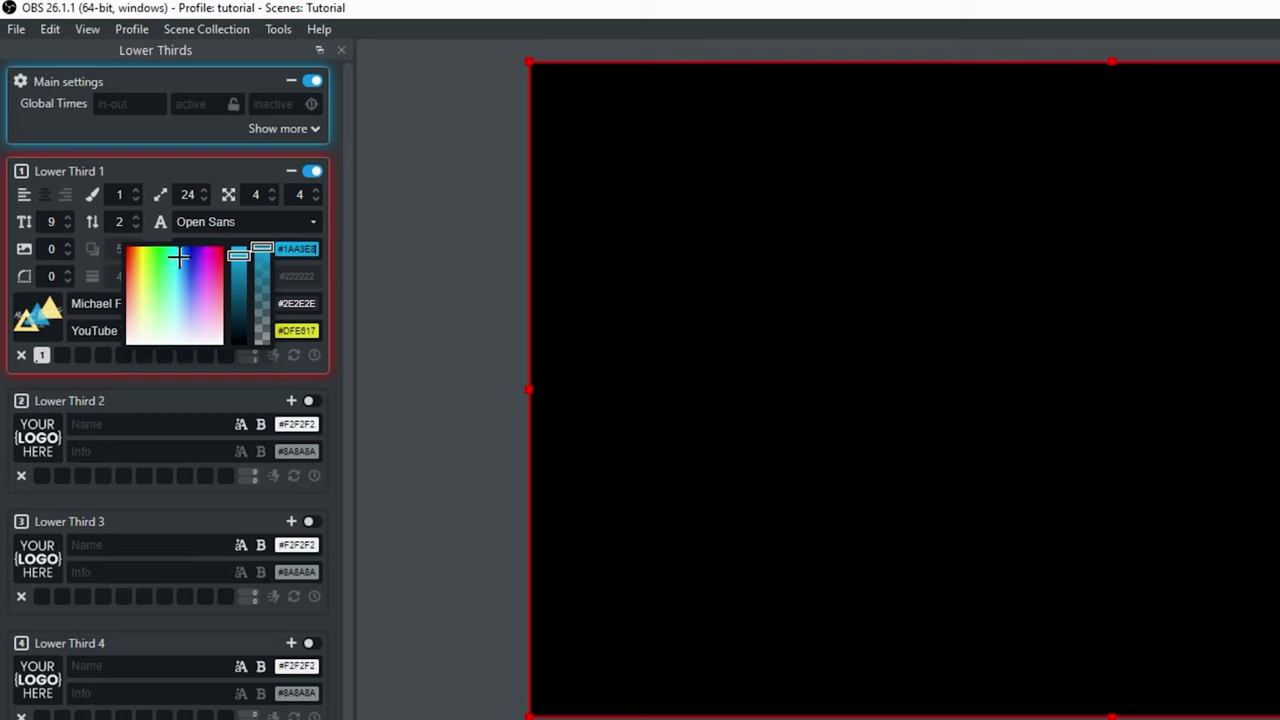
left_click(325, 203)
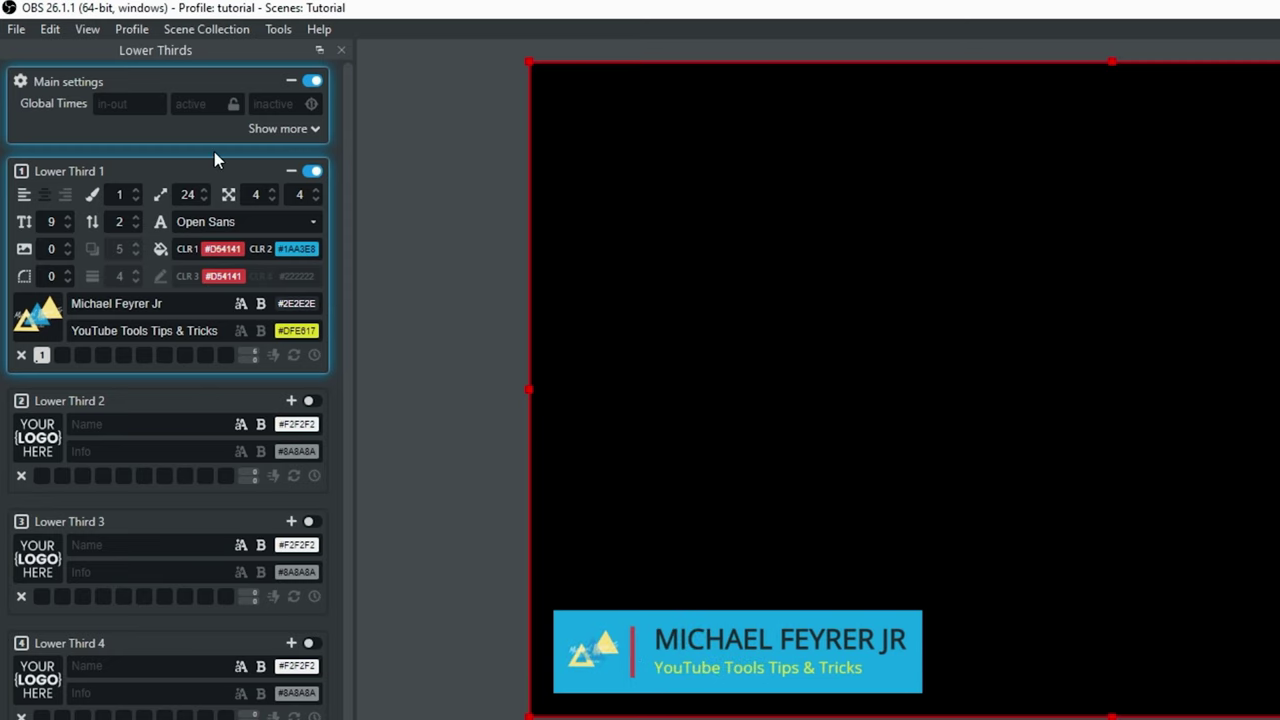
- Increase Lower Third 1's logo size to 9
left_click(67, 247)
left_click(67, 247)
left_click(67, 247)
left_click(67, 247)
left_click(67, 247)
left_click(67, 247)
left_click(67, 247)
left_click(67, 249)
left_click(67, 249)
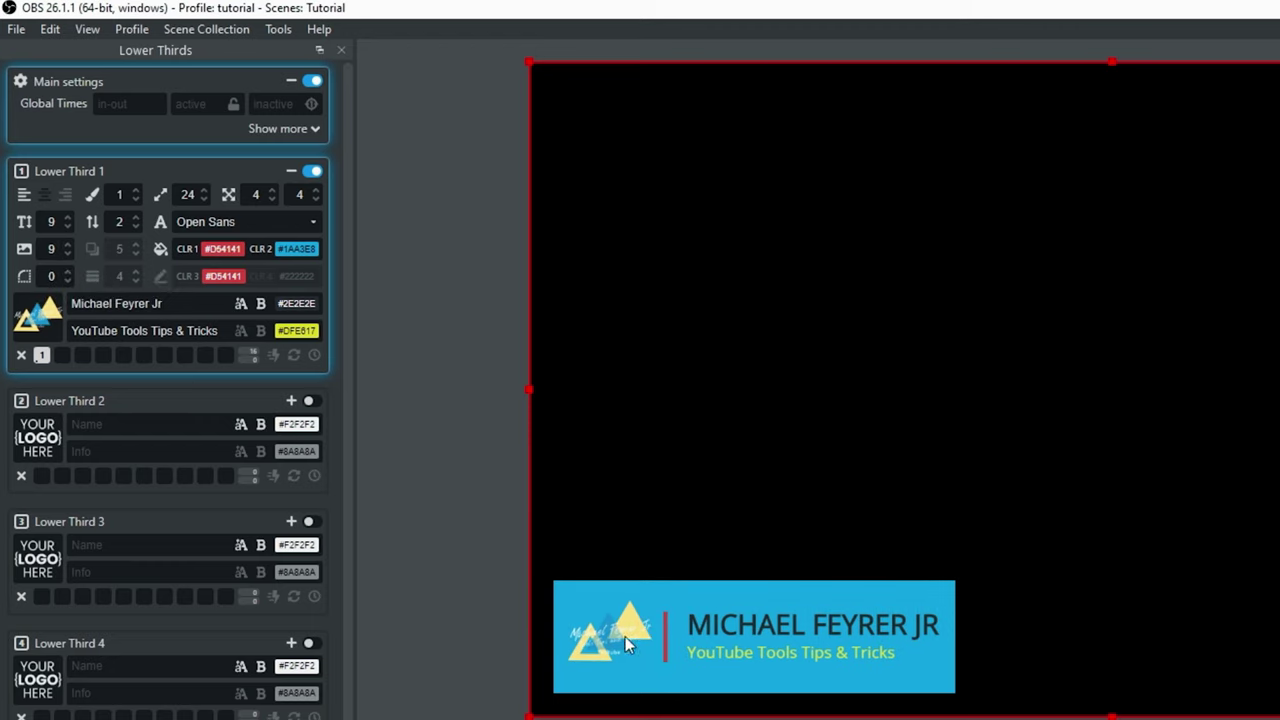
- Replace Lower Third 1's logo with the Black Alpha image from the logos folder
left_click(39, 318)
left_click(161, 287)
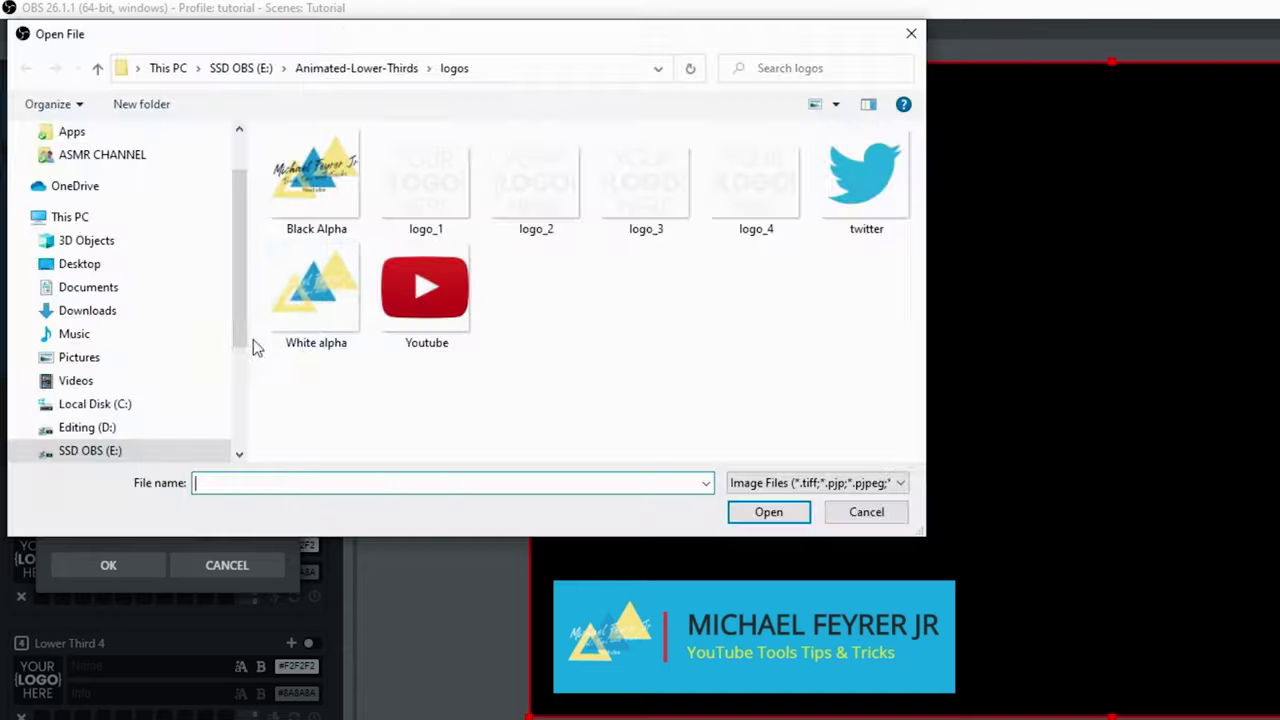
left_click(300, 200)
left_click(732, 512)
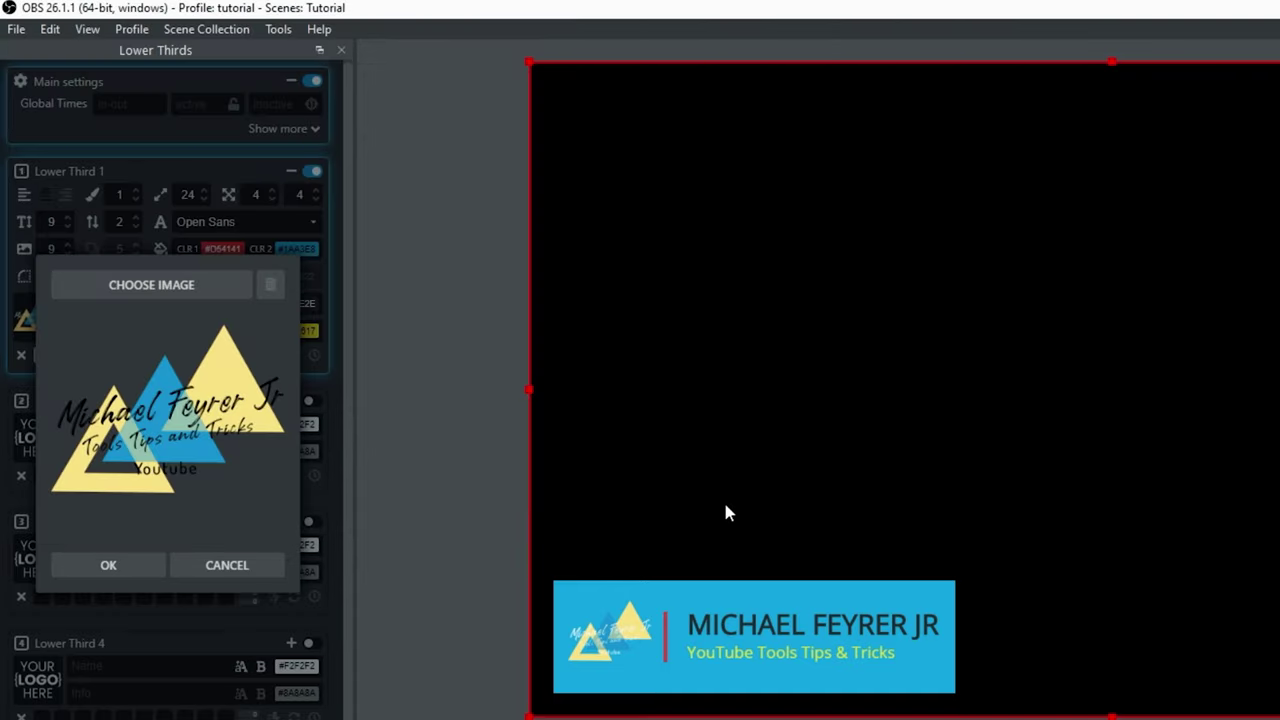
left_click(108, 565)
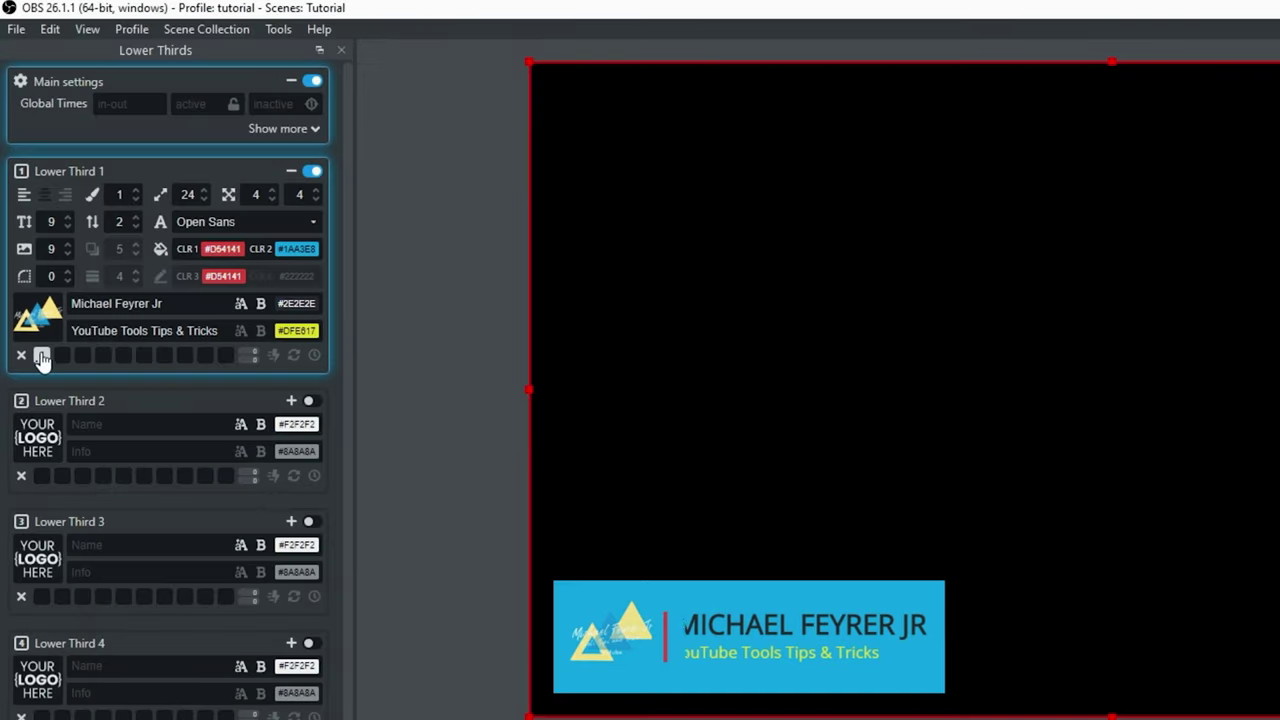
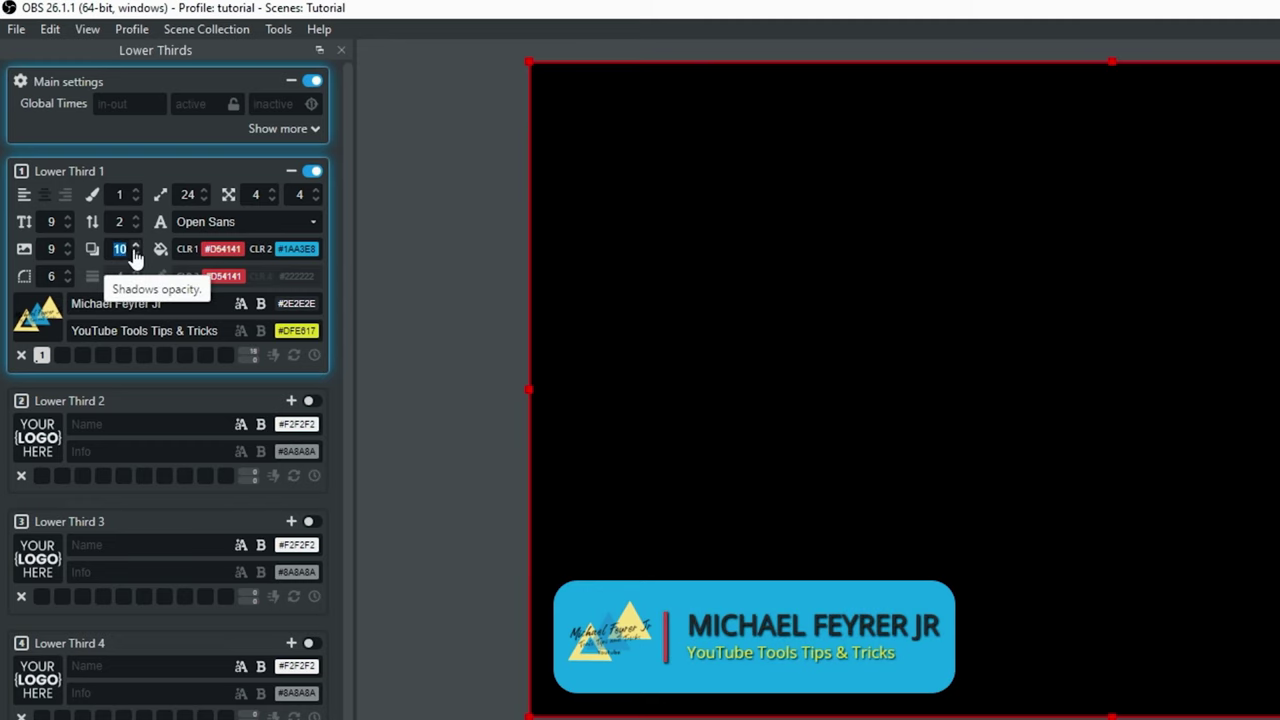
- Turn off Lower Third 1's shadows and try a text spacing of 4 before restoring it to 2
left_click(92, 248)
left_click(136, 218)
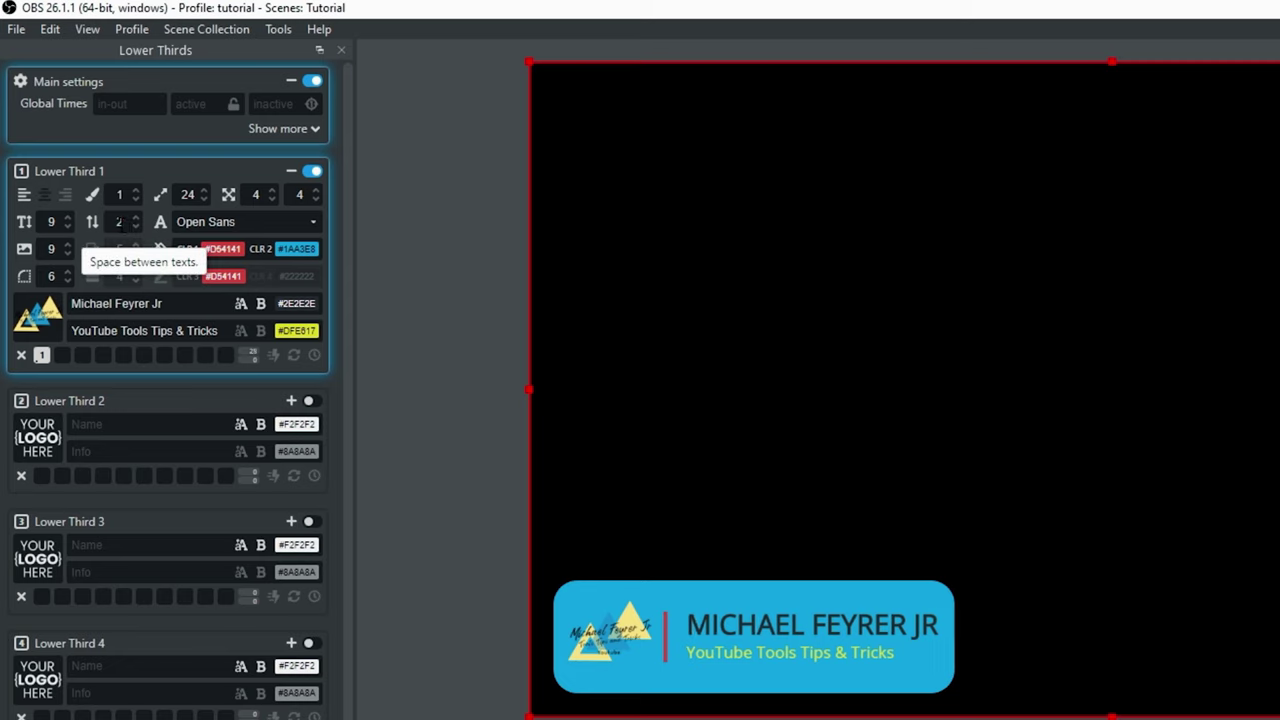
left_click(136, 226)
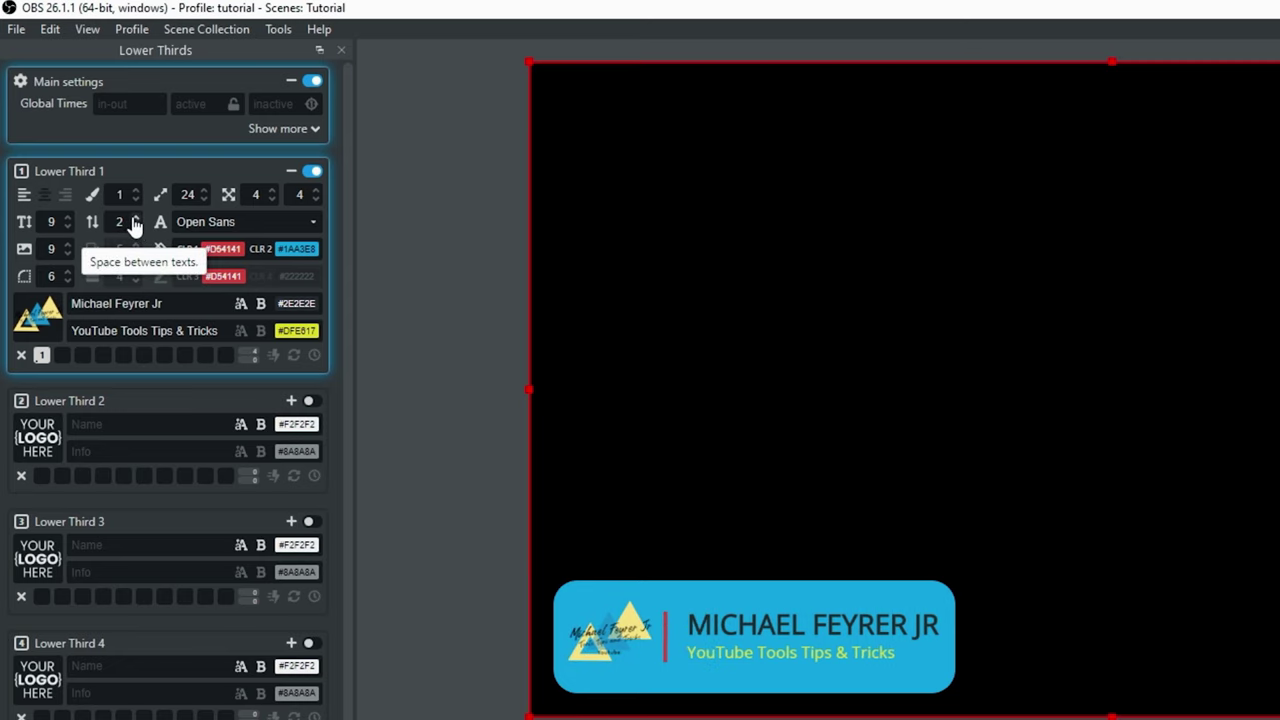
scroll(136, 224, "up", 2)
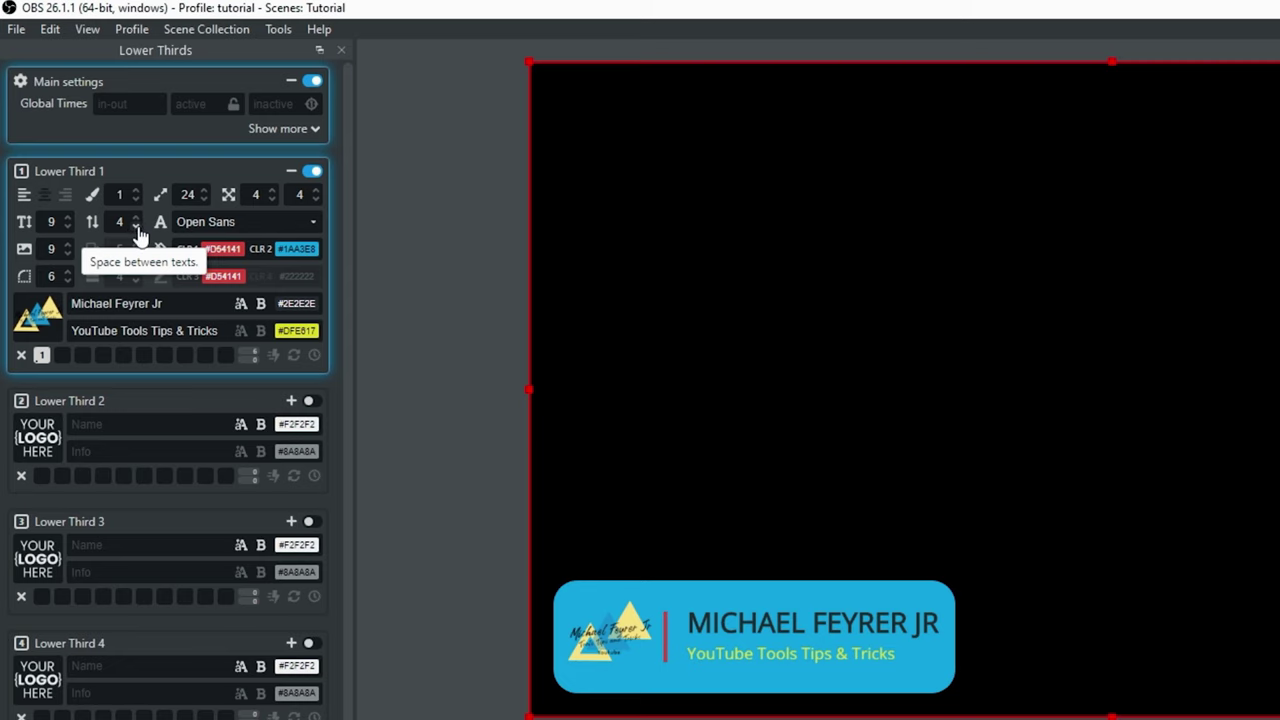
scroll(137, 231, "down", 2)
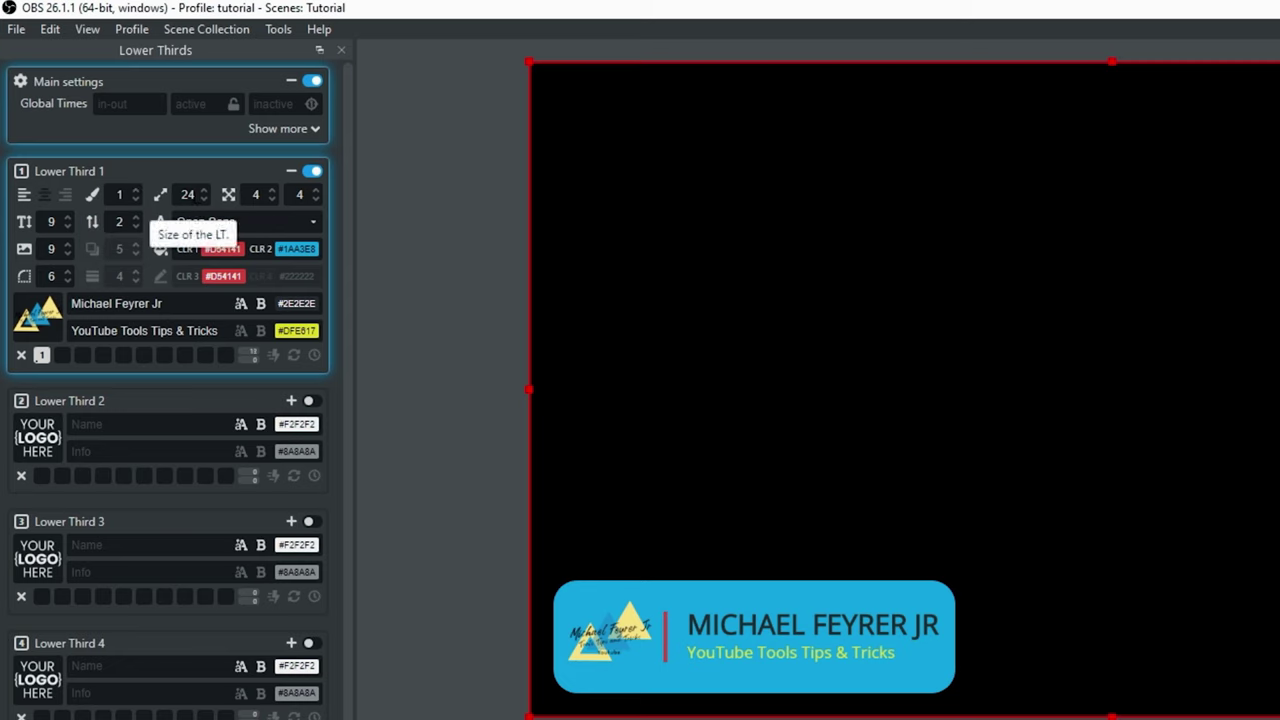
- Try Lower Third 1 at size 25 and with changed horizontal and vertical margins, restoring size 24 and margins of 4
left_click(204, 194)
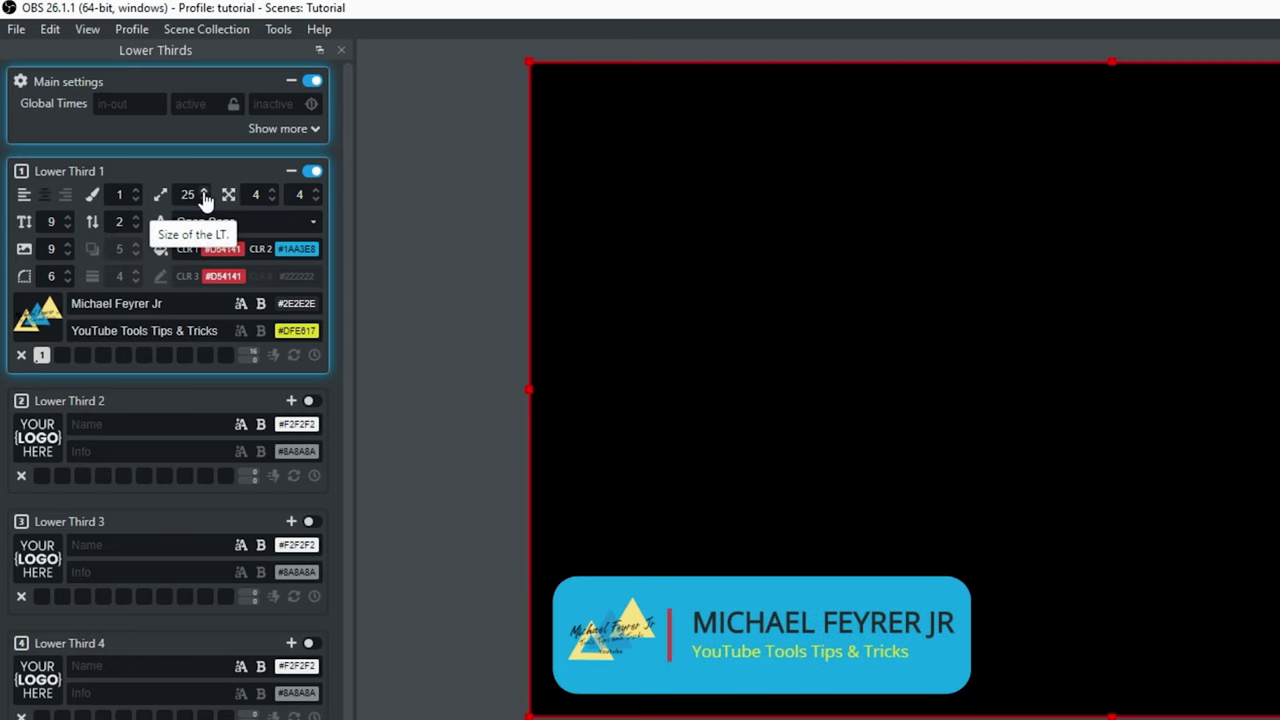
left_click(204, 200)
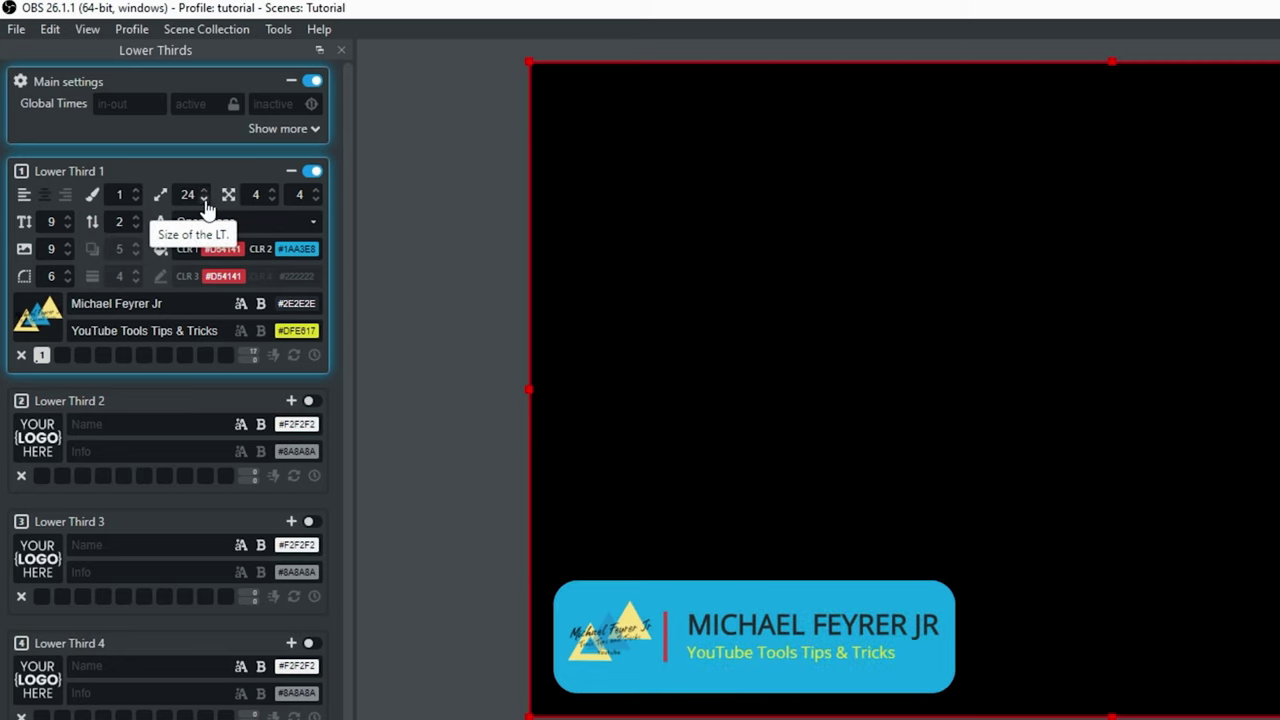
left_click(270, 200)
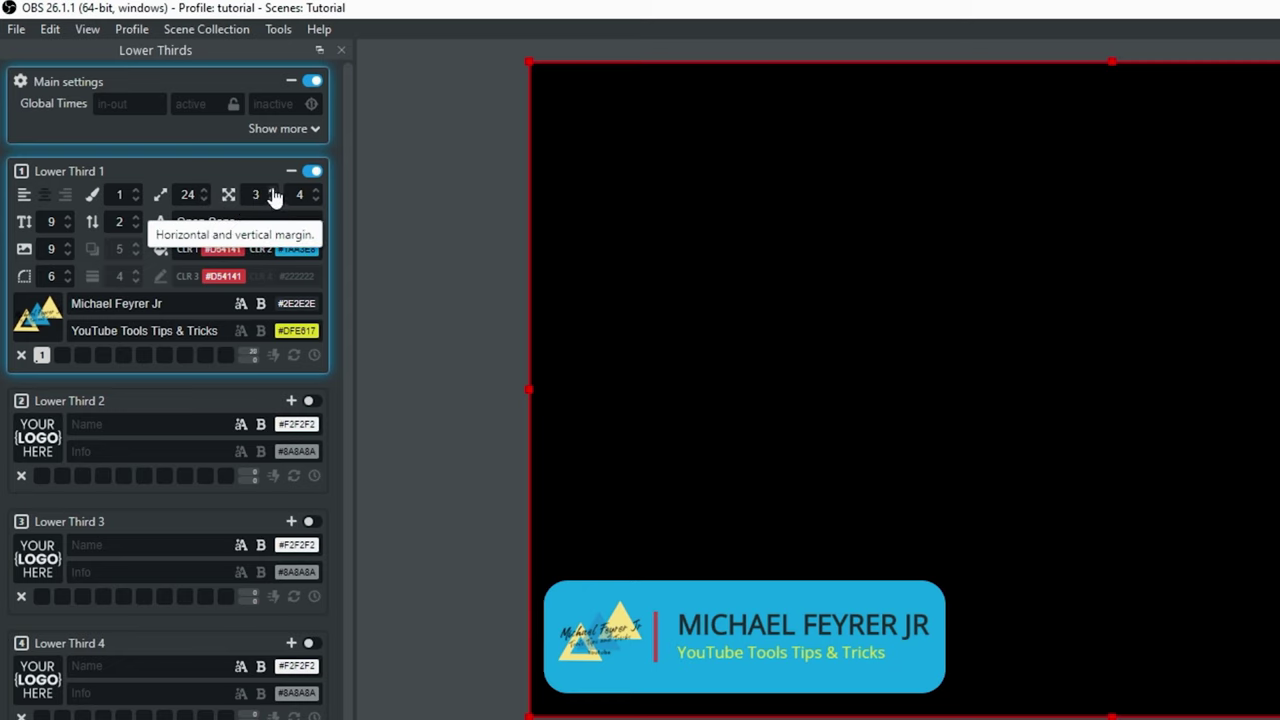
left_click(271, 190)
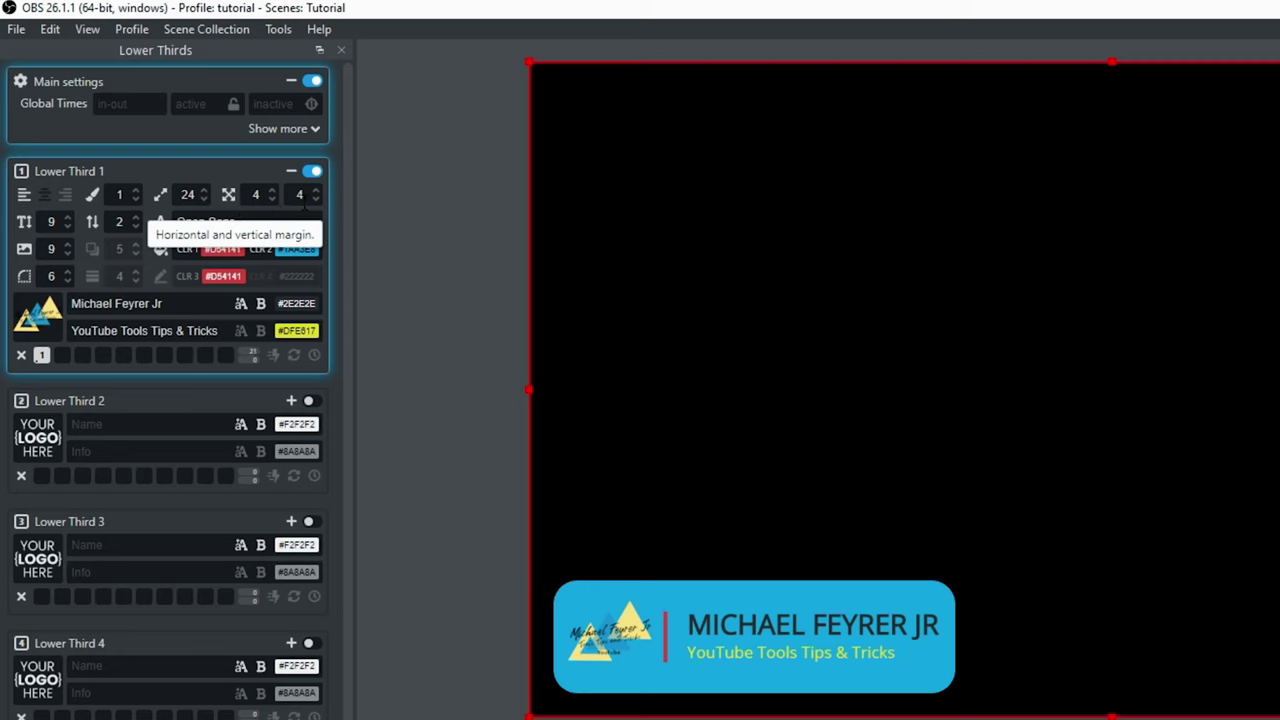
left_click(315, 190)
left_click(315, 200)
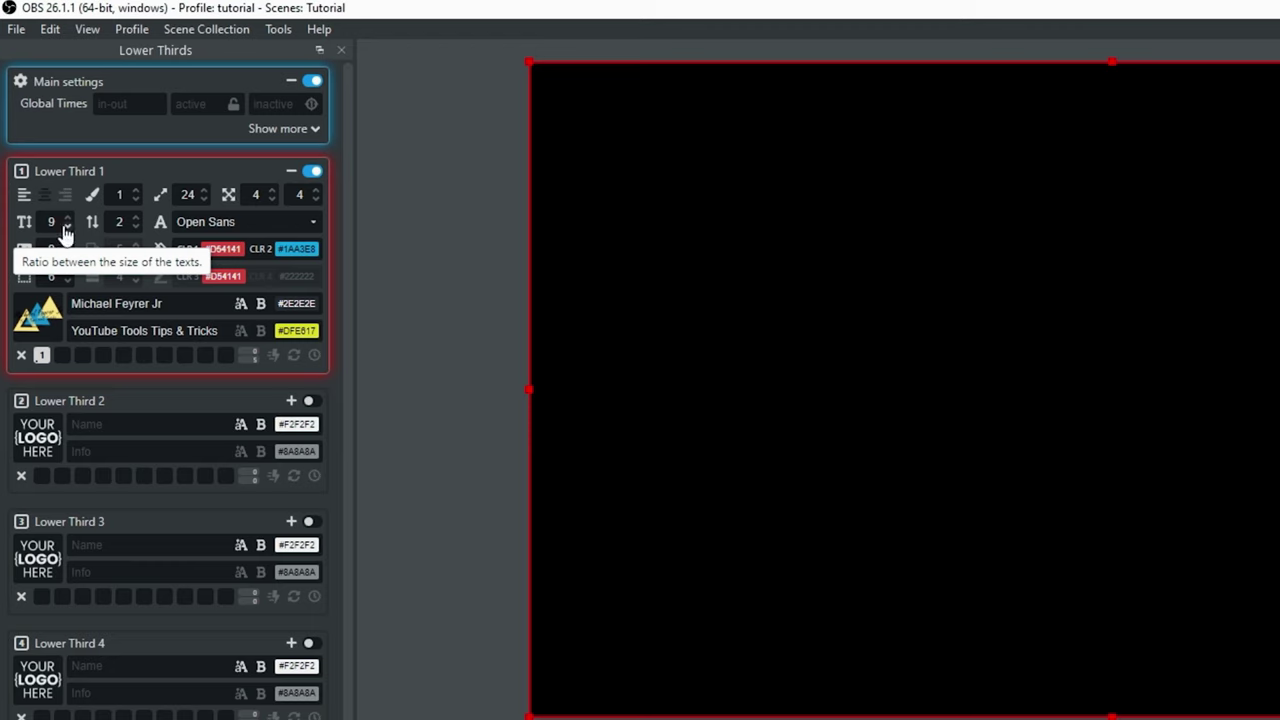
- Redisplay Lower Third 1 and try text size ratios of 7 and 10 before restoring the ratio to 9
left_click(312, 172)
left_click(313, 173)
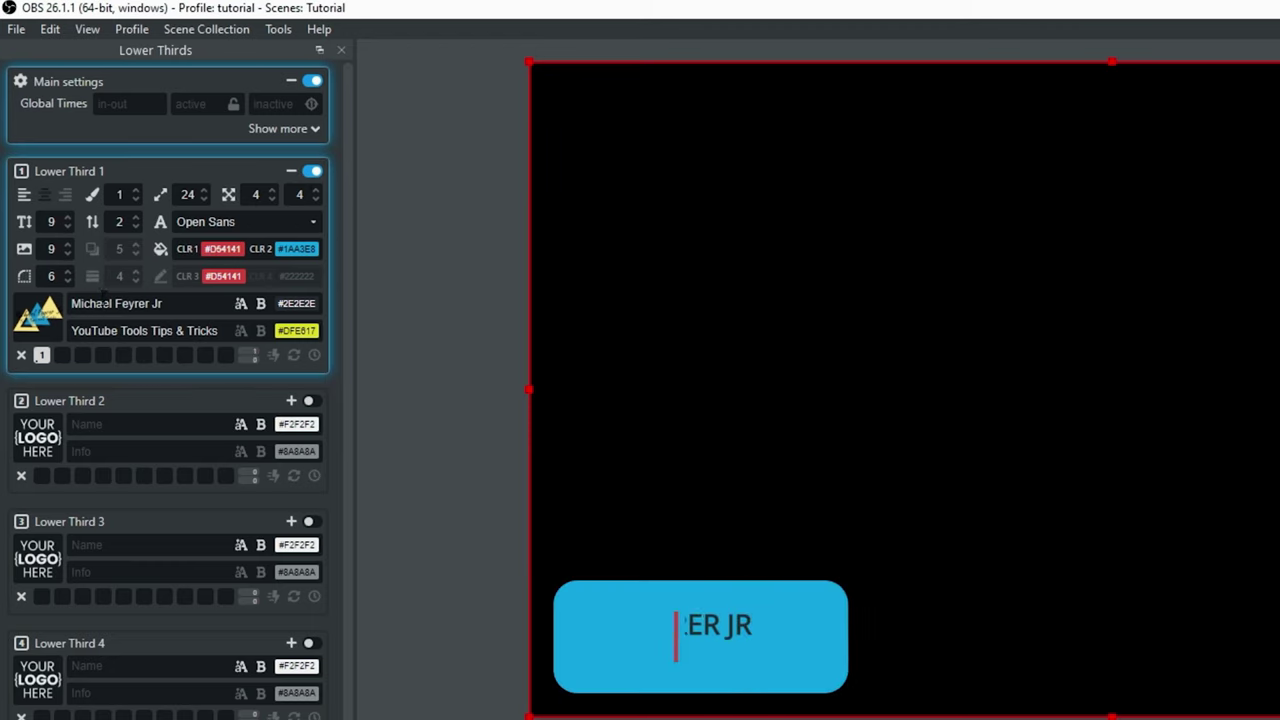
left_click(67, 227)
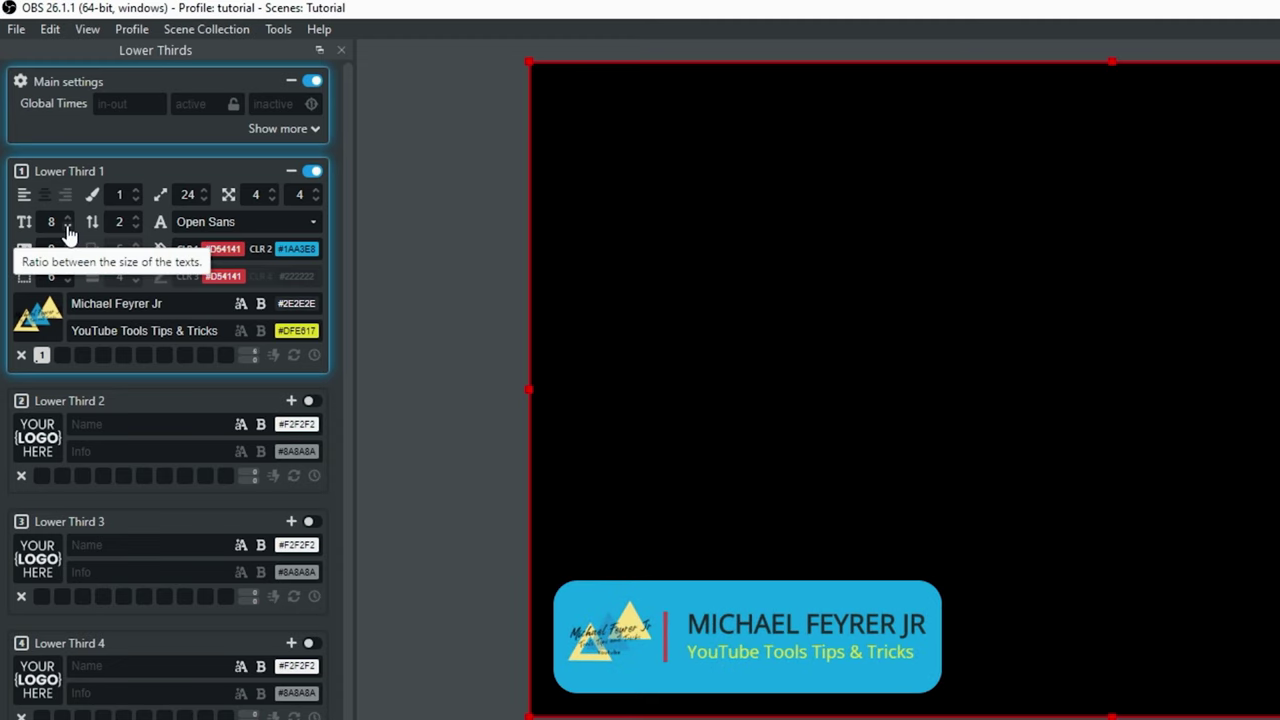
left_click(67, 227)
left_click(67, 218)
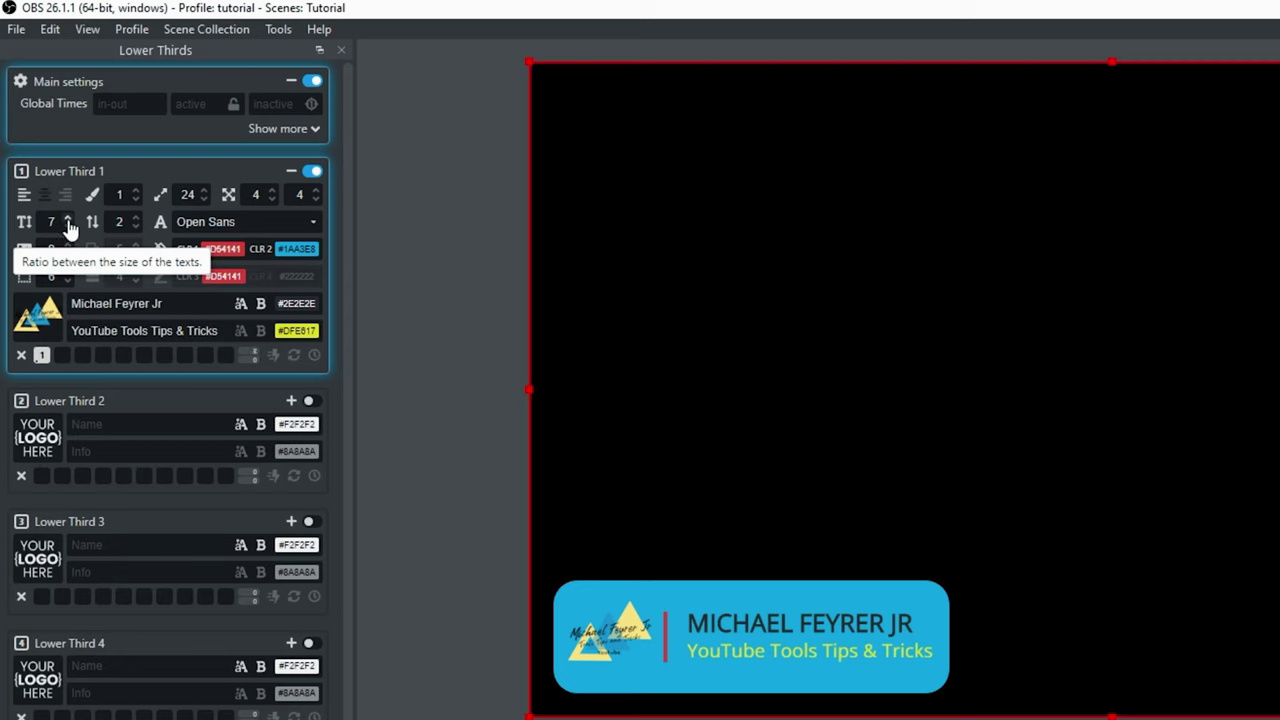
left_click(68, 219)
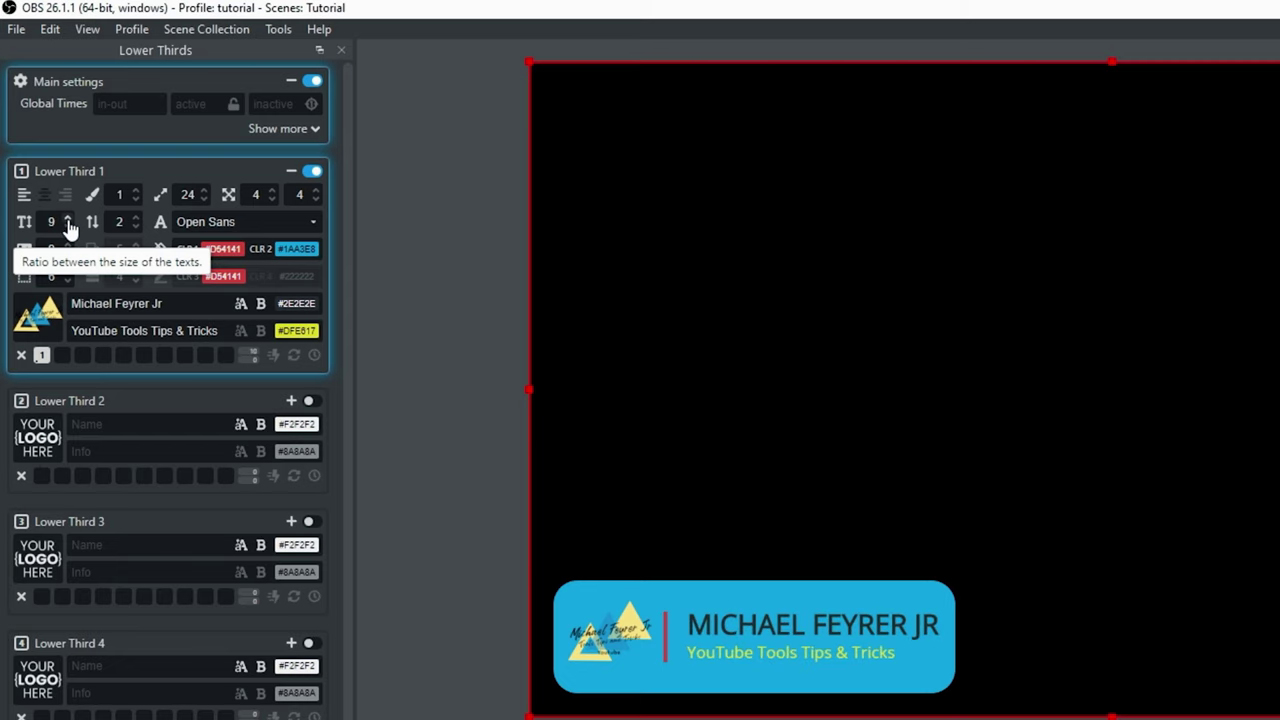
left_click(68, 219)
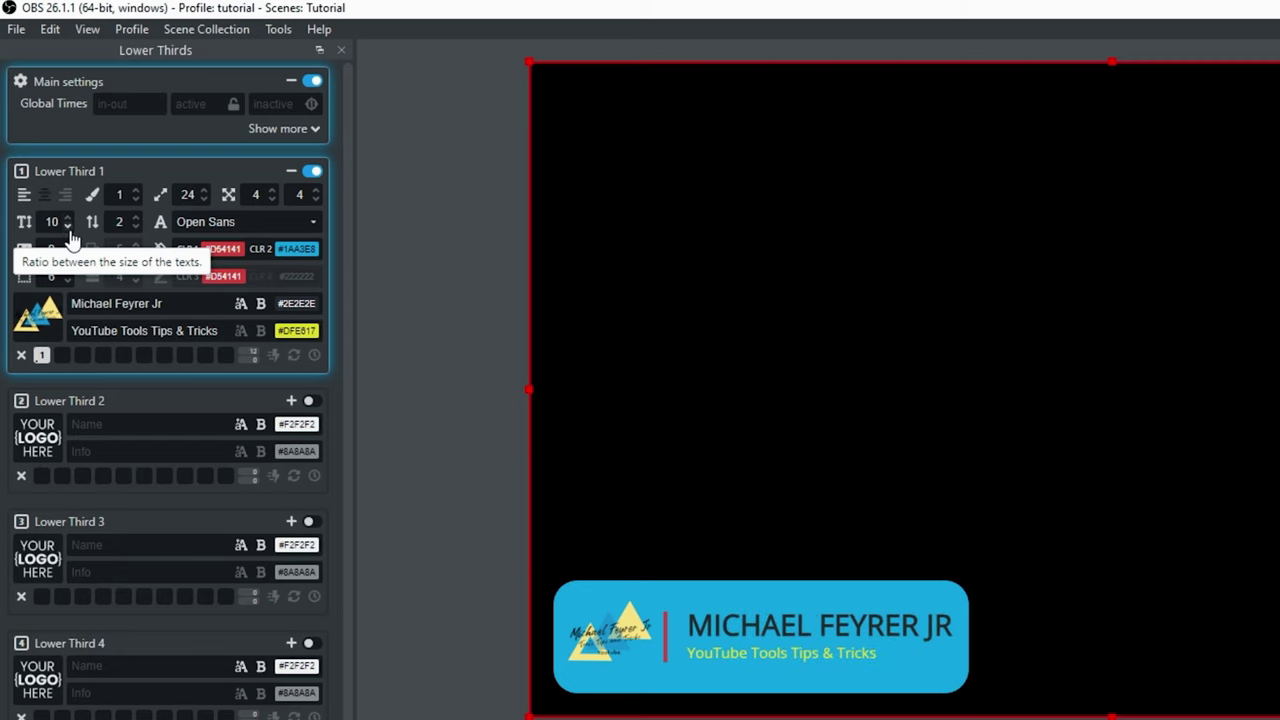
left_click(68, 228)
- Switch Lower Third 1 to style 2 and try a corner roundness of 0 before restoring it to 6
left_click(312, 171)
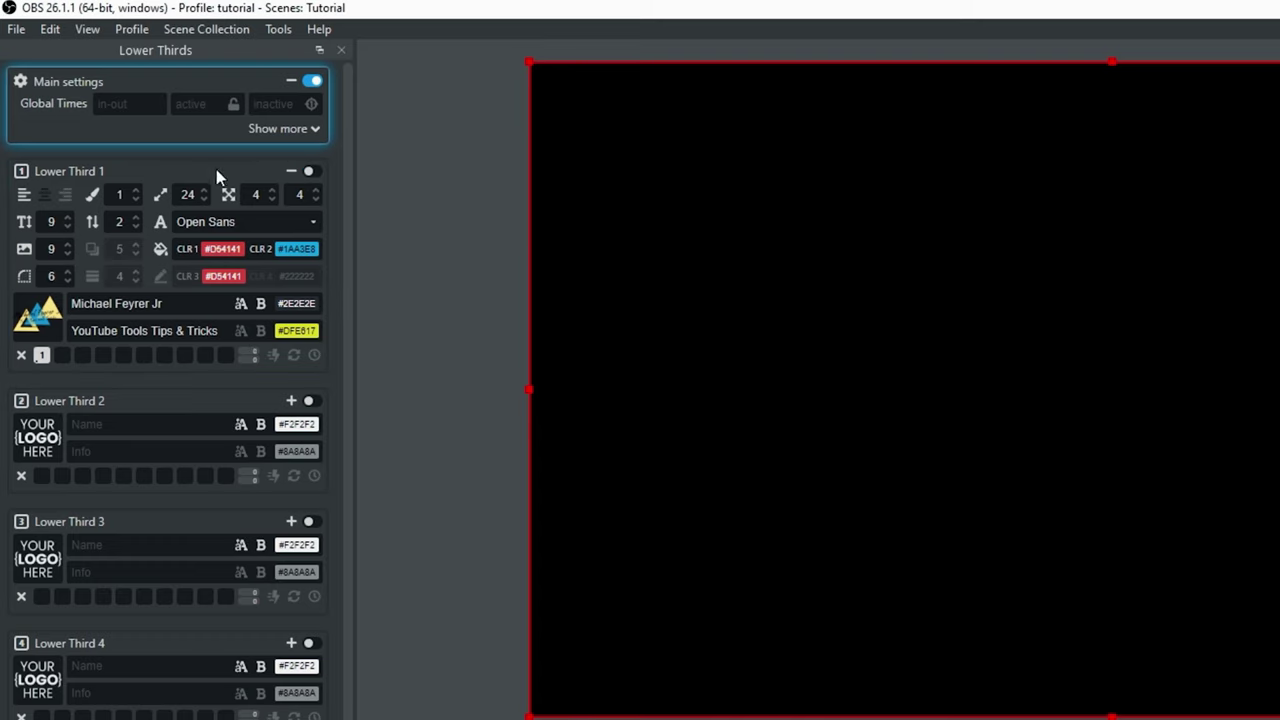
left_click(136, 192)
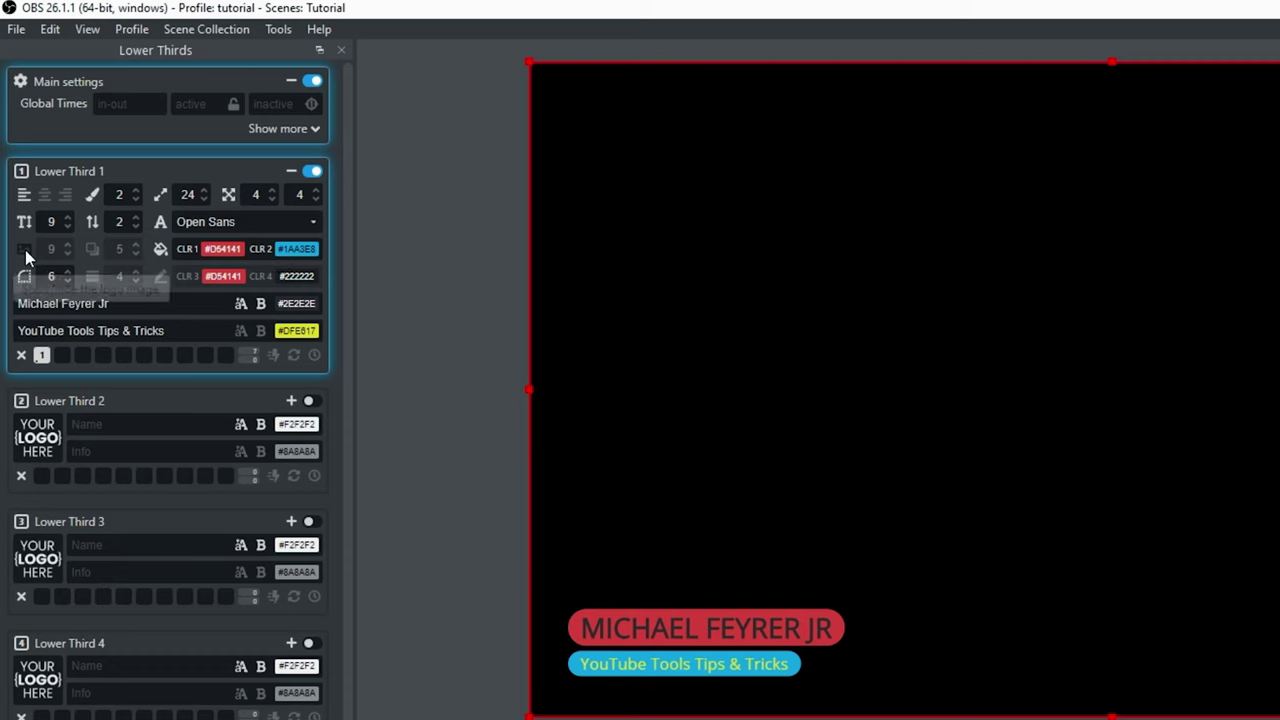
left_click(68, 281)
left_click(68, 281)
left_click(68, 281)
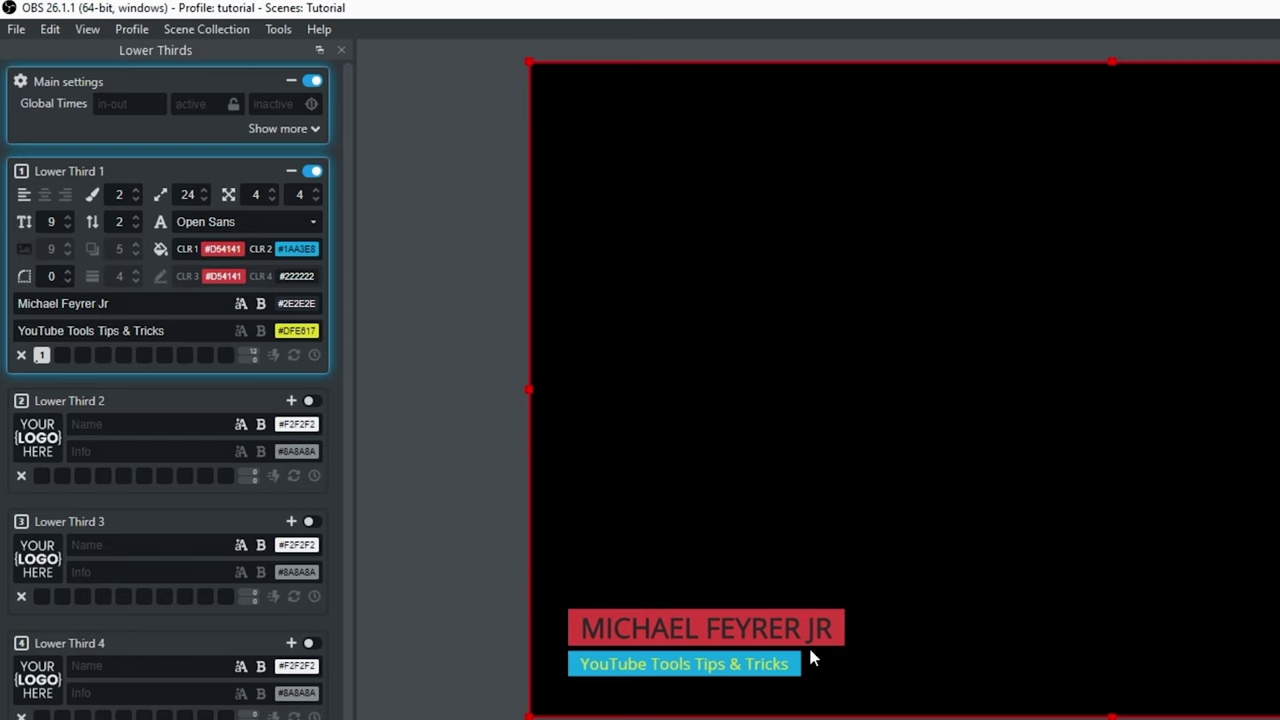
left_click(68, 273)
left_click(68, 273)
left_click(68, 273)
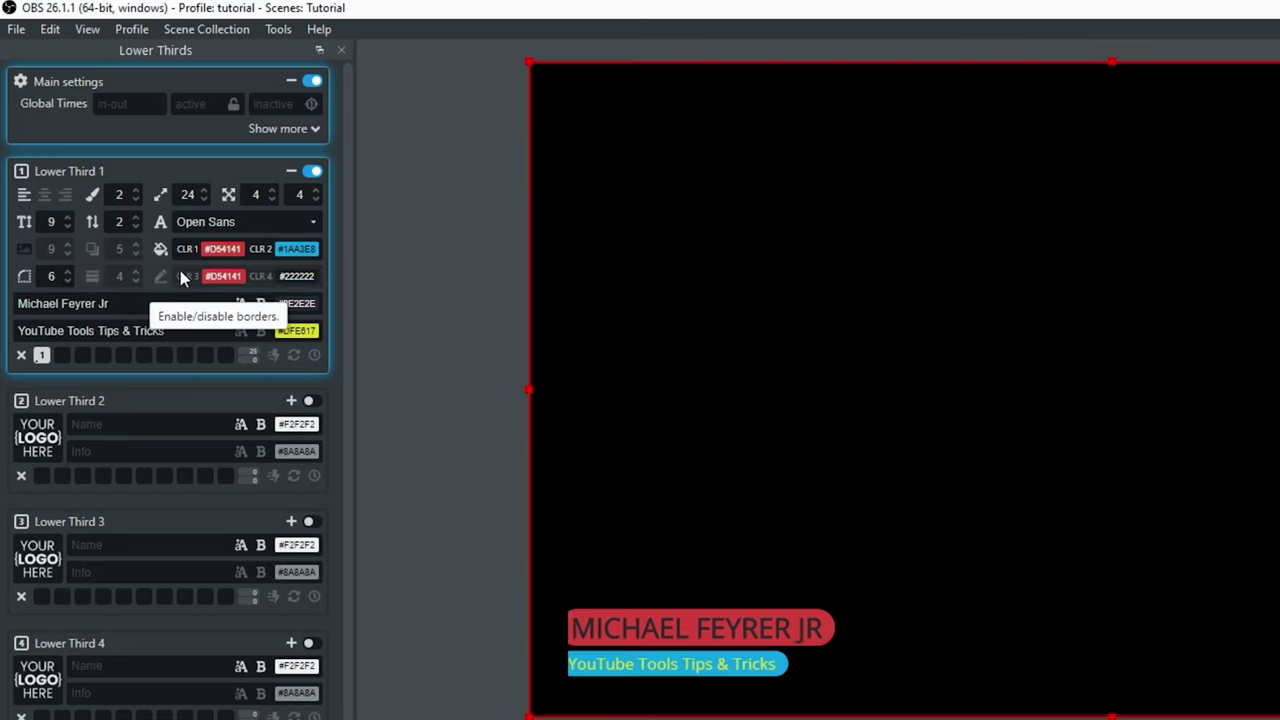
- Display Lower Third 1 in style 3 with its logo image enabled
left_click(313, 172)
left_click(136, 191)
left_click(22, 250)
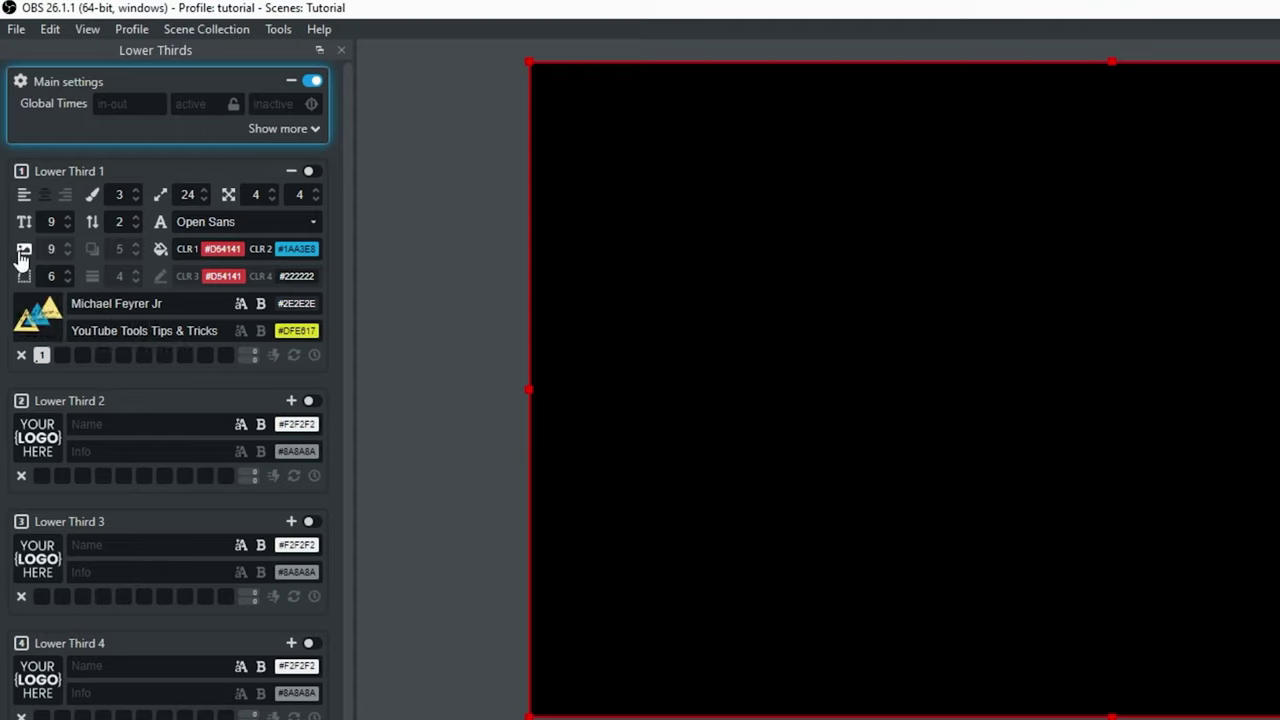
left_click(310, 172)
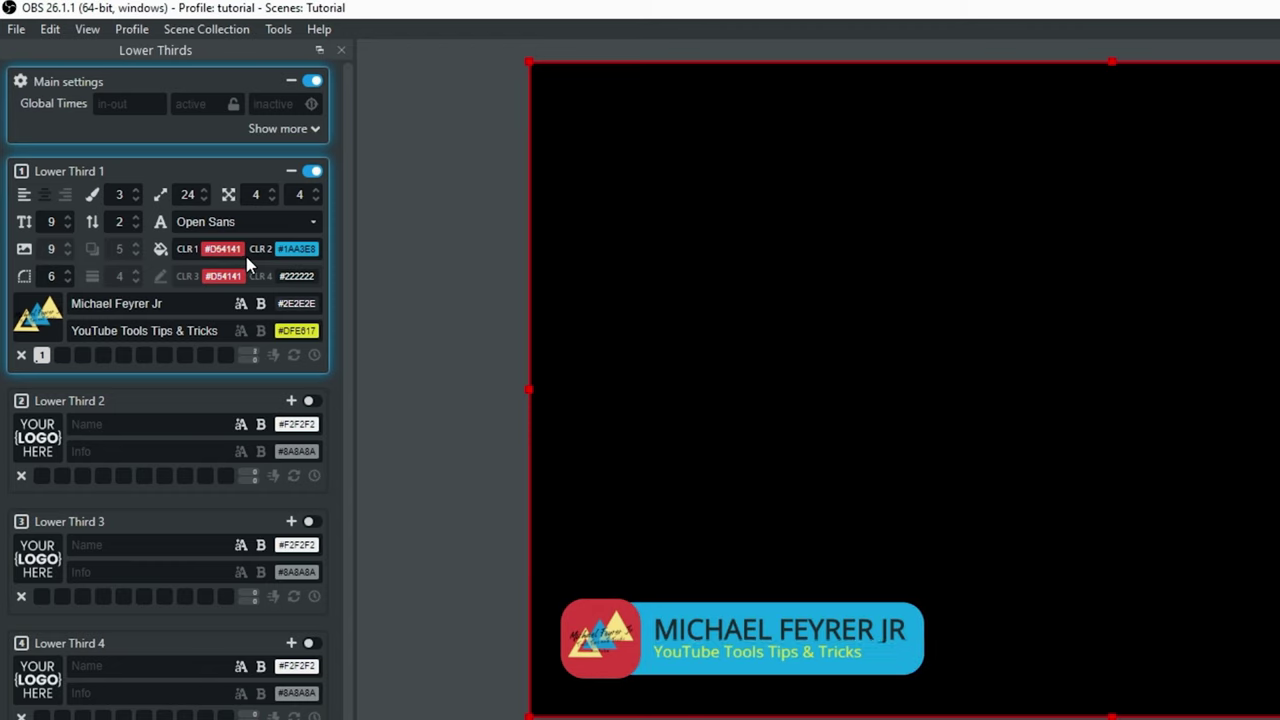
left_click(91, 277)
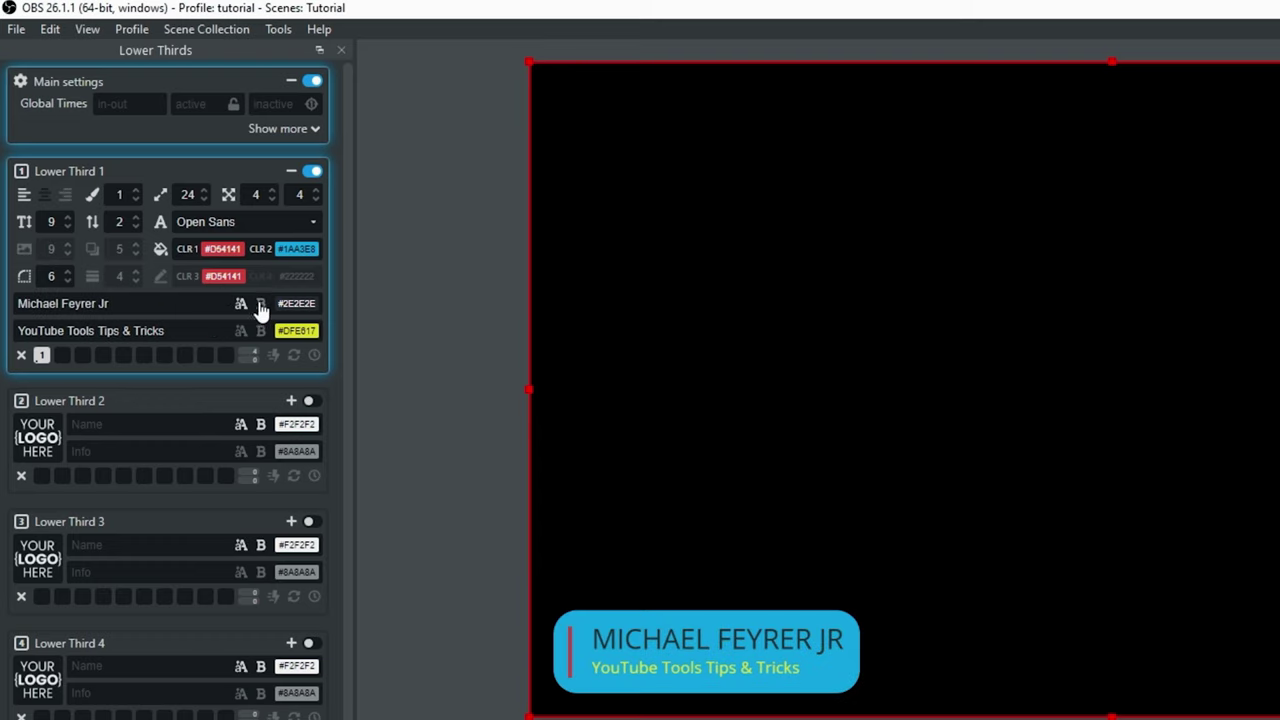
- Test the uppercase and bold options on Lower Third 1's texts, leaving the name uppercase and bold, and re-enable the logo
left_click(240, 304)
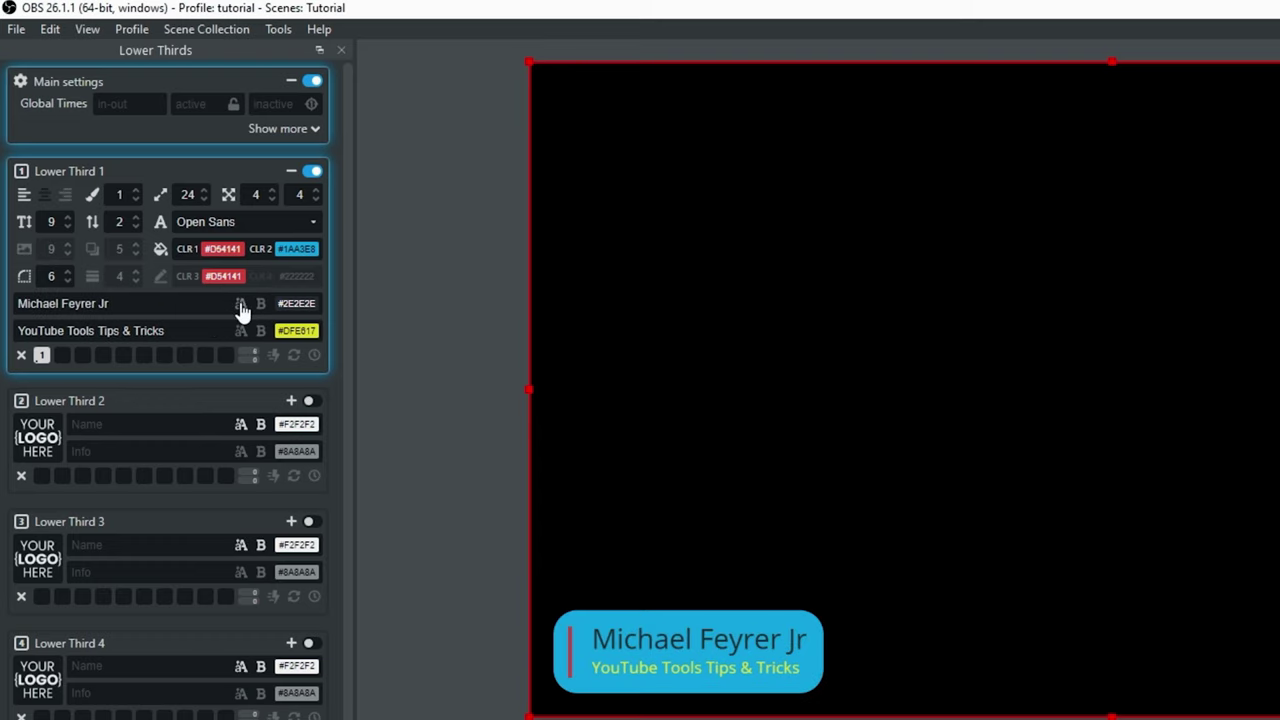
left_click(240, 305)
left_click(260, 305)
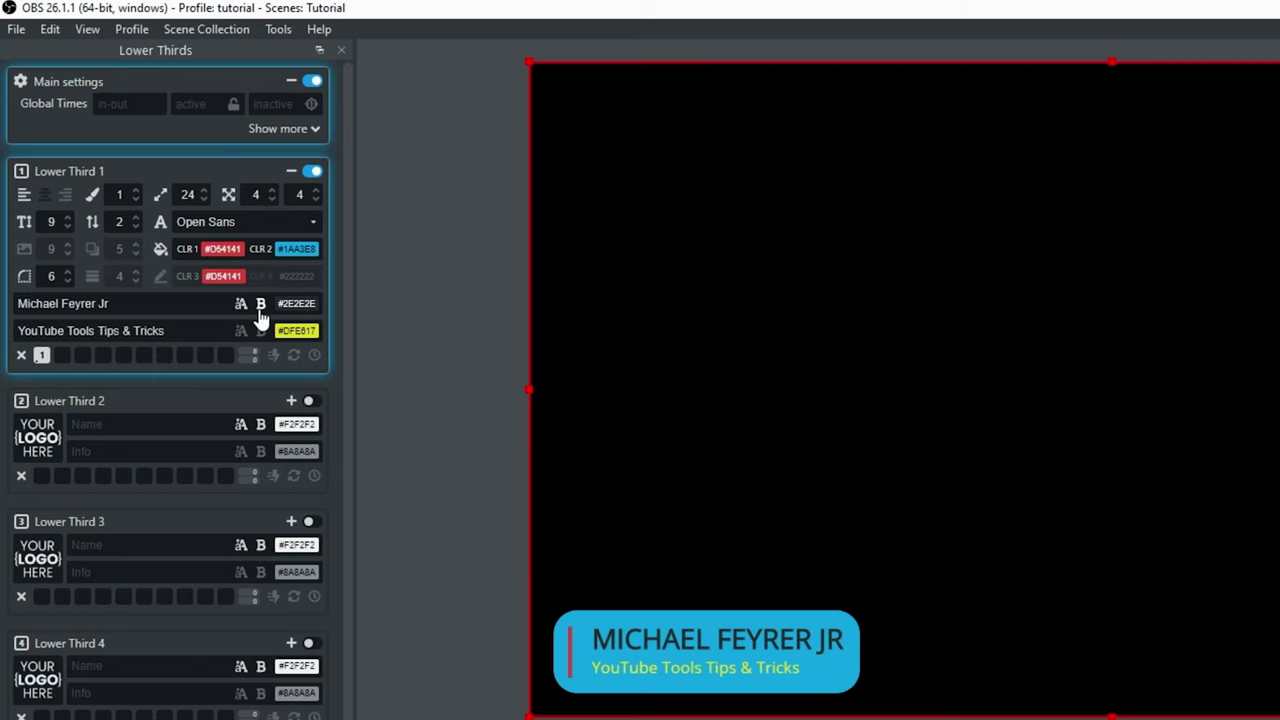
left_click(241, 331)
left_click(241, 336)
left_click(259, 335)
left_click(259, 336)
left_click(24, 248)
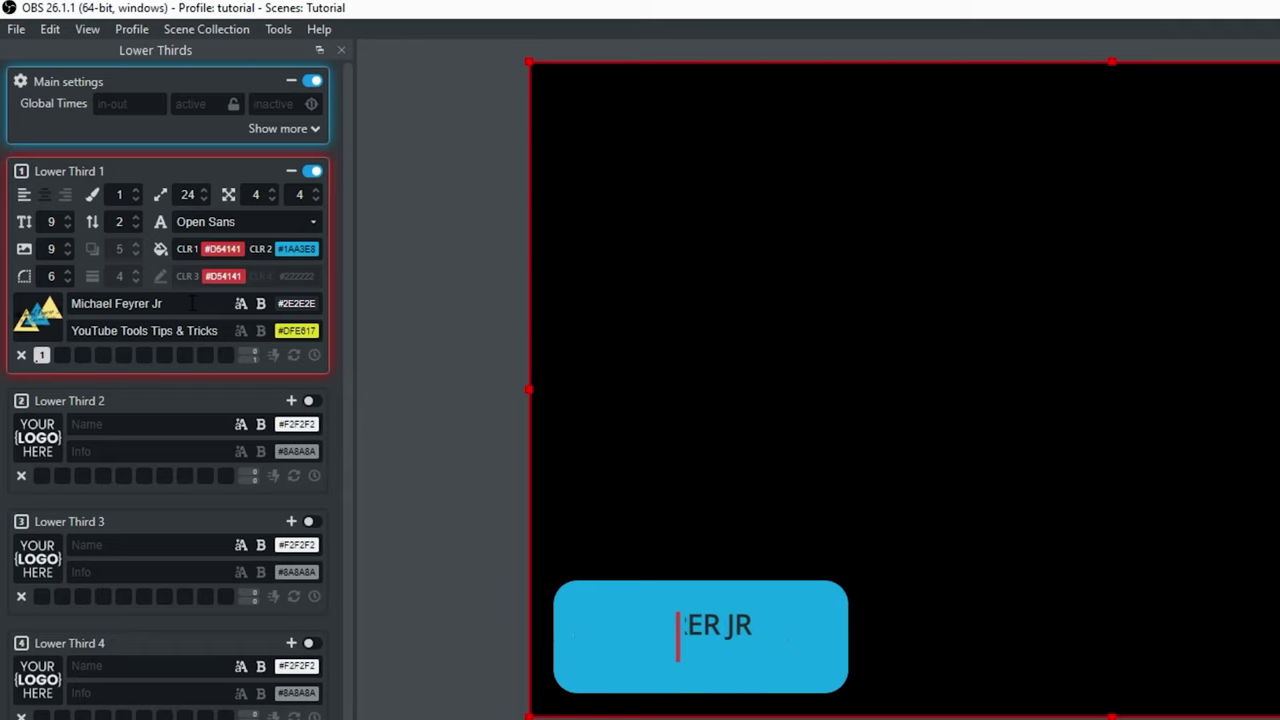
- Hide Lower Third 1, set its font to Poppins and display it again
left_click(312, 172)
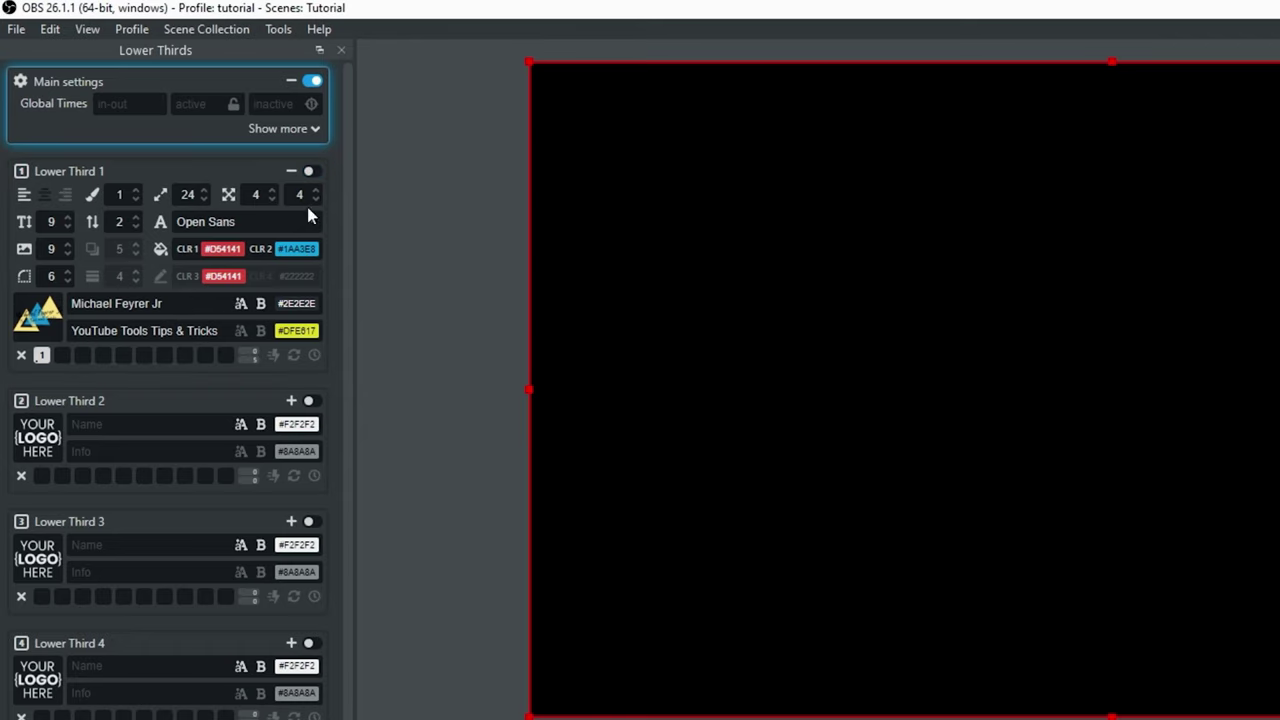
left_click(311, 227)
left_click(257, 254)
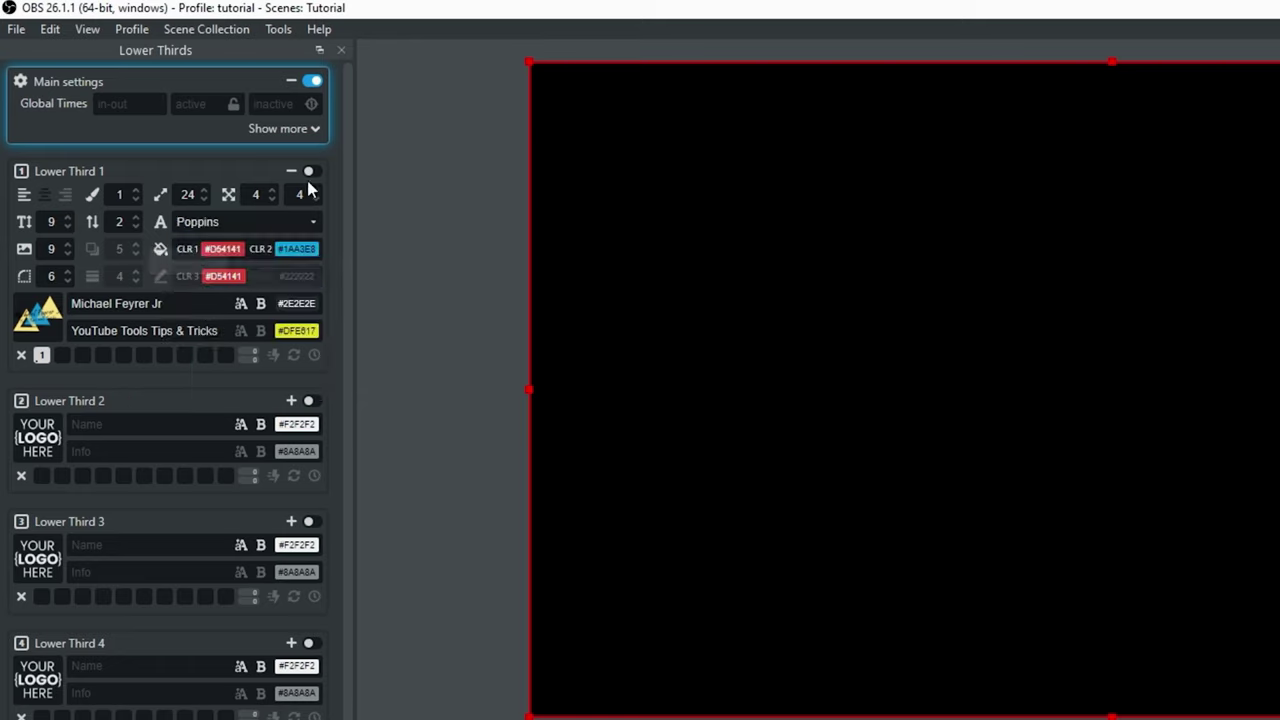
left_click(311, 172)
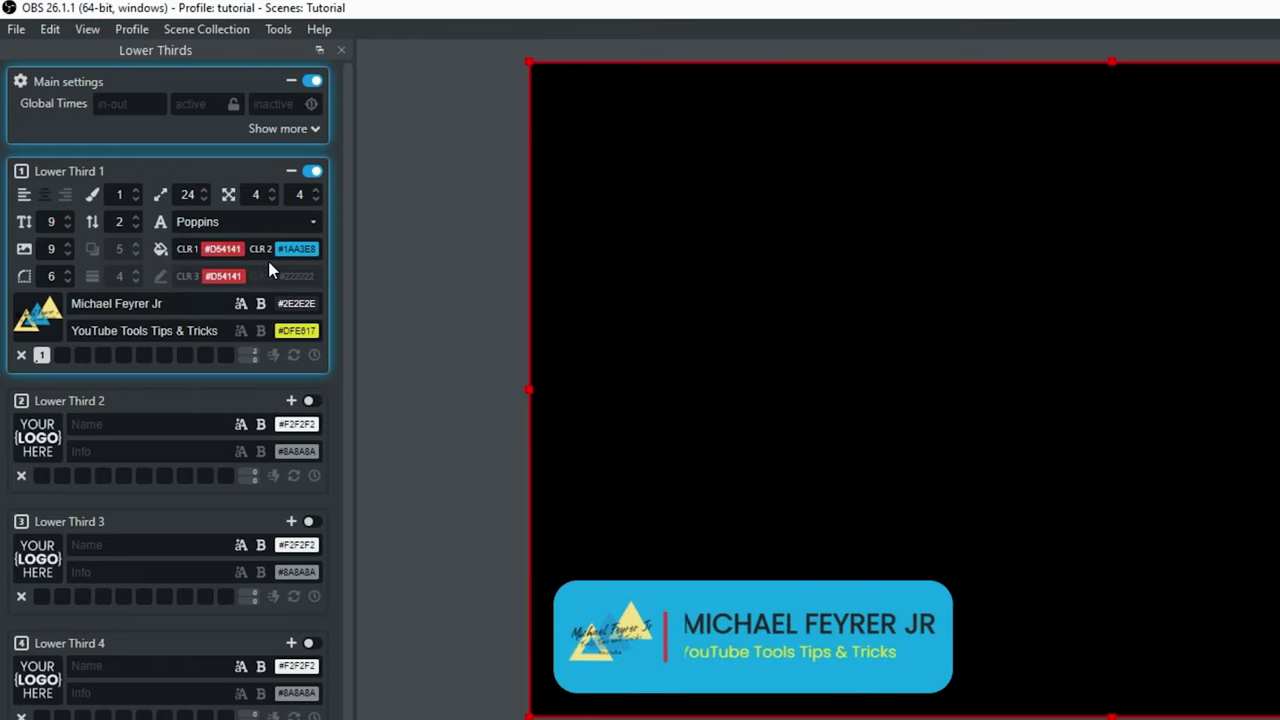
- Change Lower Third 1's font to Fredoka One and hide the lower third
left_click(305, 222)
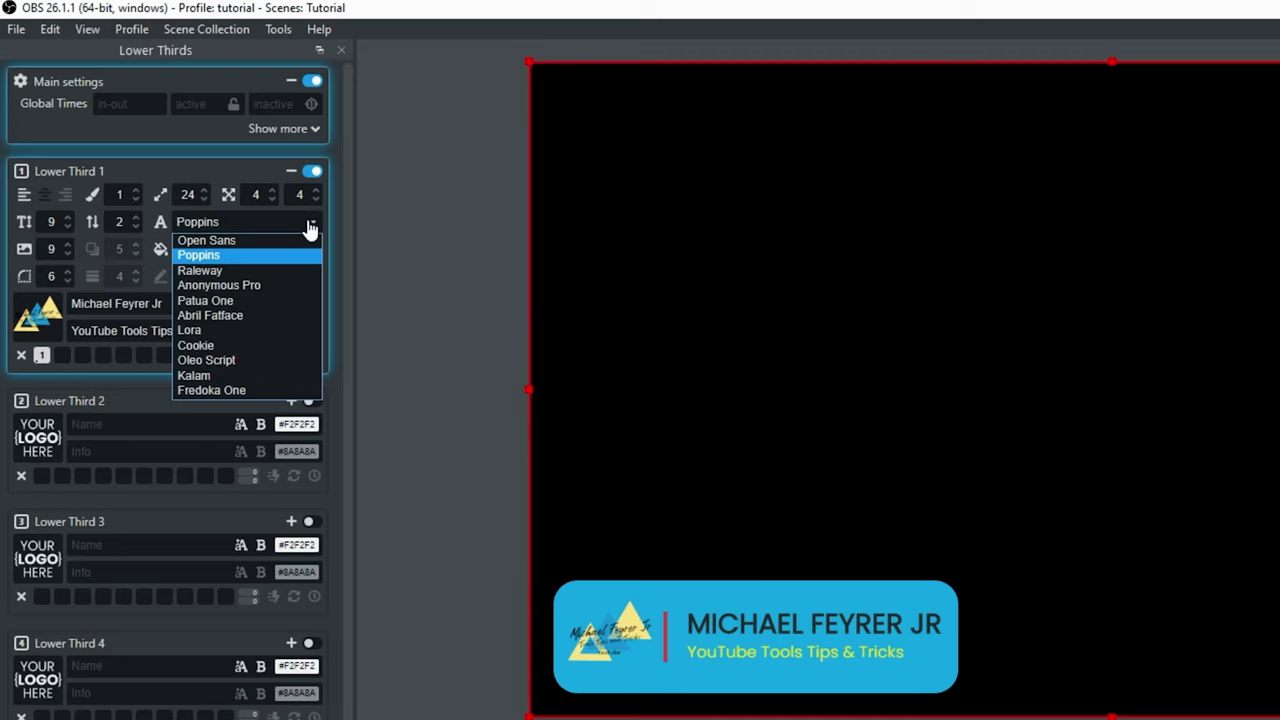
left_click(214, 397)
left_click(311, 172)
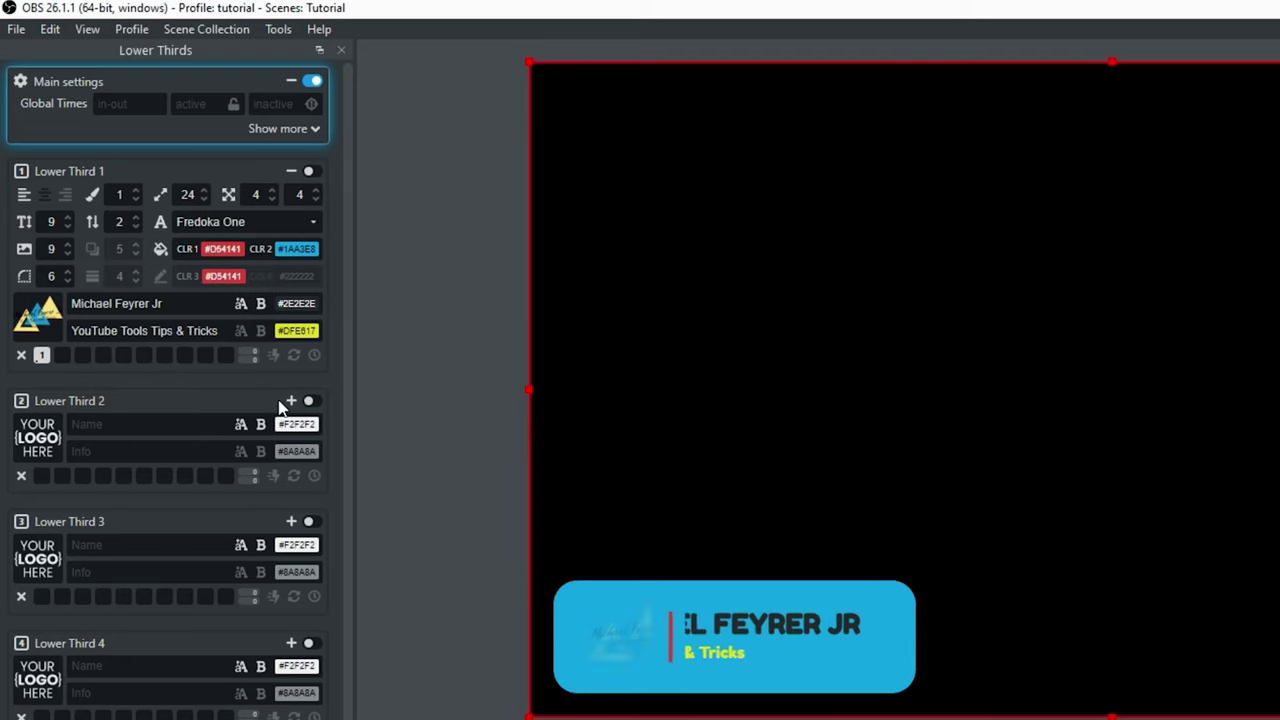
- Replace Lower Third 1's logo with the twitter image from the logos folder
mouse_move(41, 325)
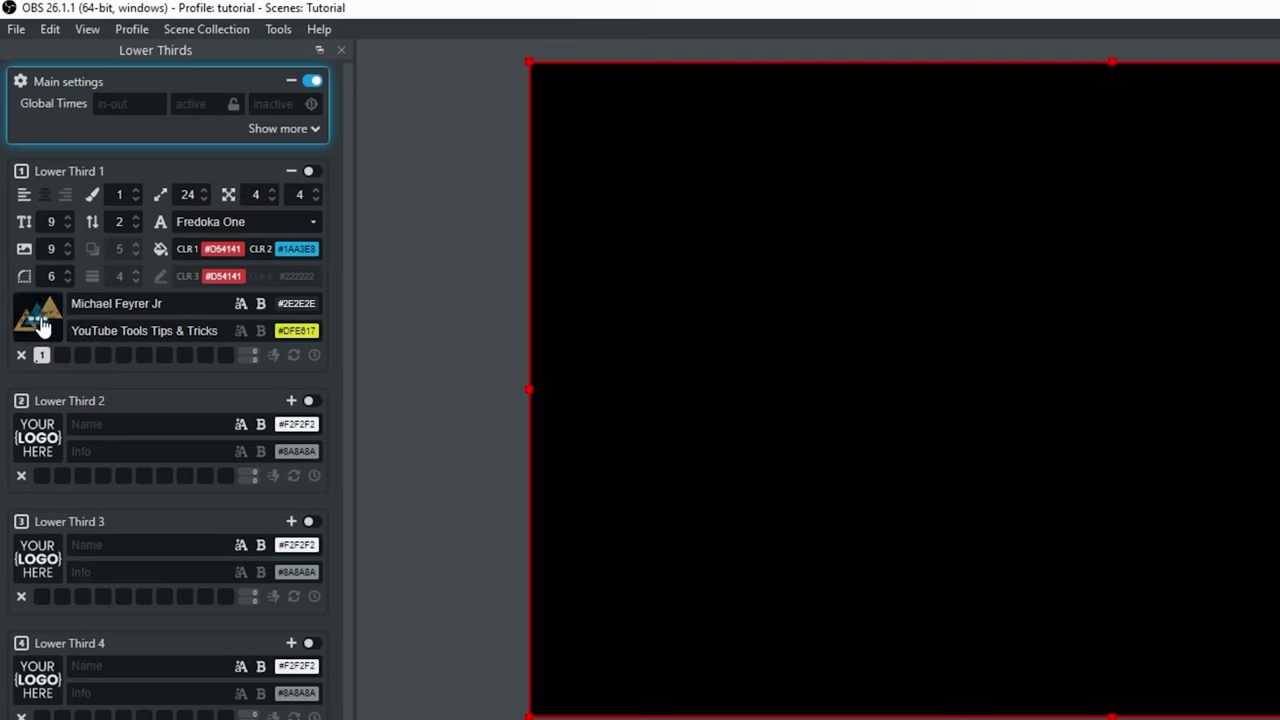
left_click(41, 325)
left_click(151, 286)
left_click(770, 513)
left_click(108, 565)
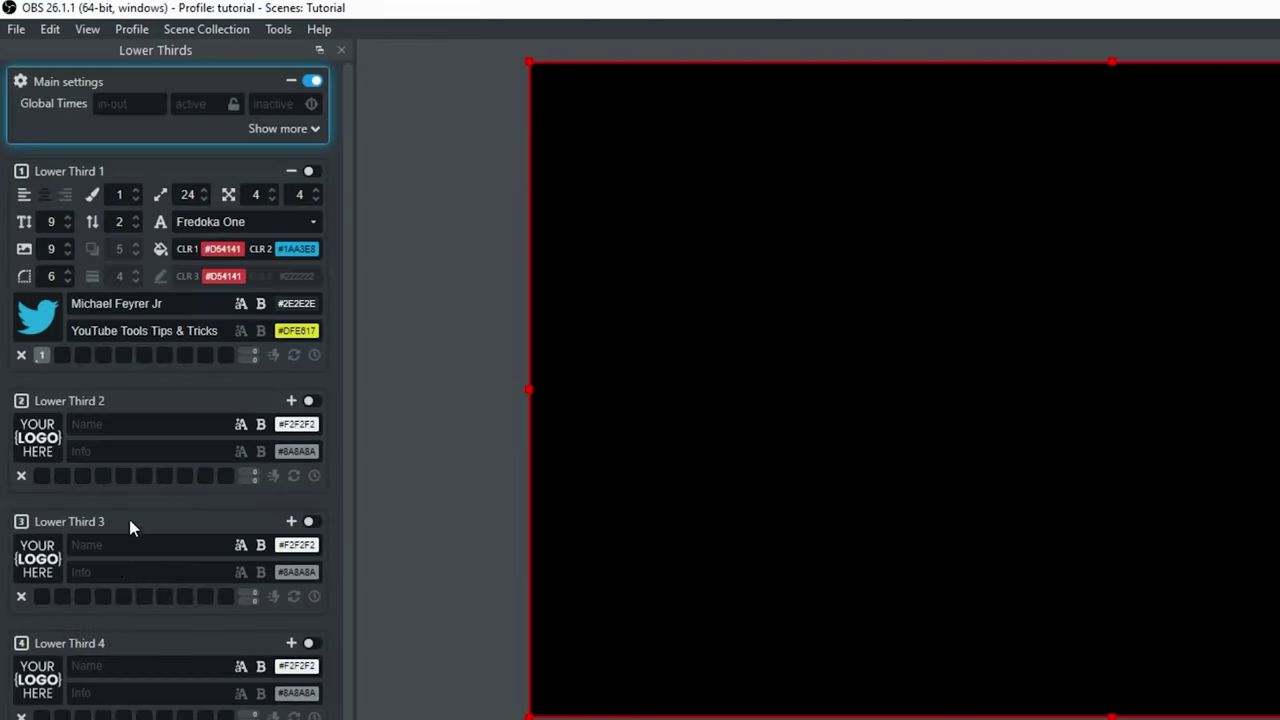
- Replace Lower Third 1's info text with the Twitter handle and store the lower third in memory slot 2
left_click_drag(220, 331, 51, 333)
type("@")
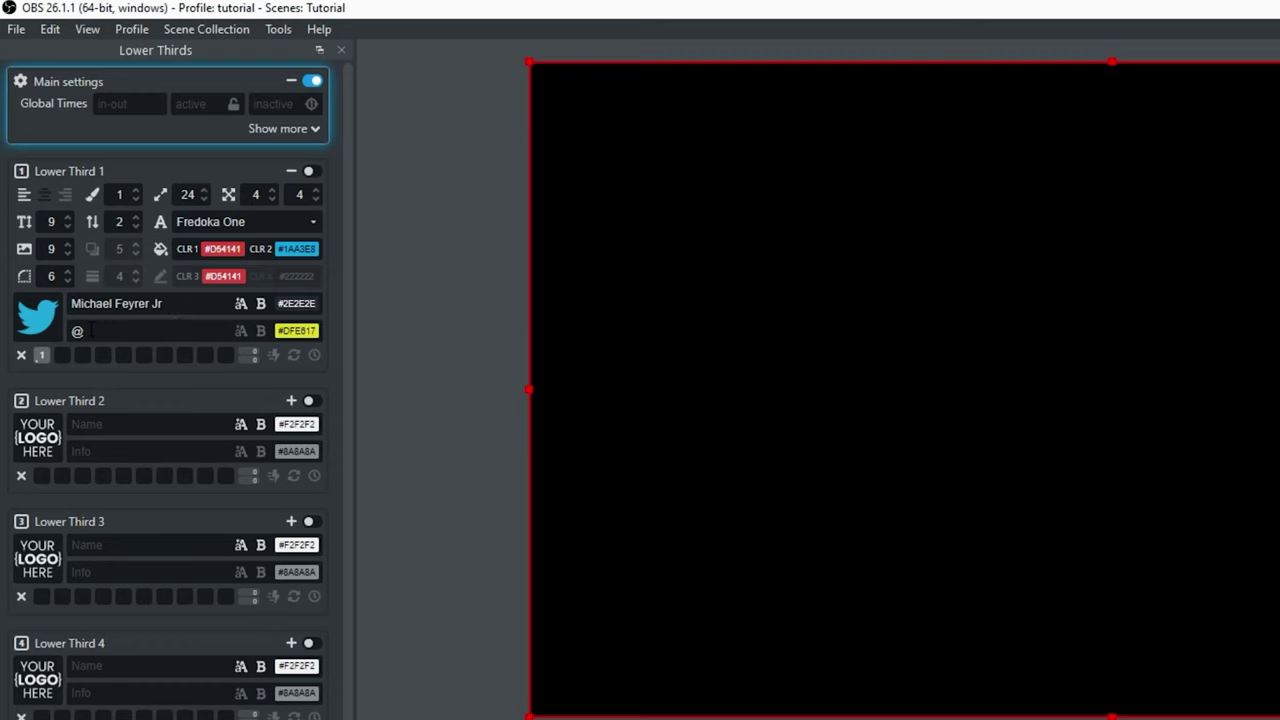
type("Feyrerm")
left_click(61, 356)
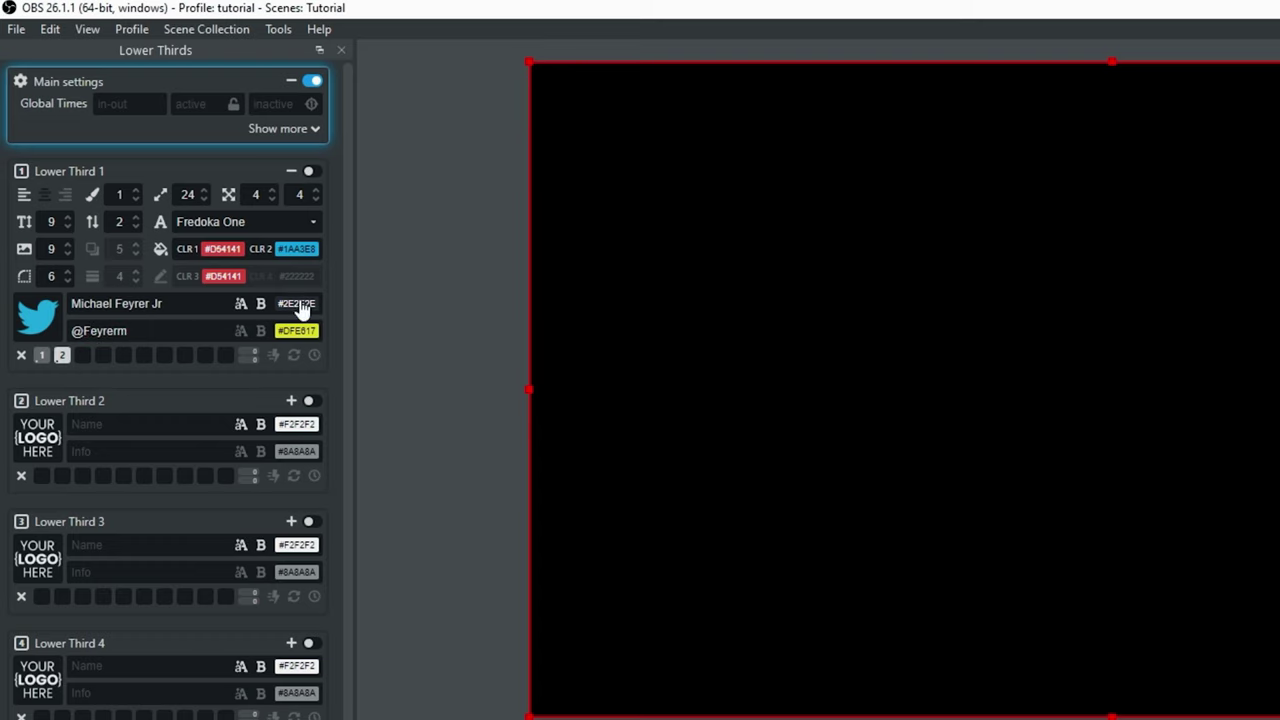
- Display Lower Third 1 and change its background colour CLR 2 to the darker blue #3147E8
left_click(309, 174)
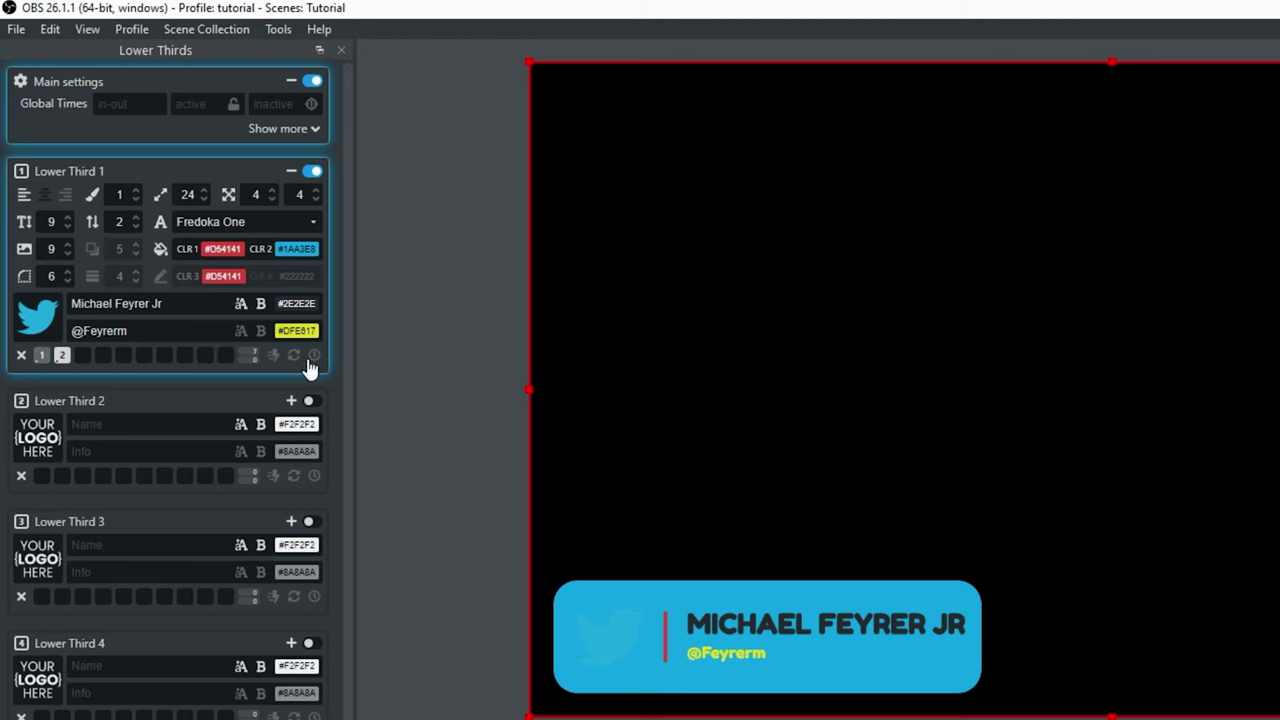
left_click(296, 250)
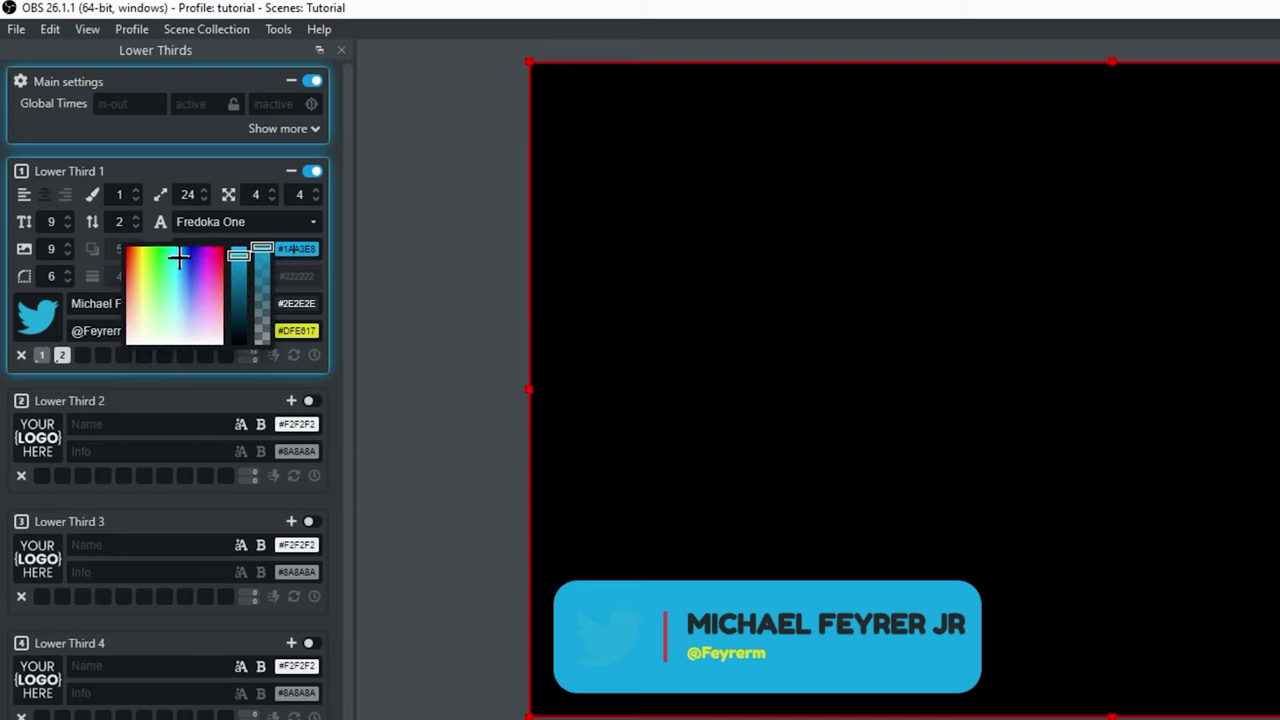
mouse_move(178, 258)
left_mouse_down()
mouse_move(214, 290)
mouse_move(189, 270)
left_mouse_up()
left_click(324, 376)
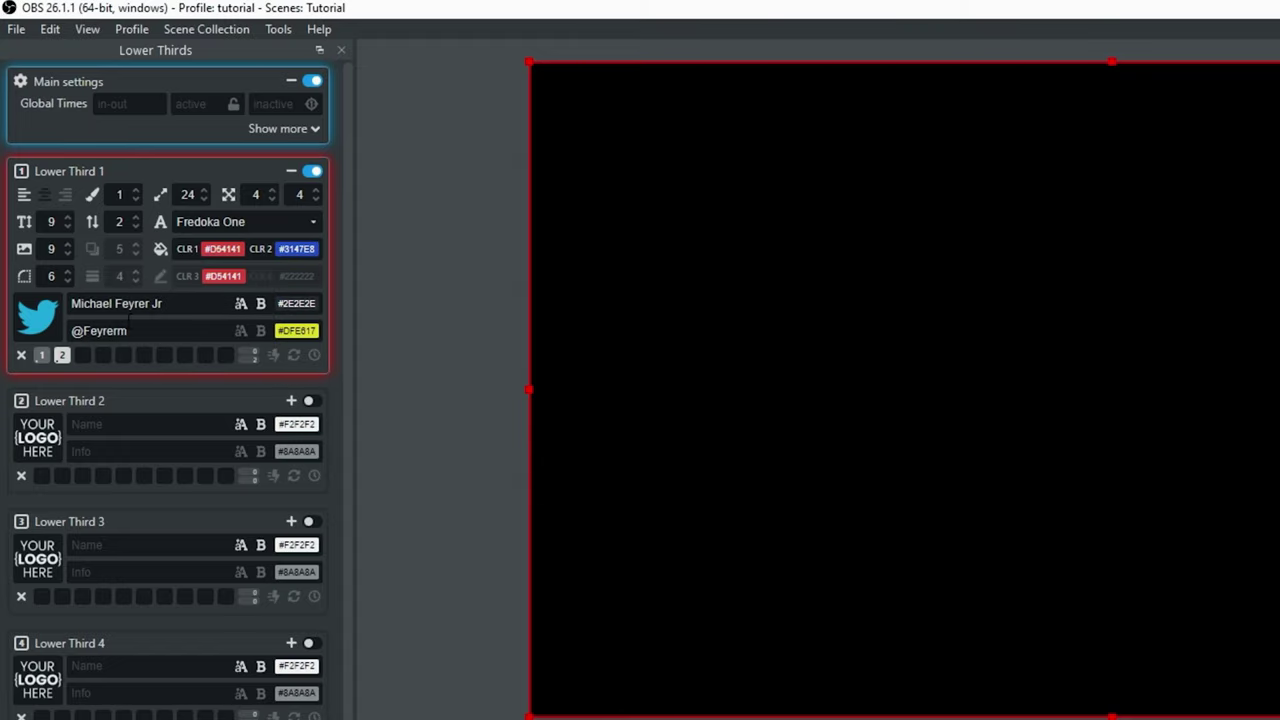
- Toggle Lower Third 1's display and alternate between memory slots 1 and 2, ending on slot 2
left_click(41, 355)
left_click(314, 174)
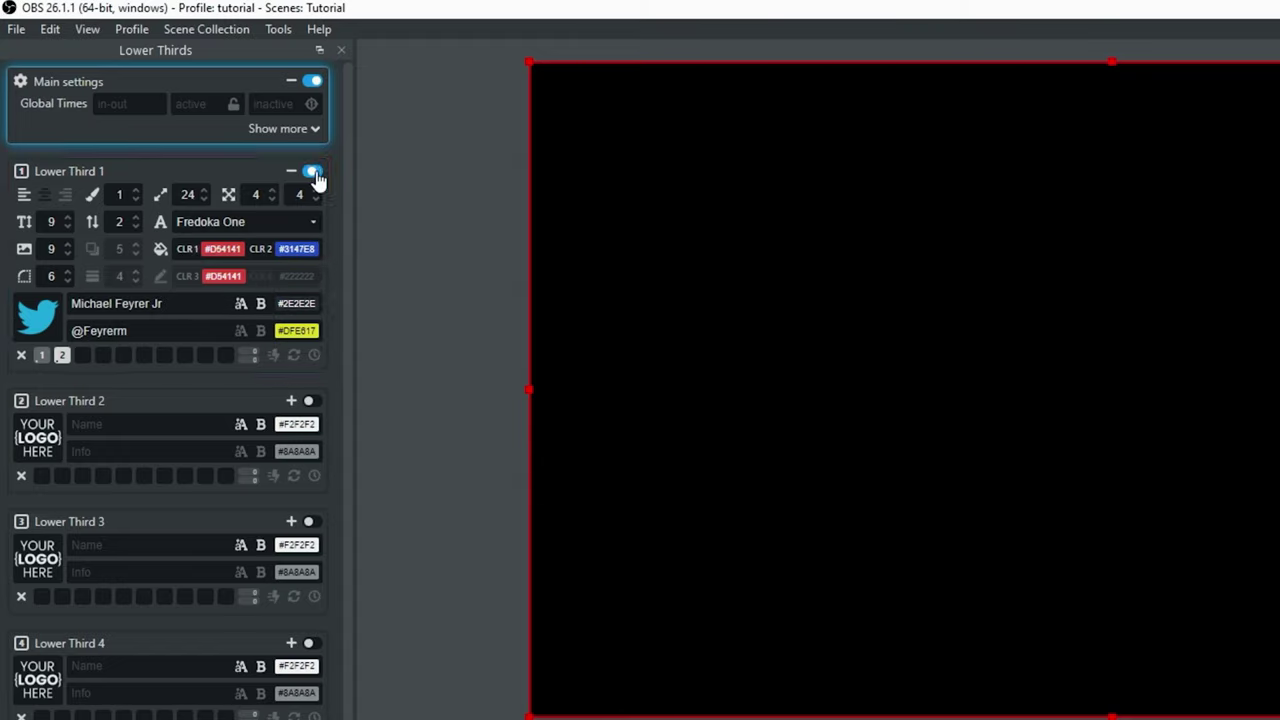
left_click(58, 356)
left_click(41, 355)
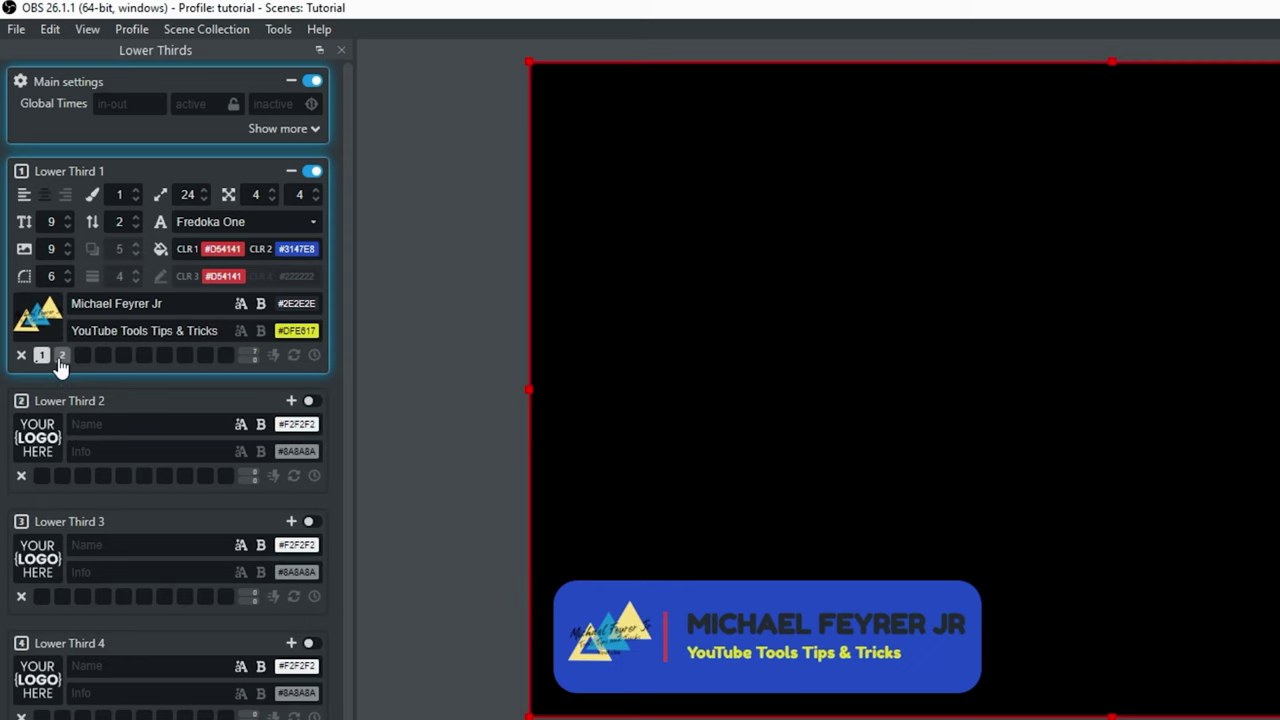
left_click(60, 356)
left_click(41, 356)
left_click(62, 357)
- Show Lower Third 1's own timing settings and set its active time to 5
left_click(314, 356)
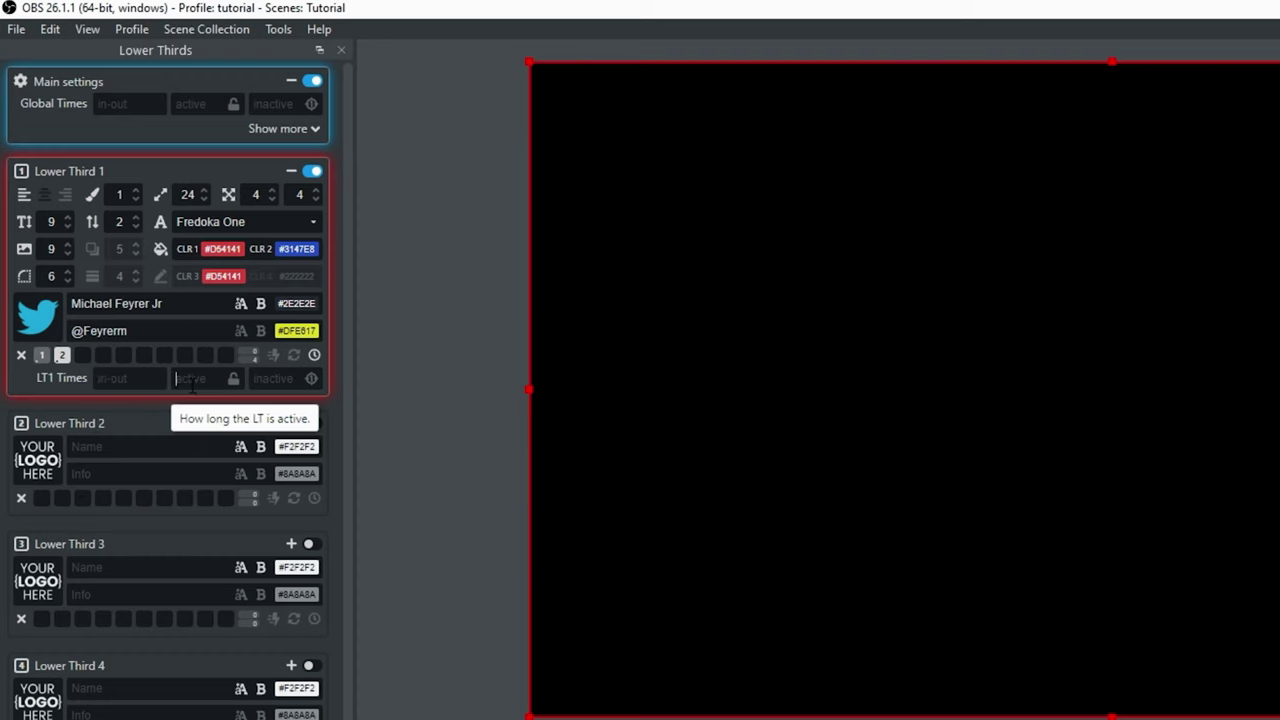
type("5")
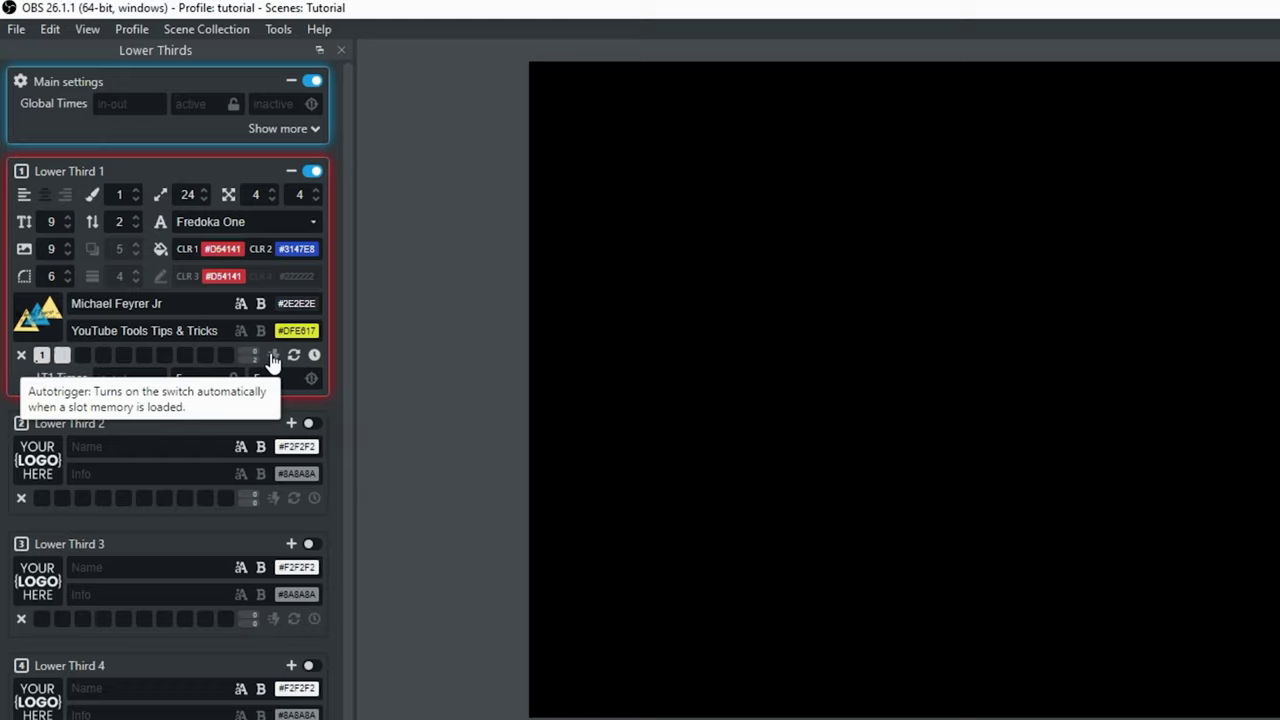
- Test Lower Third 1's autotrigger by loading memory slots 2 and 1 in turn, ending on slot 1
key("2")
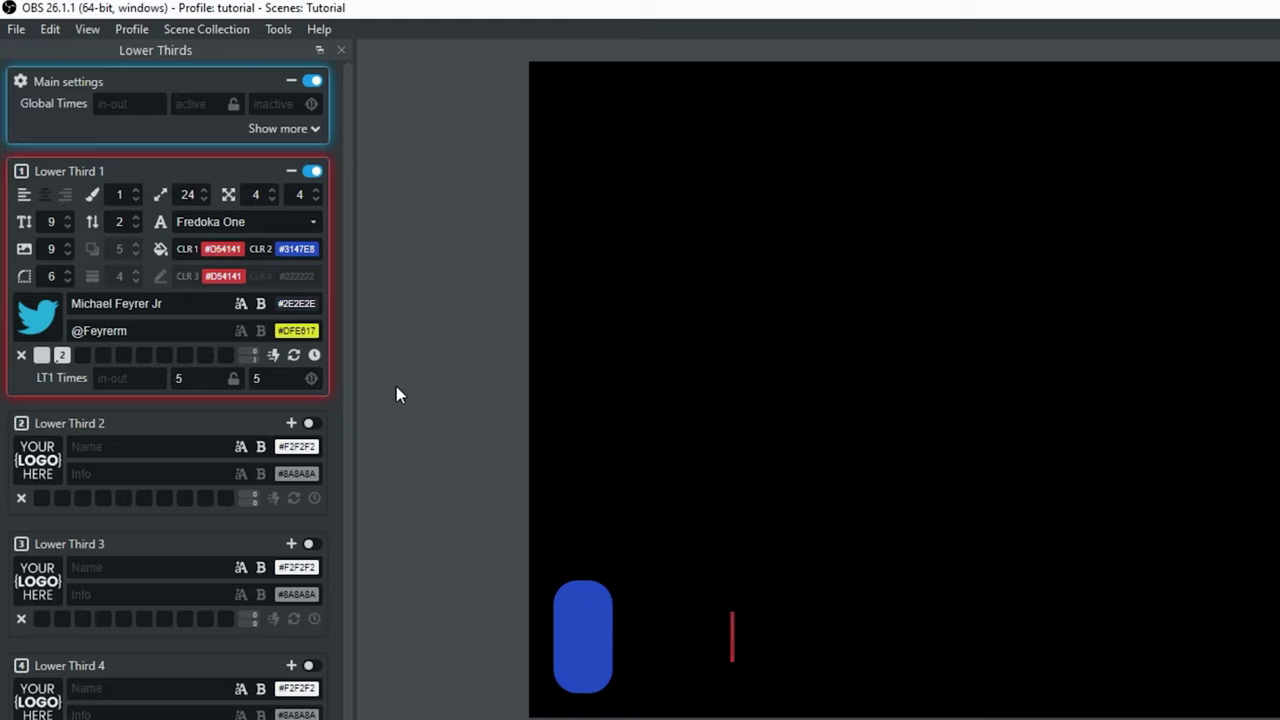
left_click(42, 357)
left_click(61, 356)
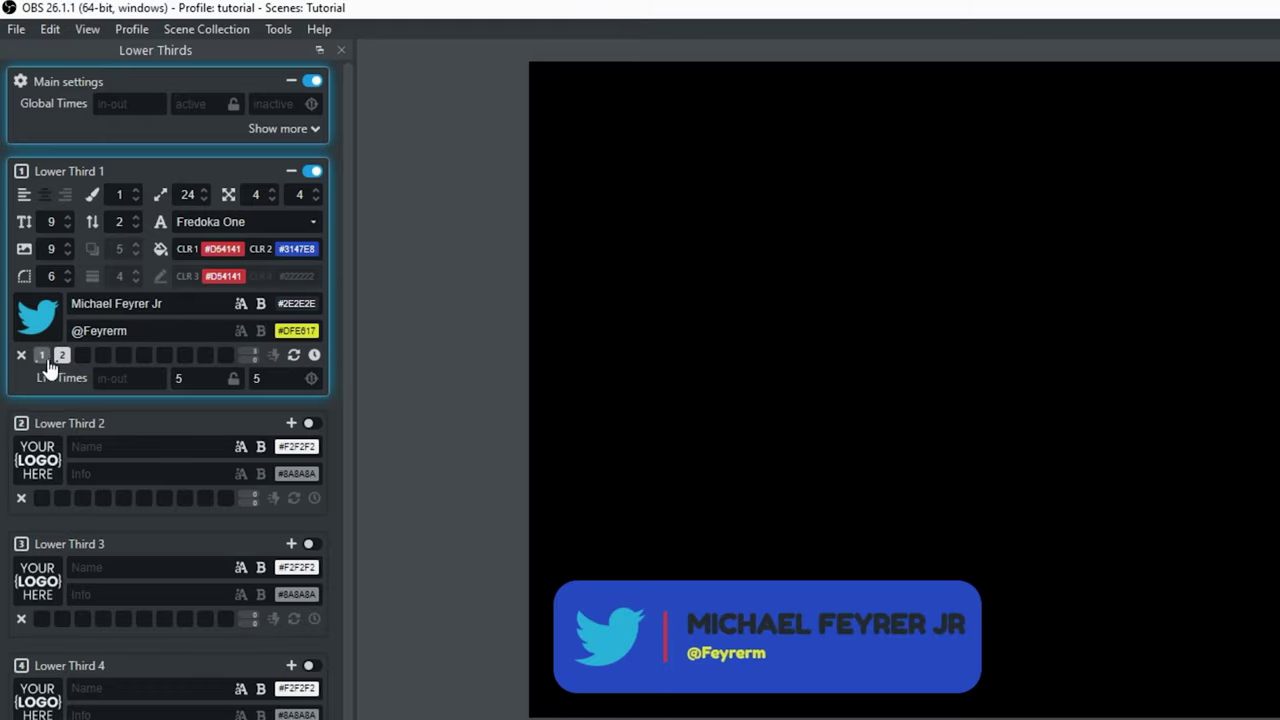
left_click(42, 357)
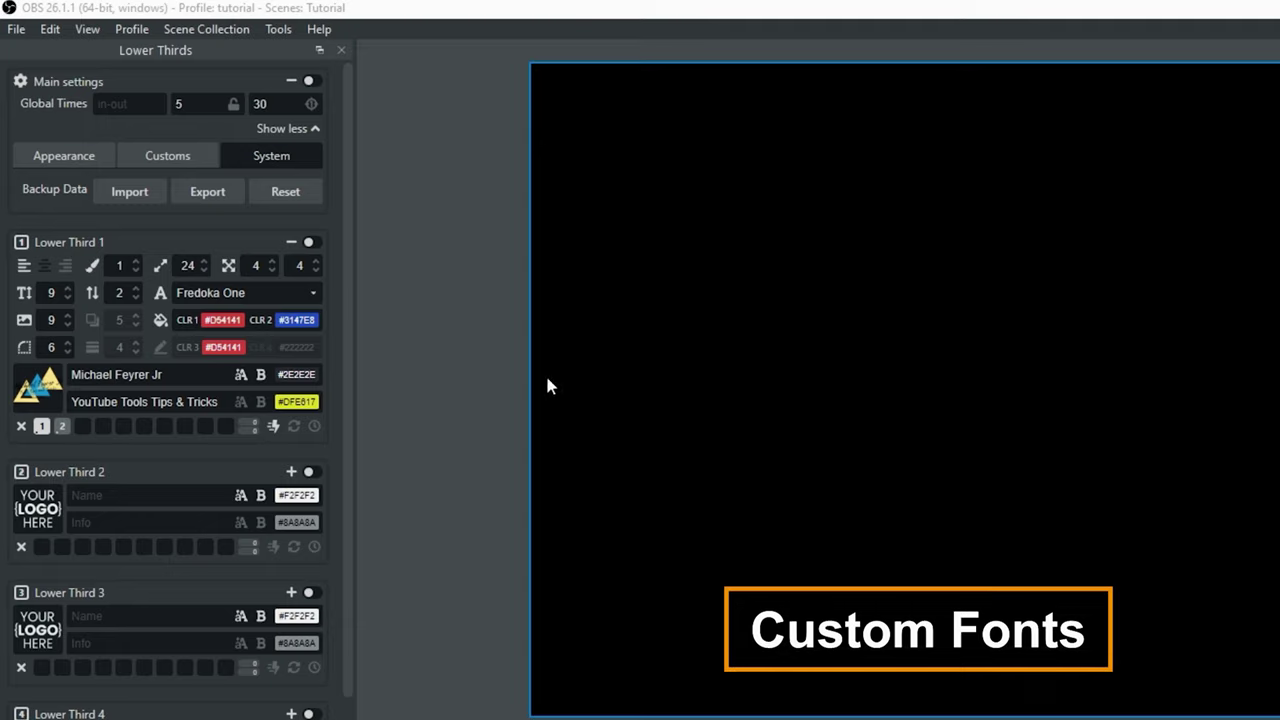
- Review the fonts available for Lower Third 1 and open the main settings for custom fonts and logos
left_click(314, 295)
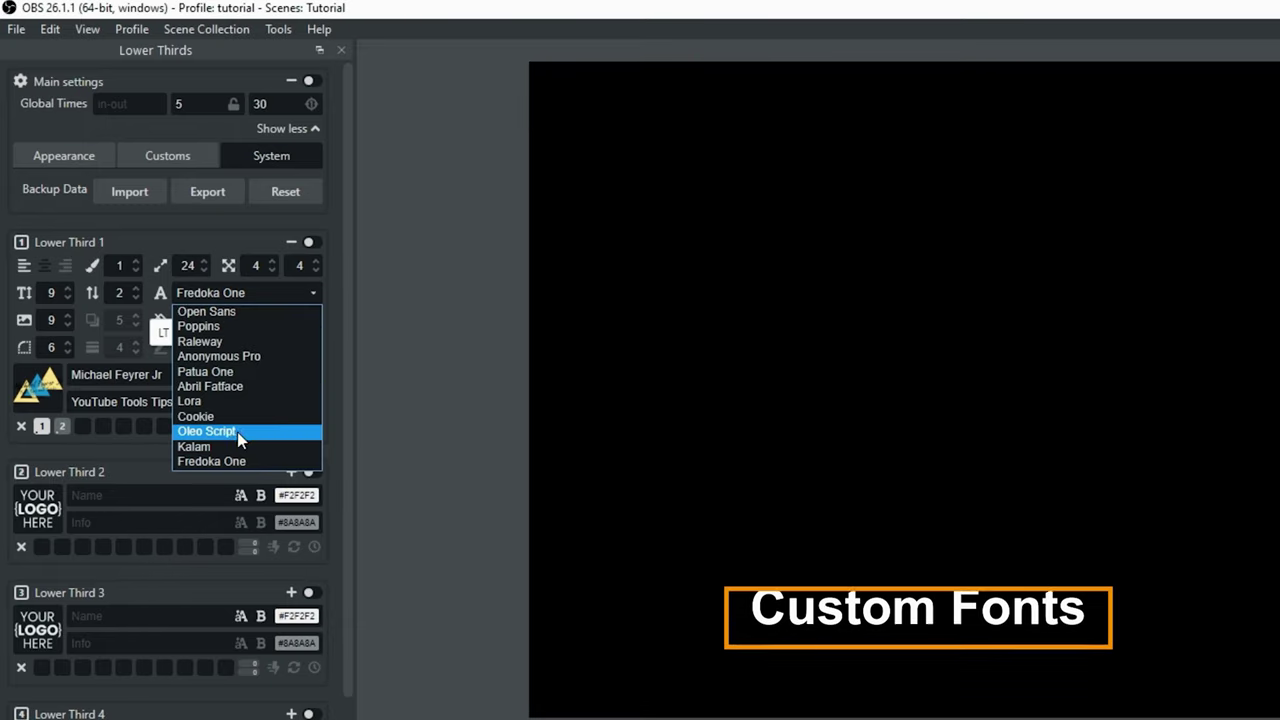
left_click(331, 315)
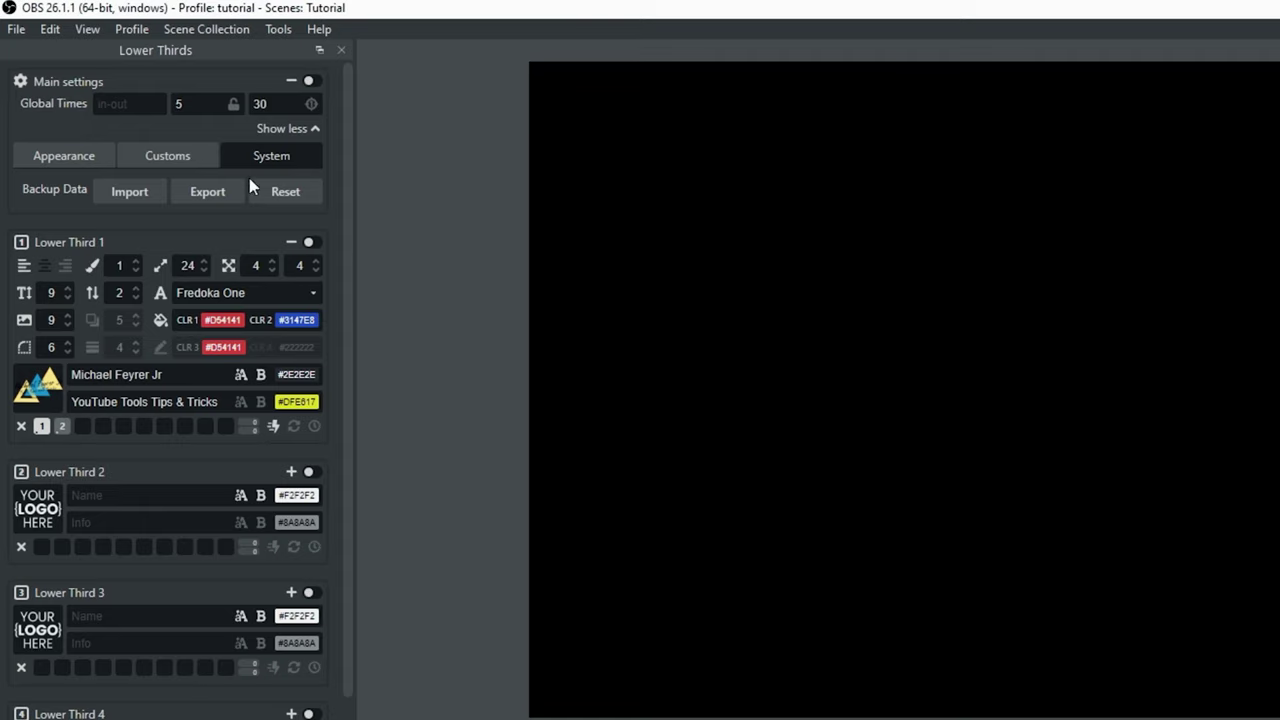
left_click(151, 160)
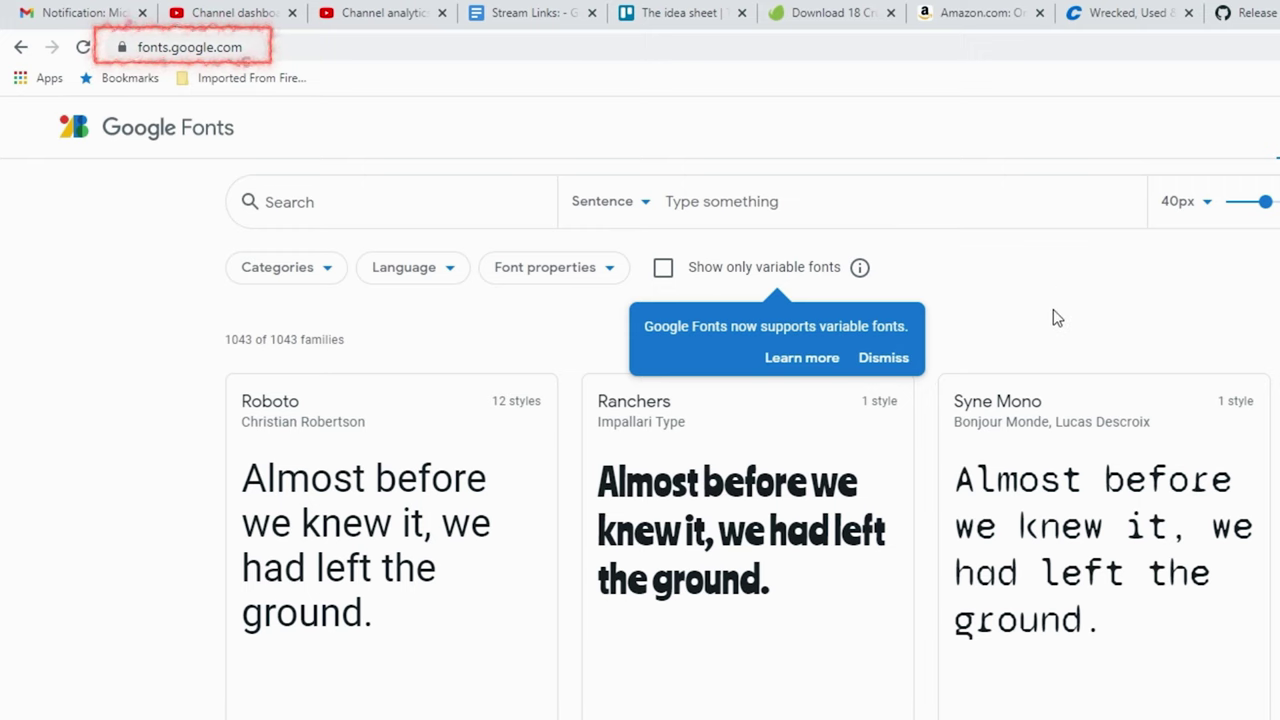
- Browse the Google Fonts catalogue at fonts.google.com and filter the families to a thickness of 7
scroll(1053, 309, "down", 10)
scroll(1075, 452, "down", 7)
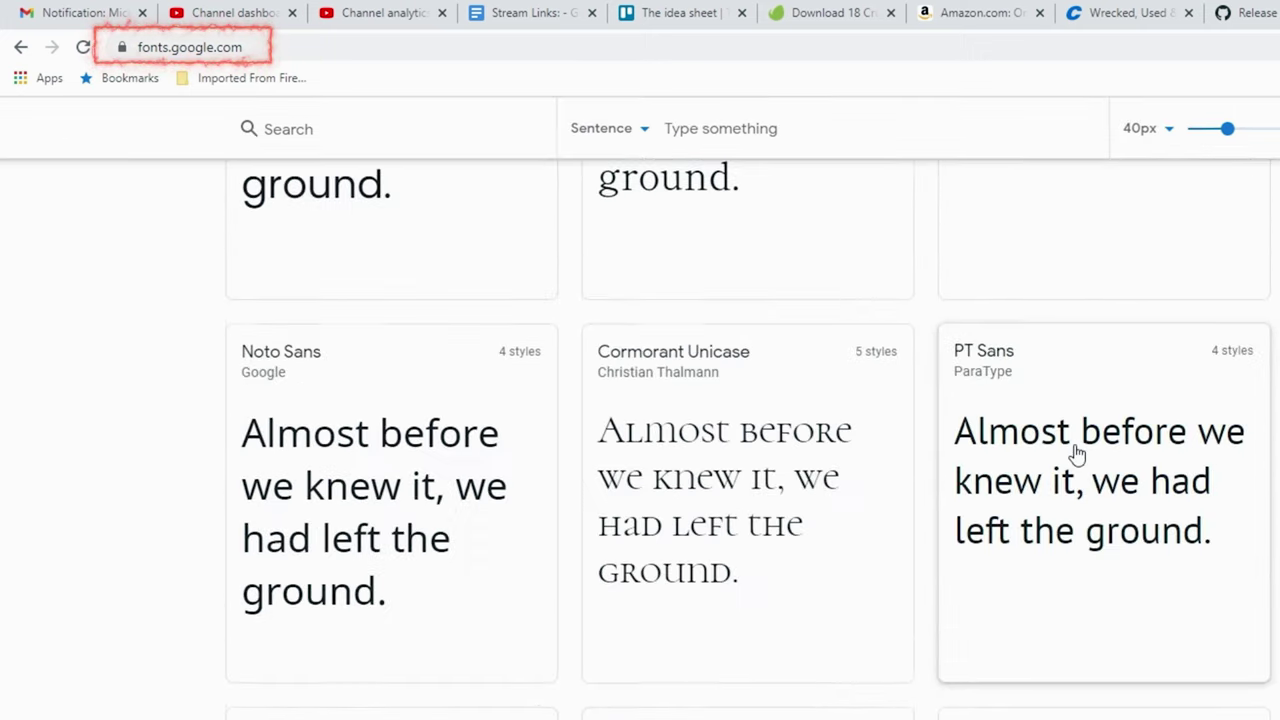
scroll(1075, 452, "up", 5)
scroll(1077, 455, "up", 8)
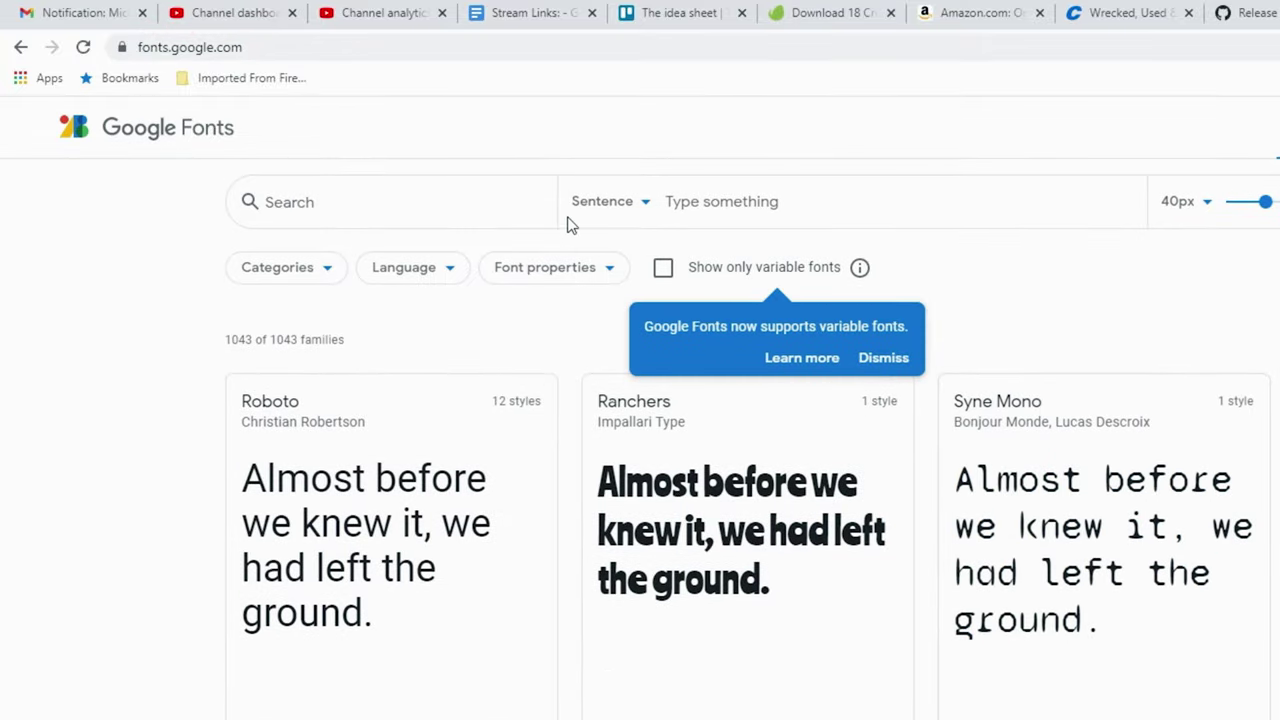
left_click(603, 279)
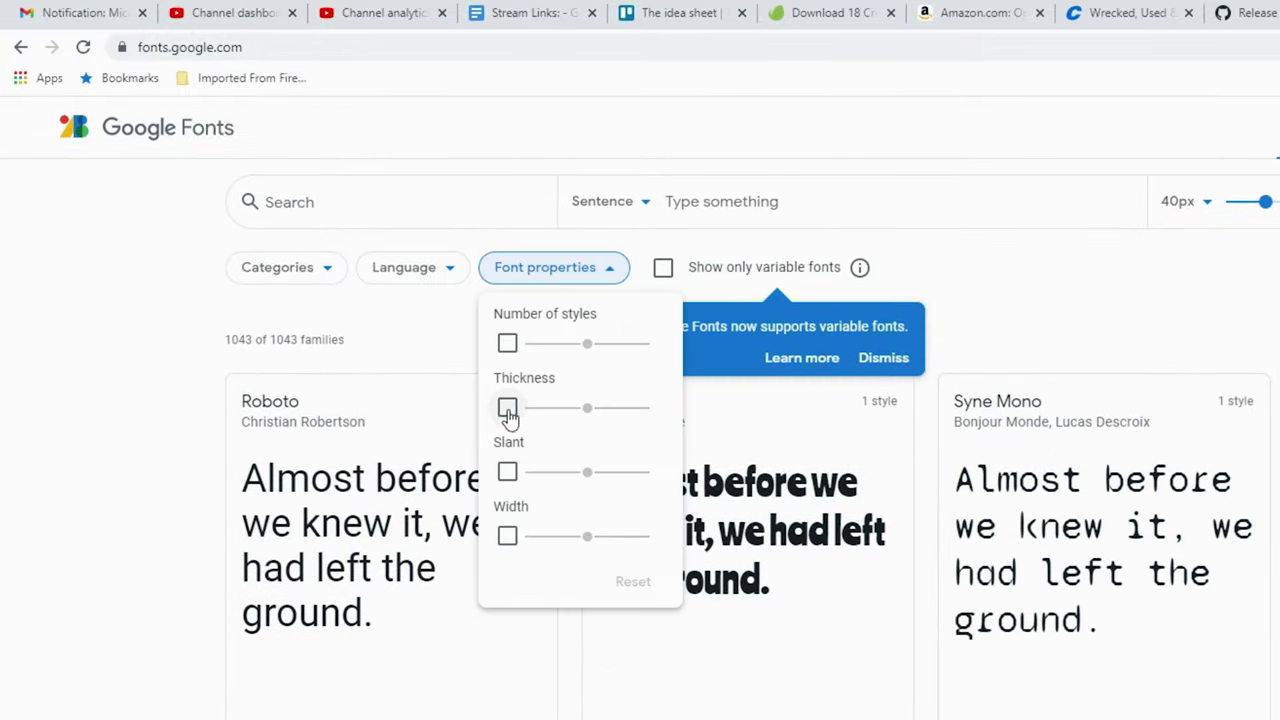
left_click(508, 410)
mouse_move(594, 406)
left_mouse_down()
mouse_move(621, 413)
mouse_move(609, 420)
left_mouse_up()
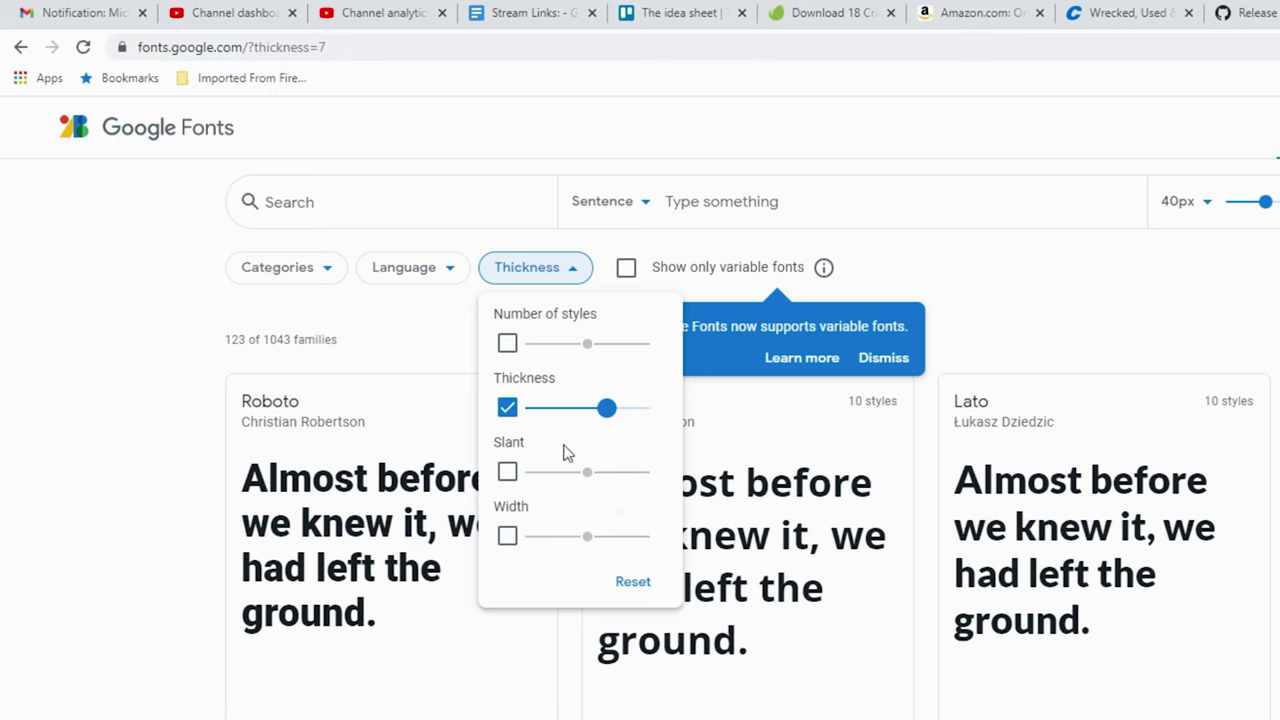
left_click(140, 506)
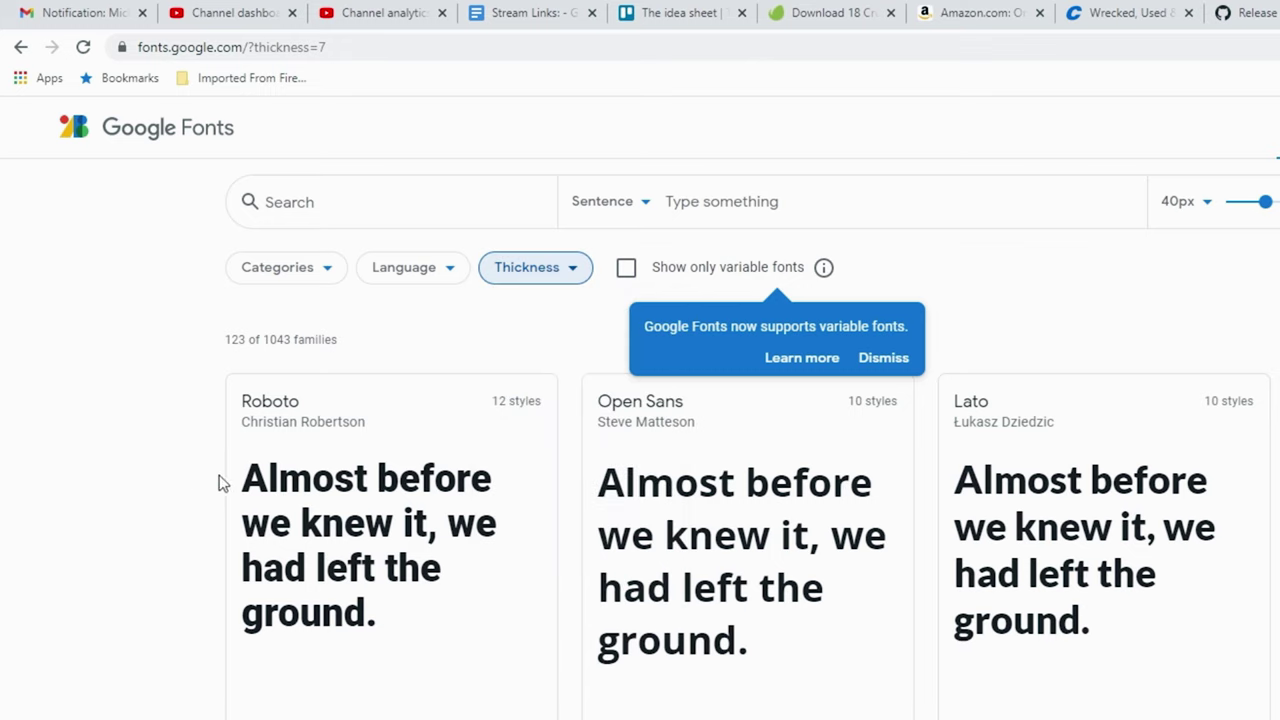
- Open the Russo One font among the filtered families and select its Regular 400 style
scroll(612, 528, "down", 6)
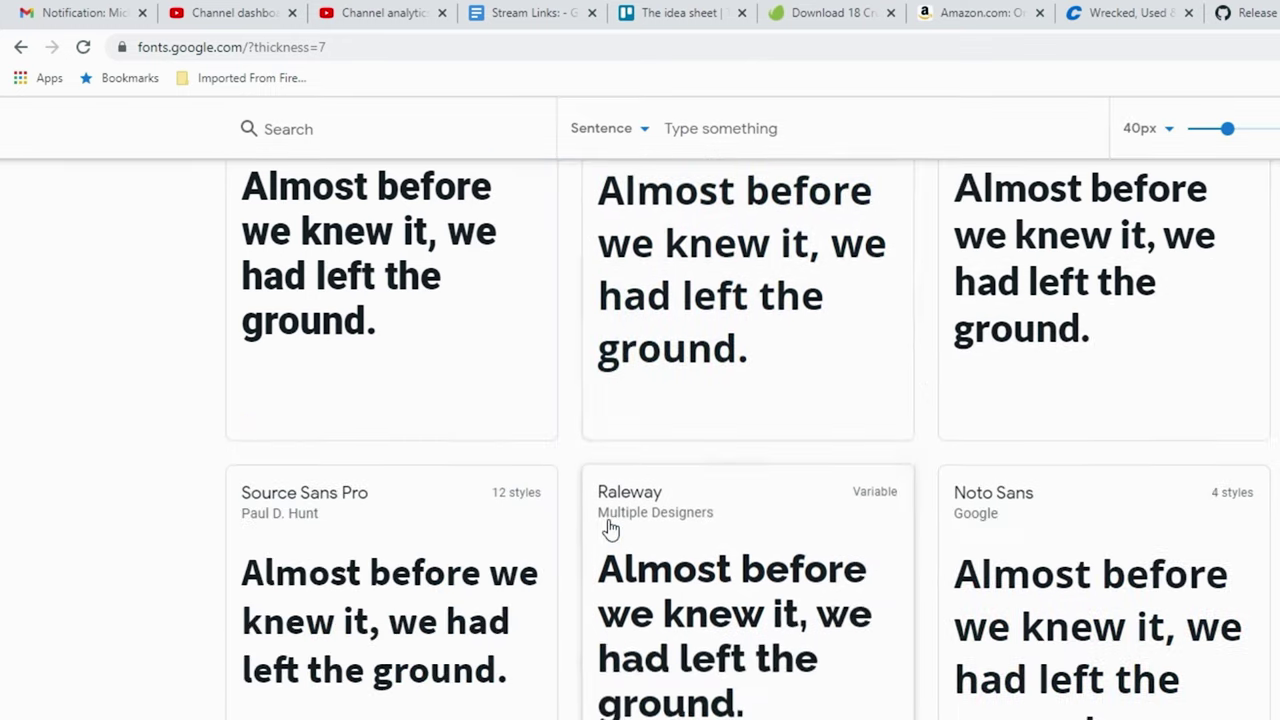
scroll(612, 528, "down", 10)
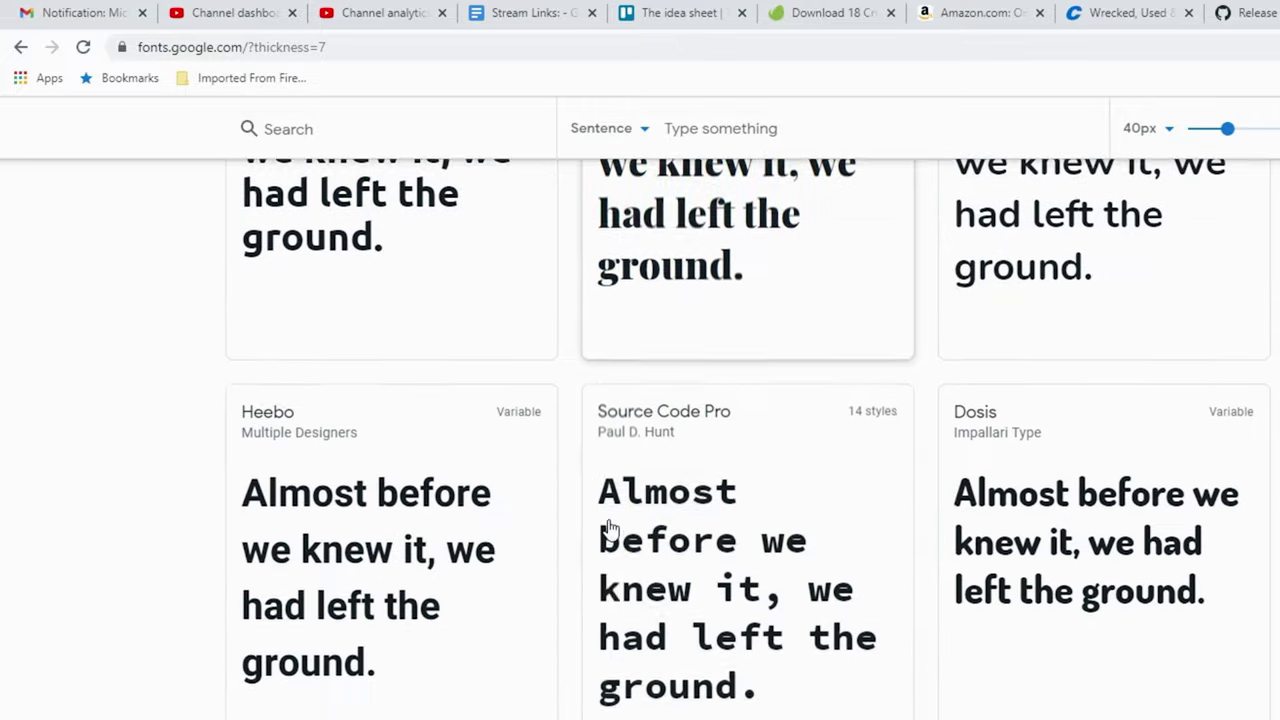
scroll(612, 528, "down", 5)
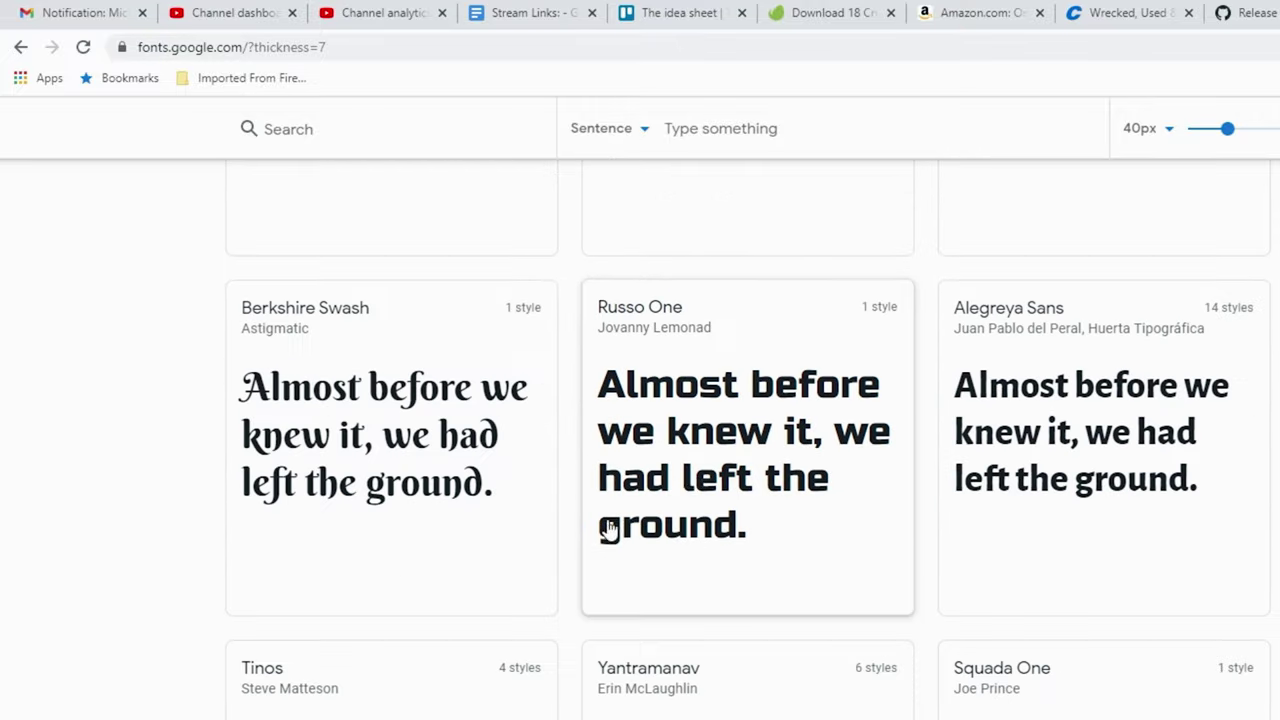
left_click(693, 452)
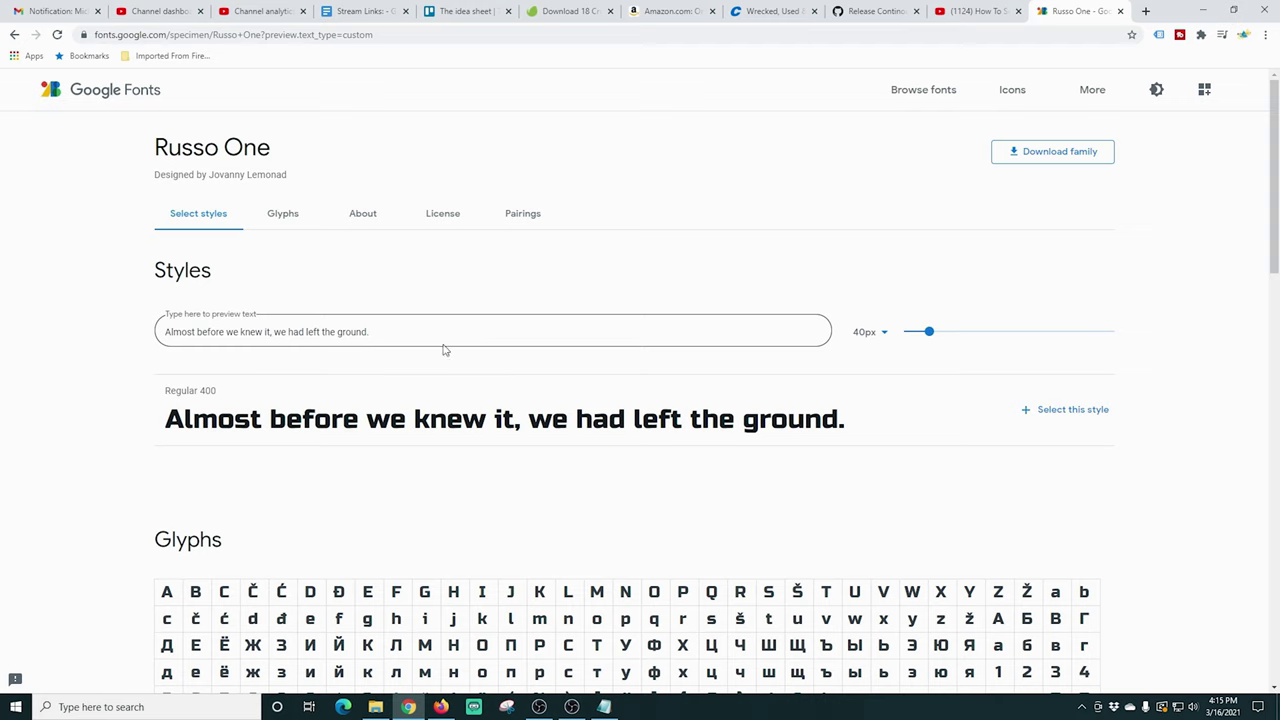
scroll(469, 363, "down", 2)
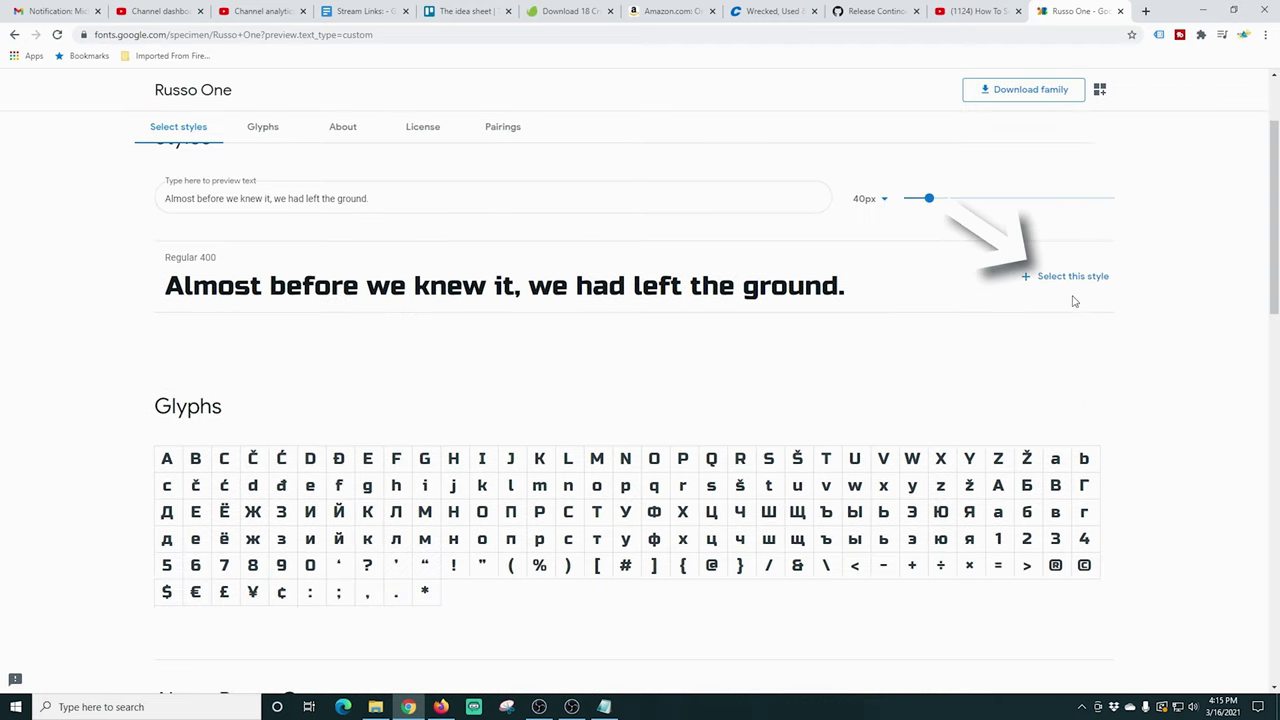
left_click(1069, 279)
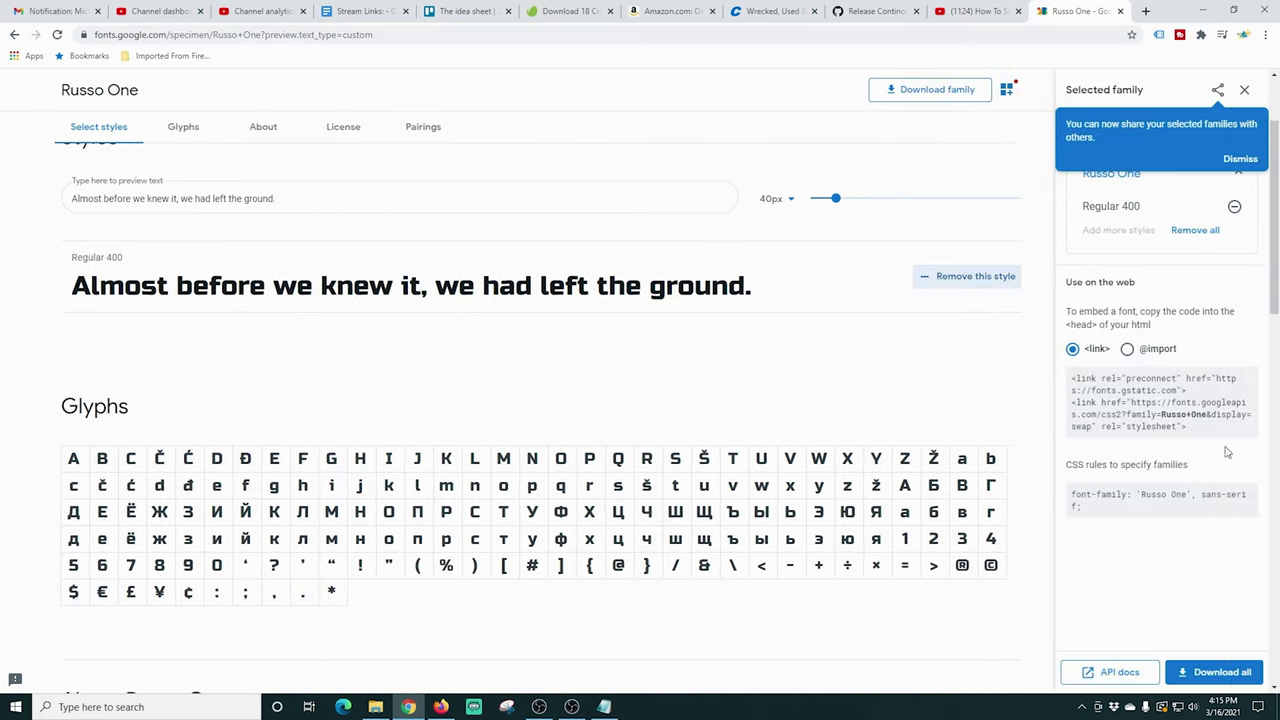
- Copy Russo One's CSS font-family rule and paste it as the custom font's family in OBS
left_click_drag(998, 448, 948, 432)
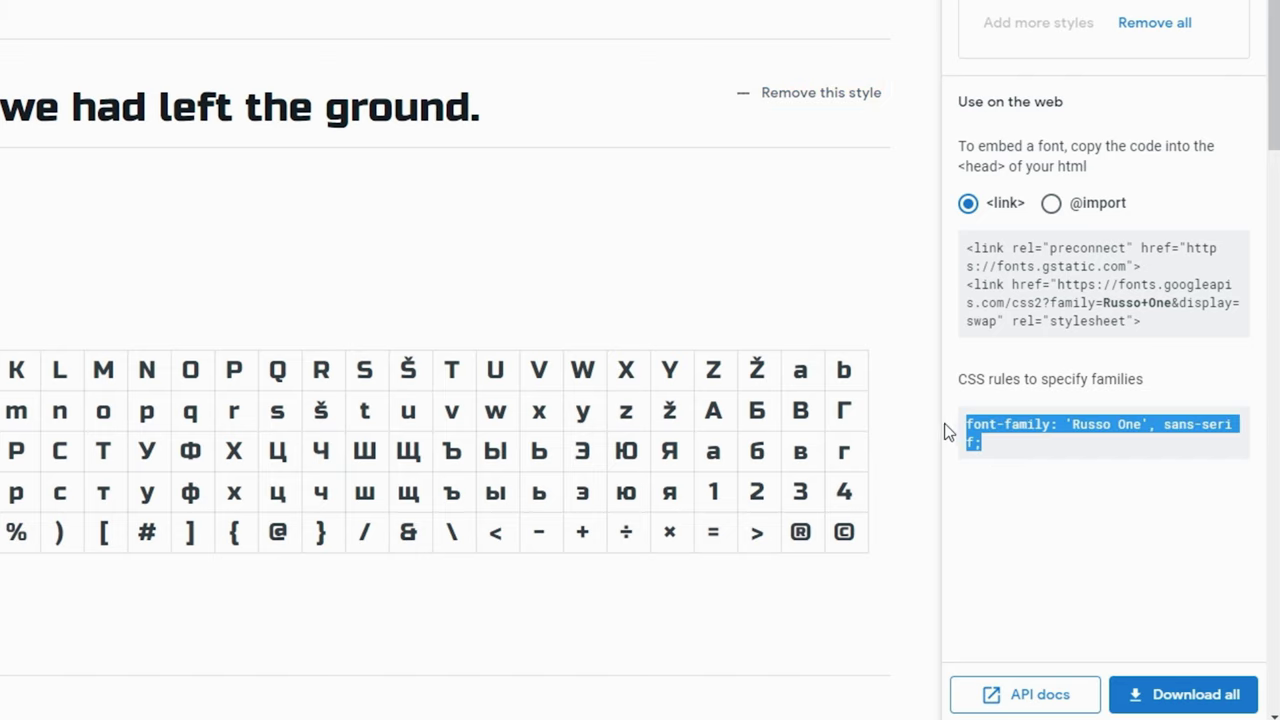
right_click(1008, 424)
left_click(998, 434)
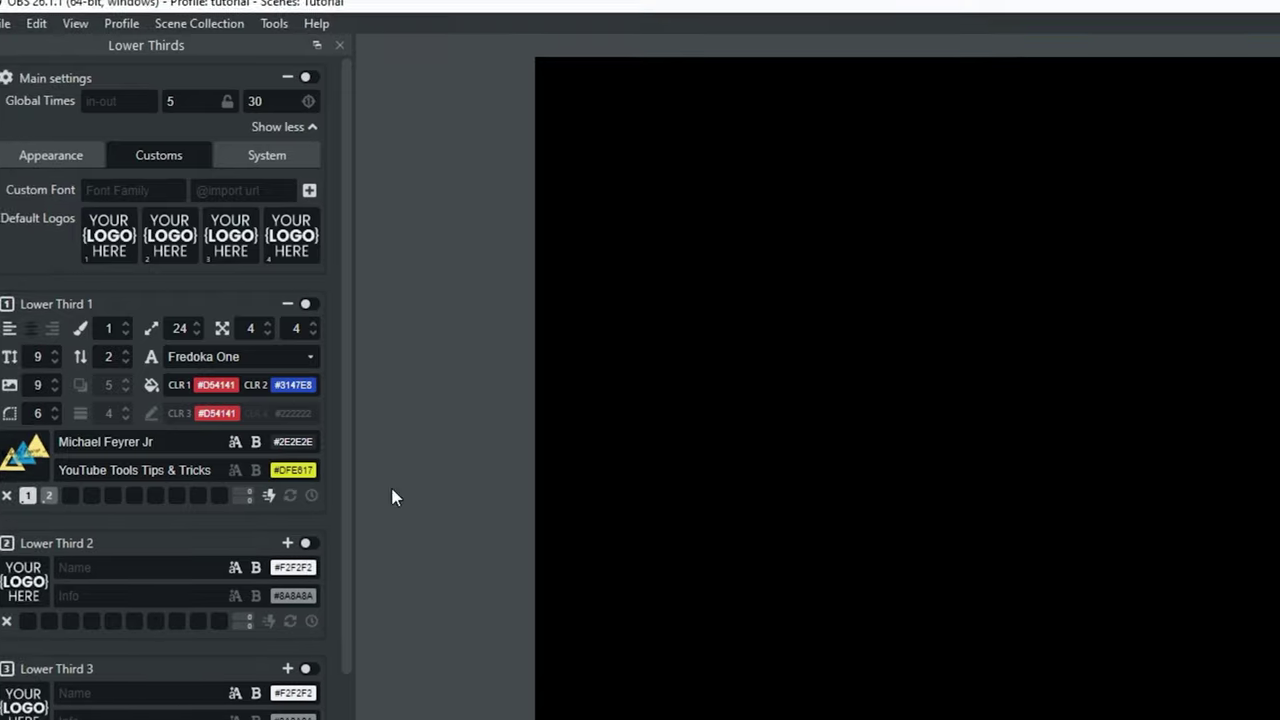
right_click(146, 199)
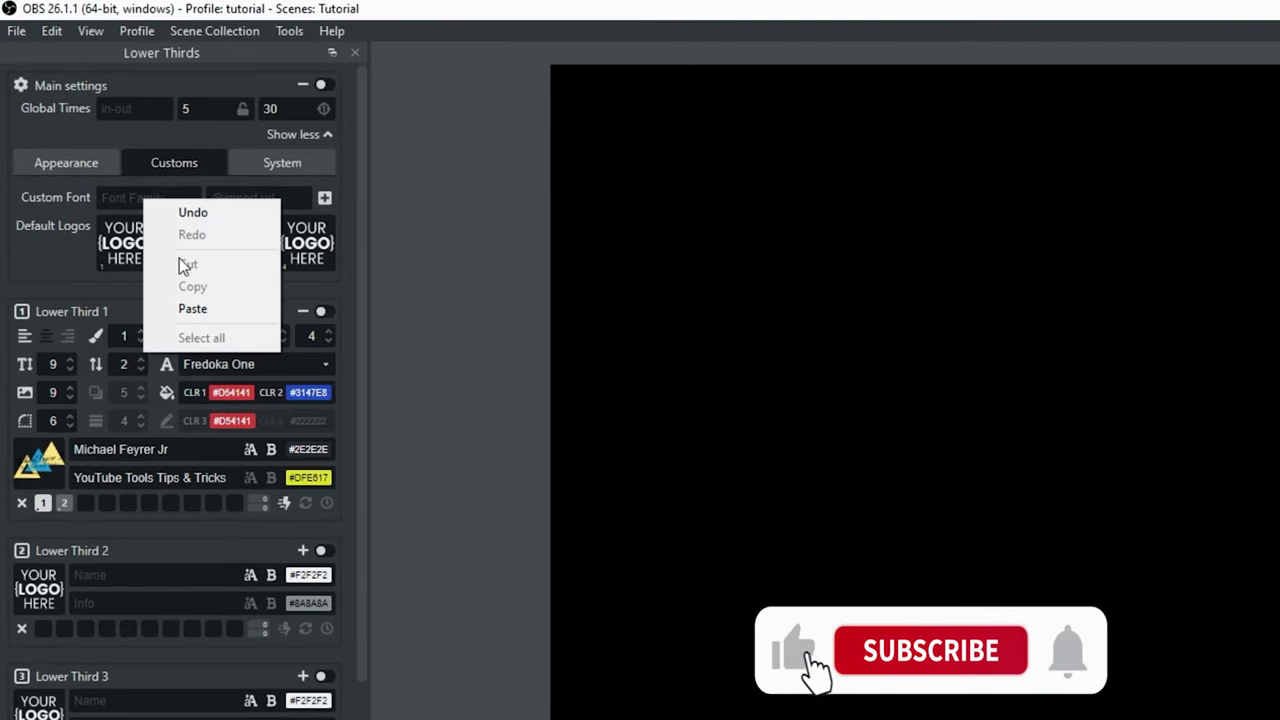
left_click(197, 309)
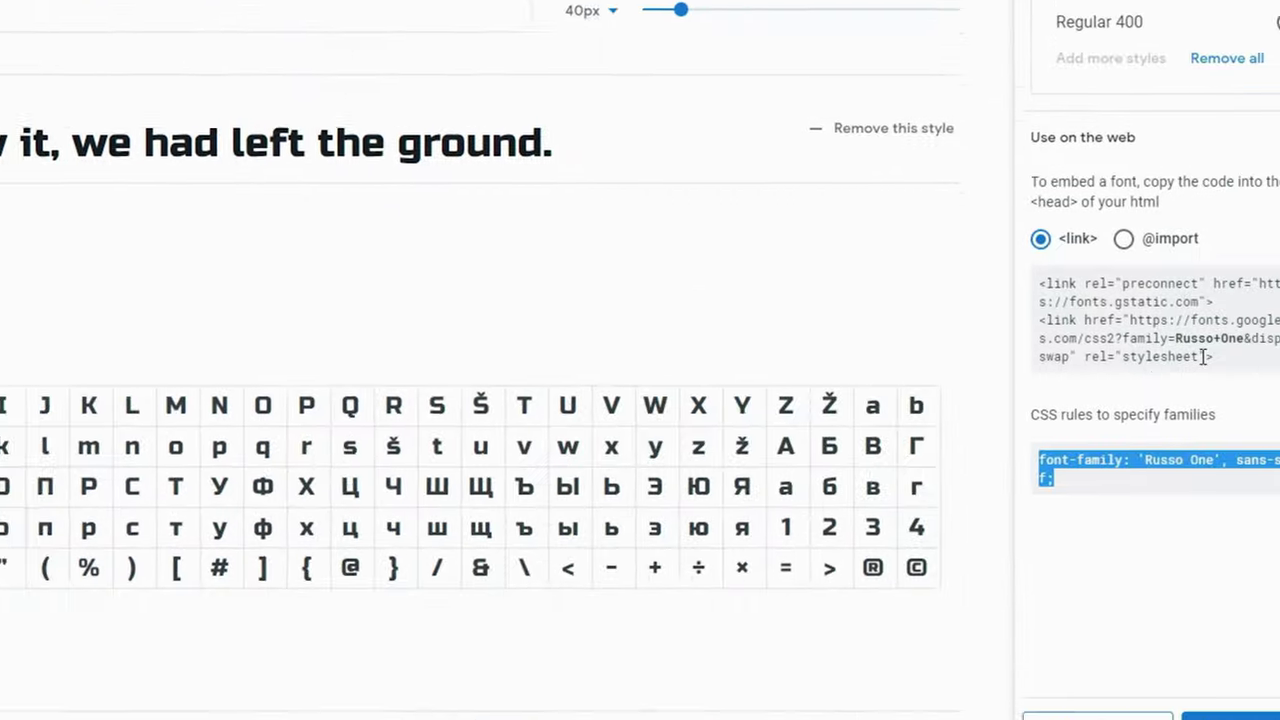
left_click(1123, 240)
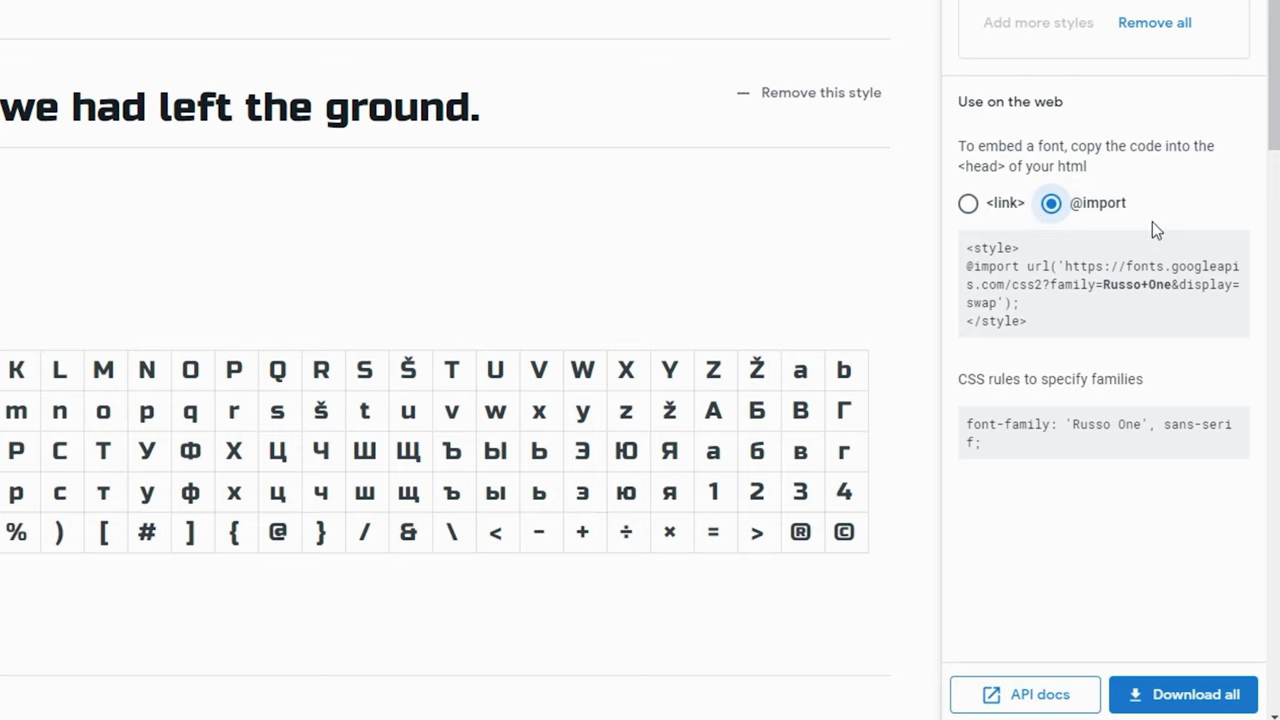
left_click_drag(1053, 316, 766, 251)
right_click(766, 251)
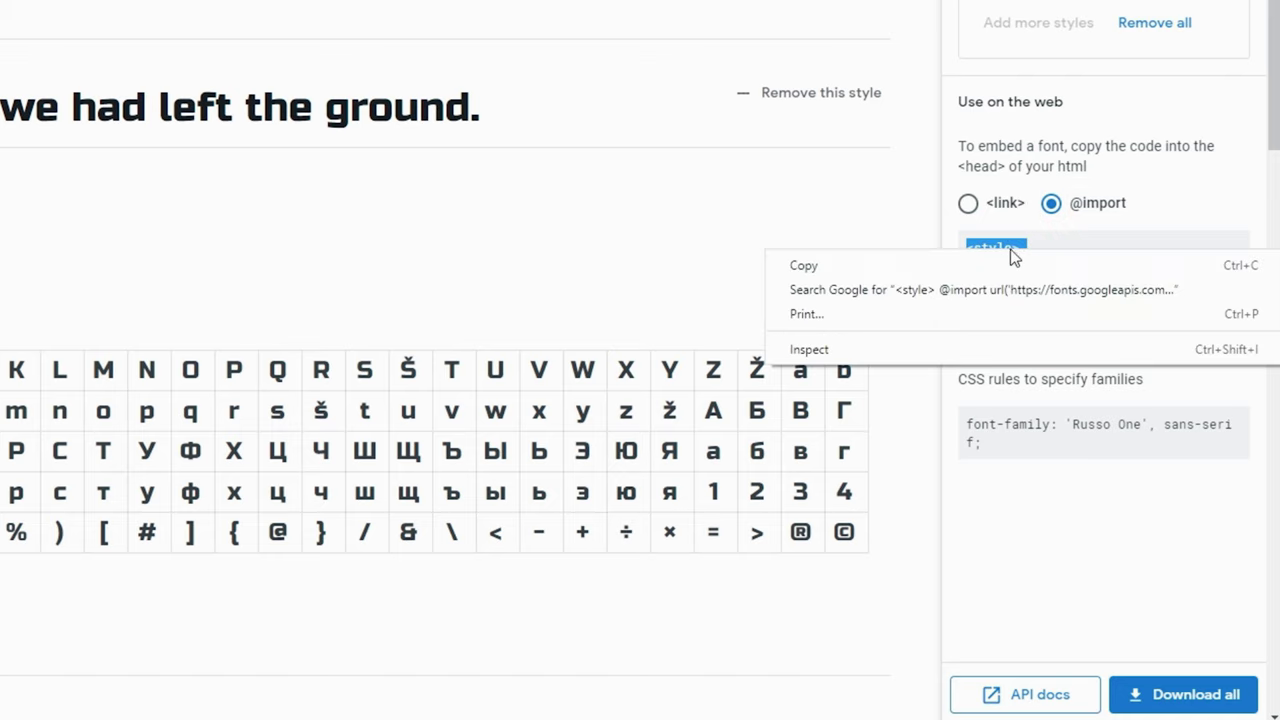
left_click(914, 275)
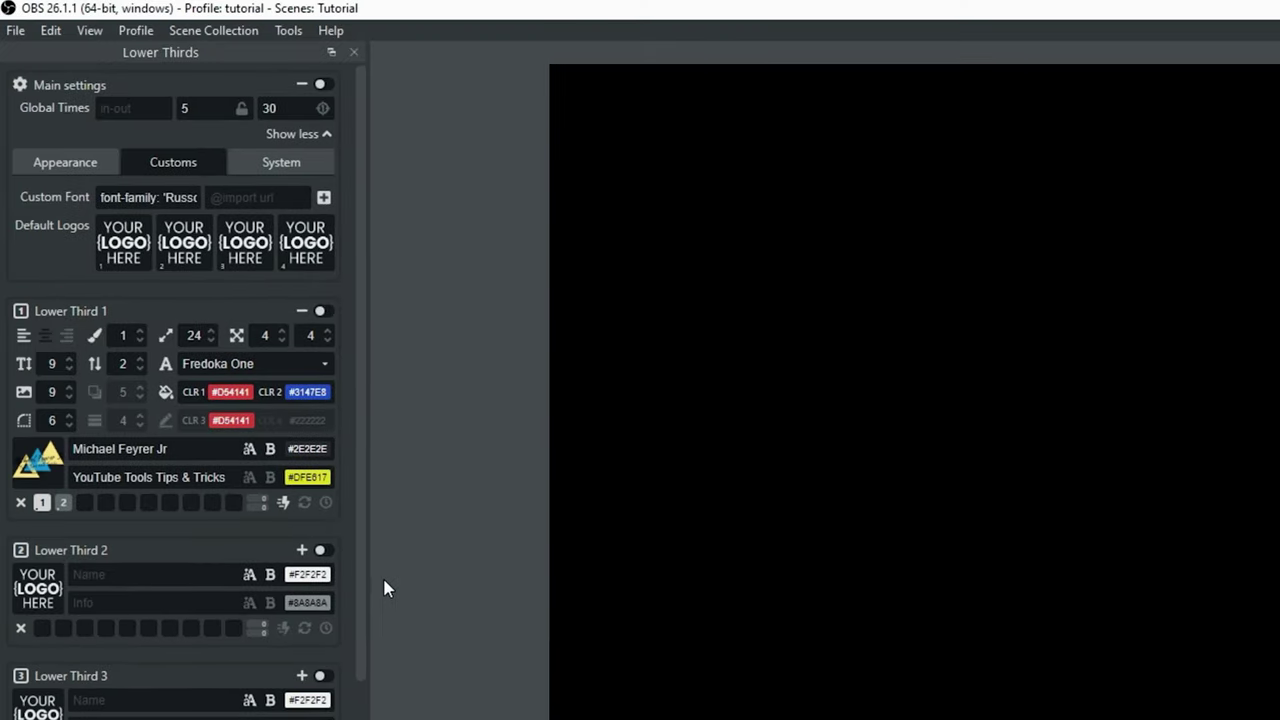
right_click(248, 198)
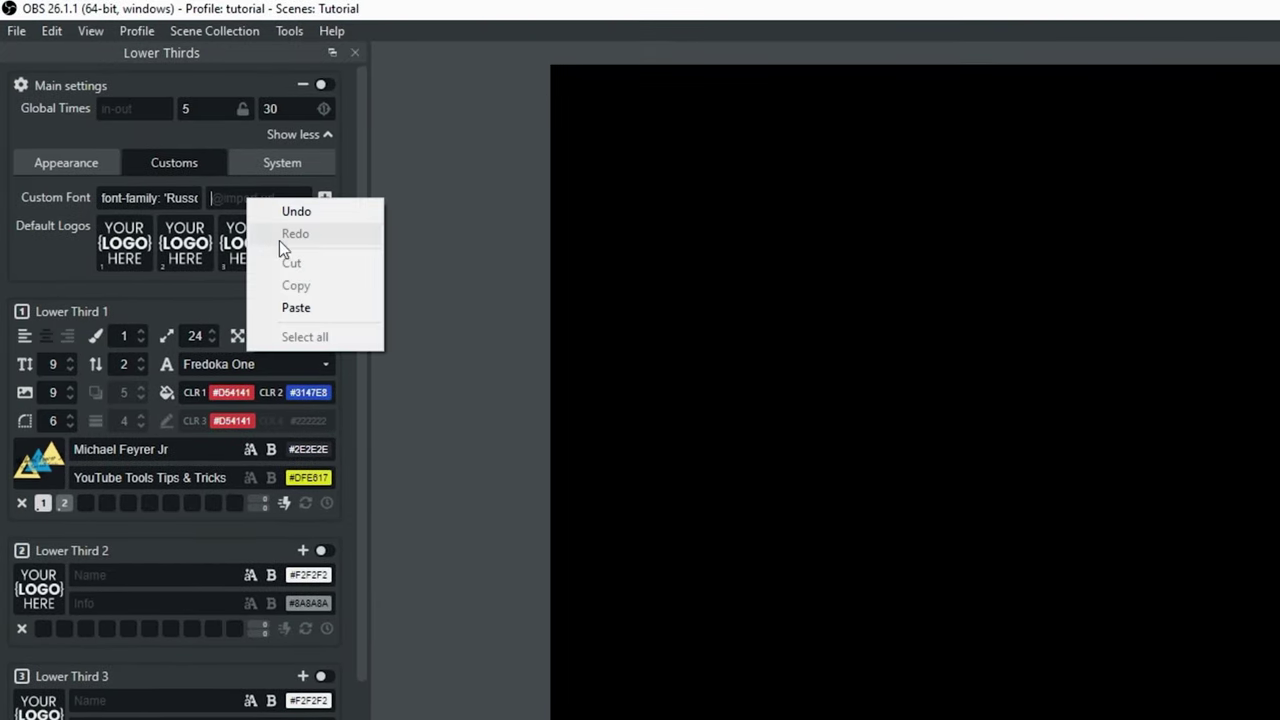
left_click(296, 309)
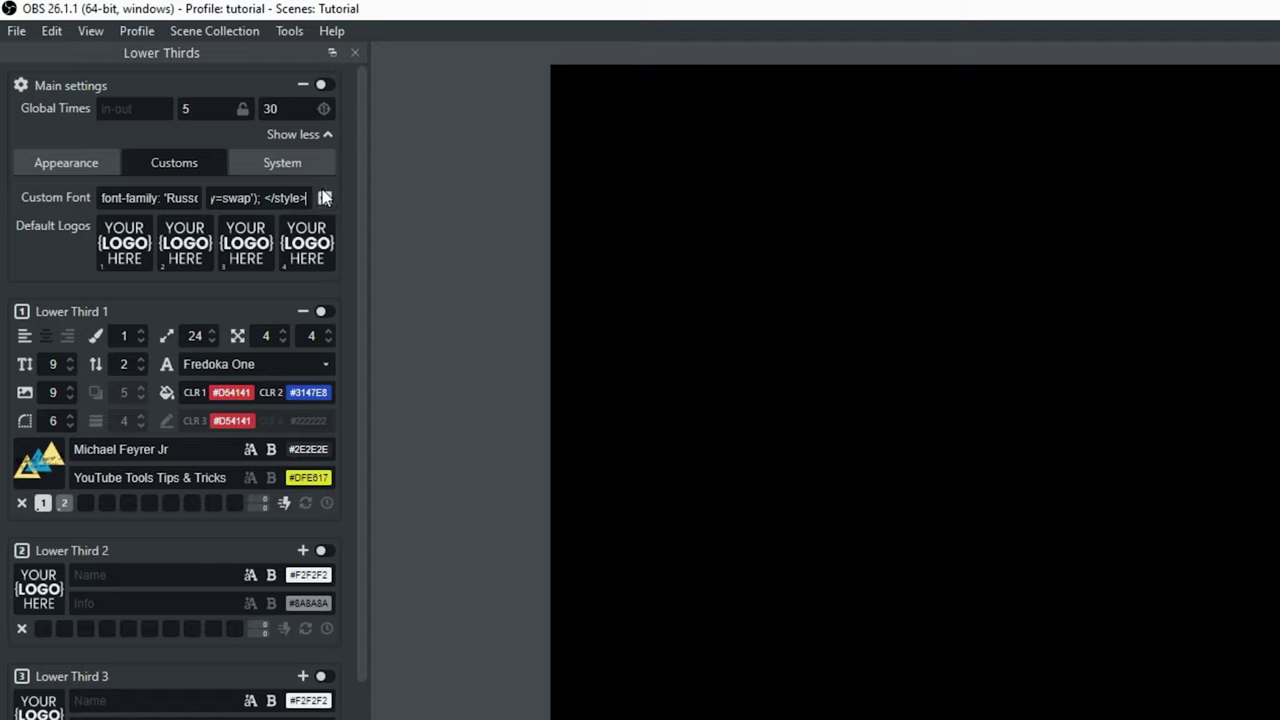
- Add the Russo One custom font in OBS, and clear the selected family on the Google Fonts page
left_click(324, 198)
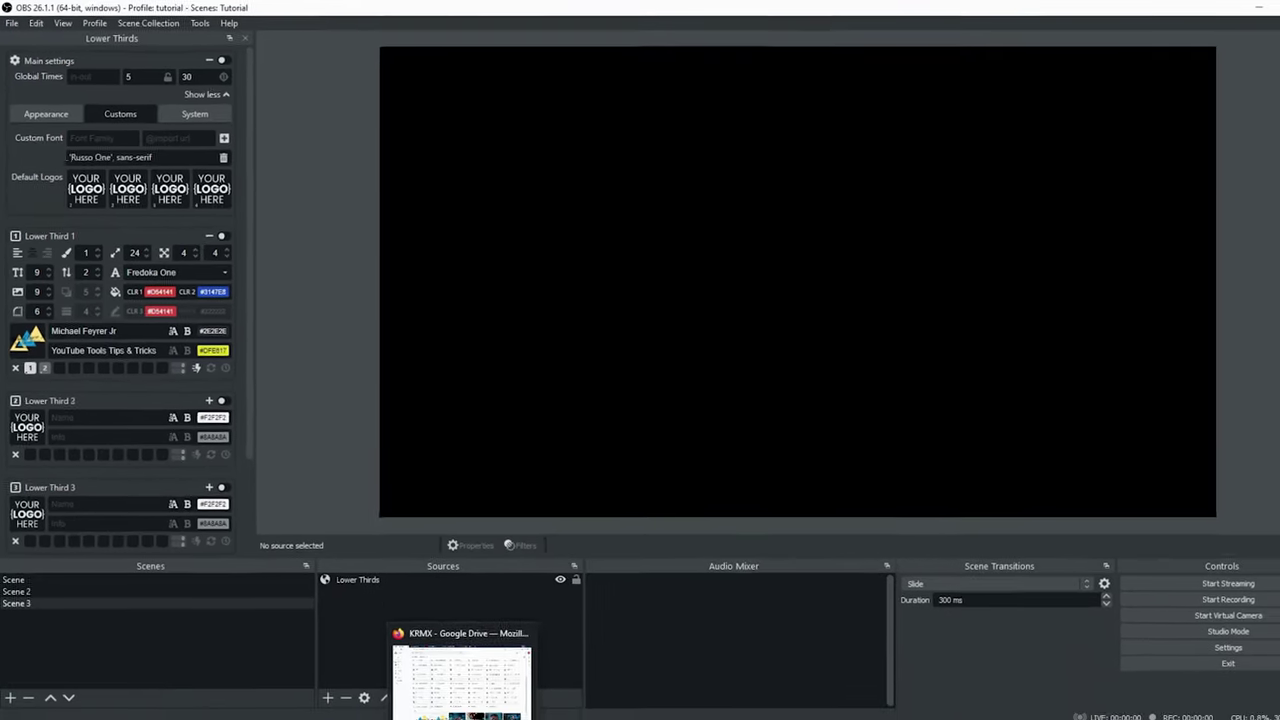
left_click(408, 707)
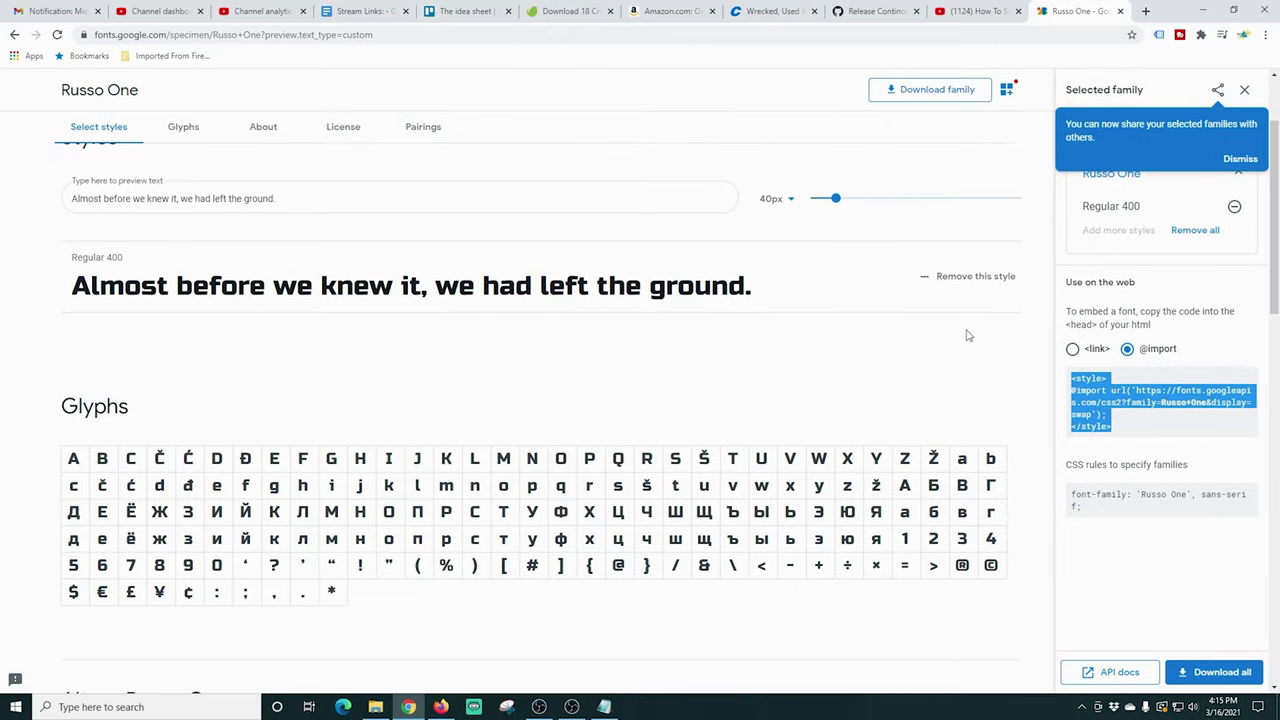
left_click(1240, 158)
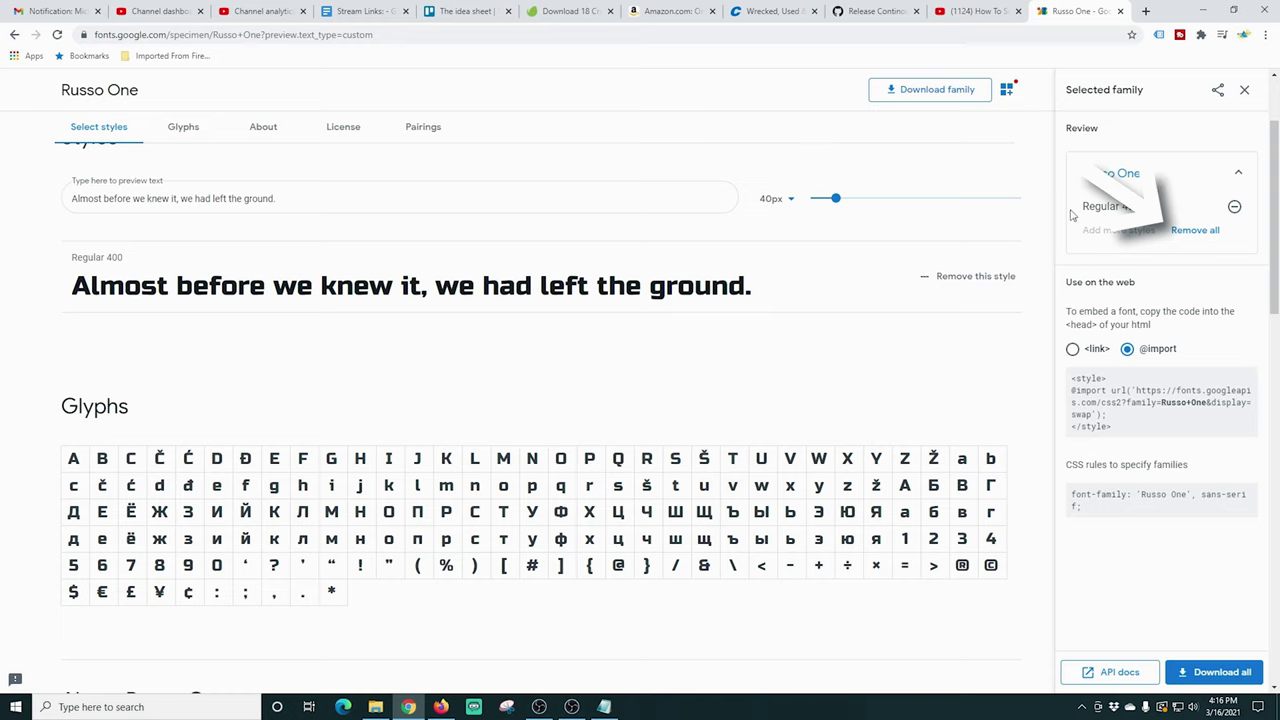
left_click(1195, 230)
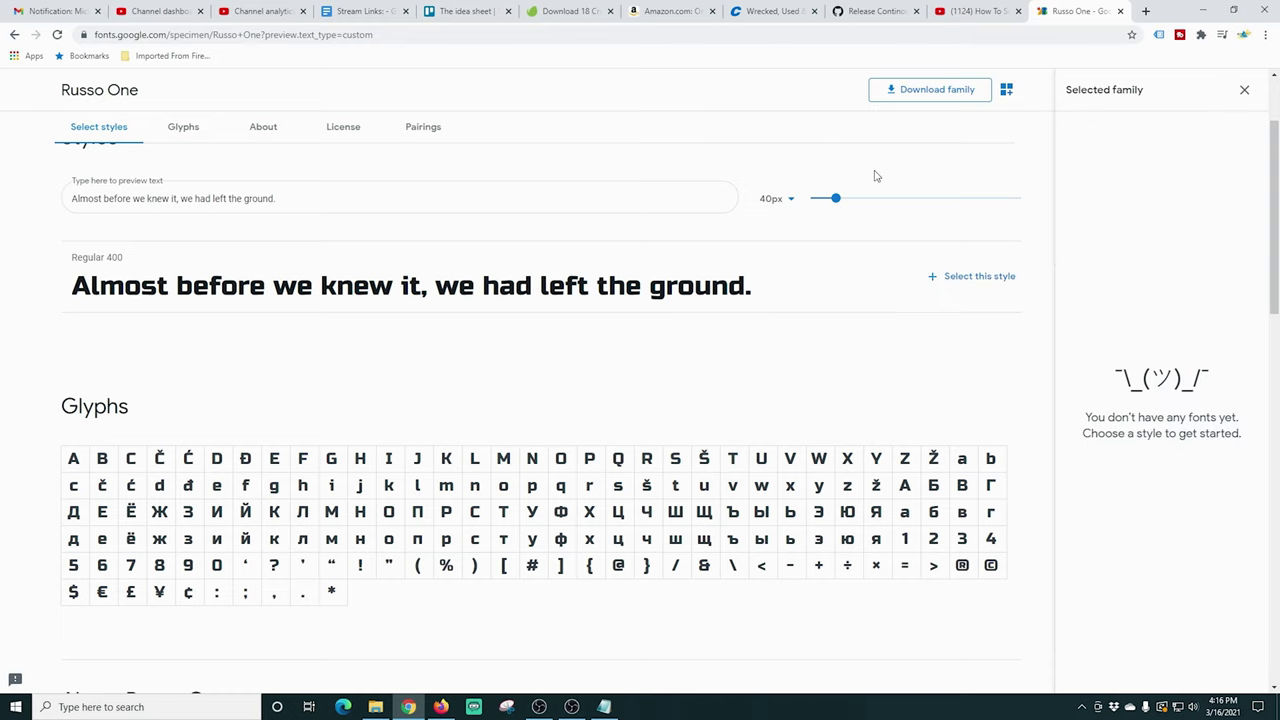
- Return to the full Google Fonts catalogue and filter the families to a thickness of 9
scroll(200, 180, "down", 2)
scroll(200, 178, "up", 3)
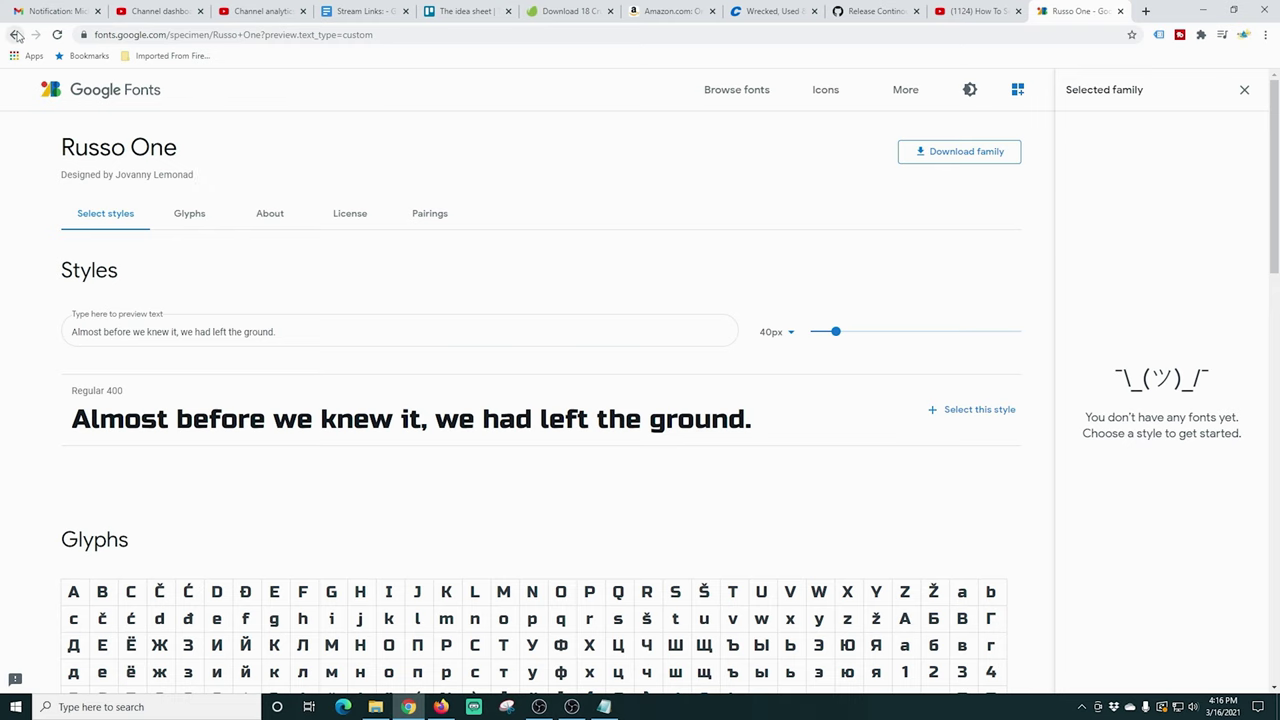
left_click(750, 92)
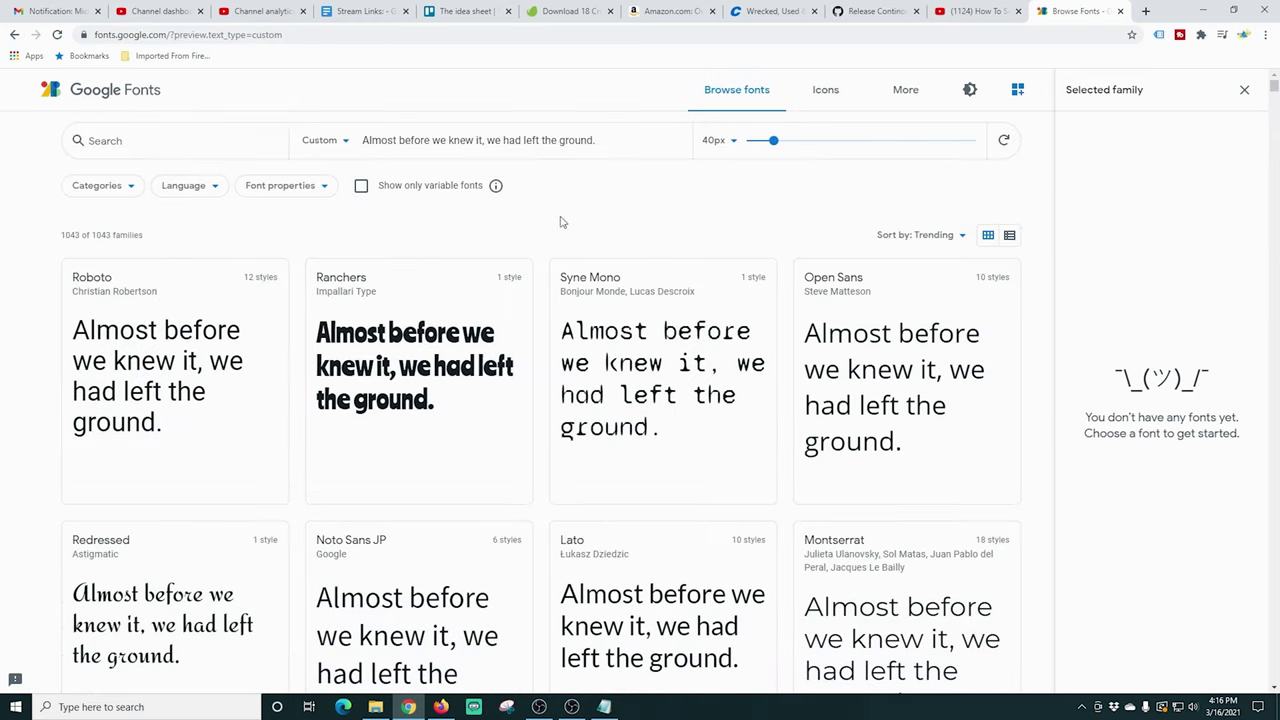
left_click(280, 197)
left_click(254, 281)
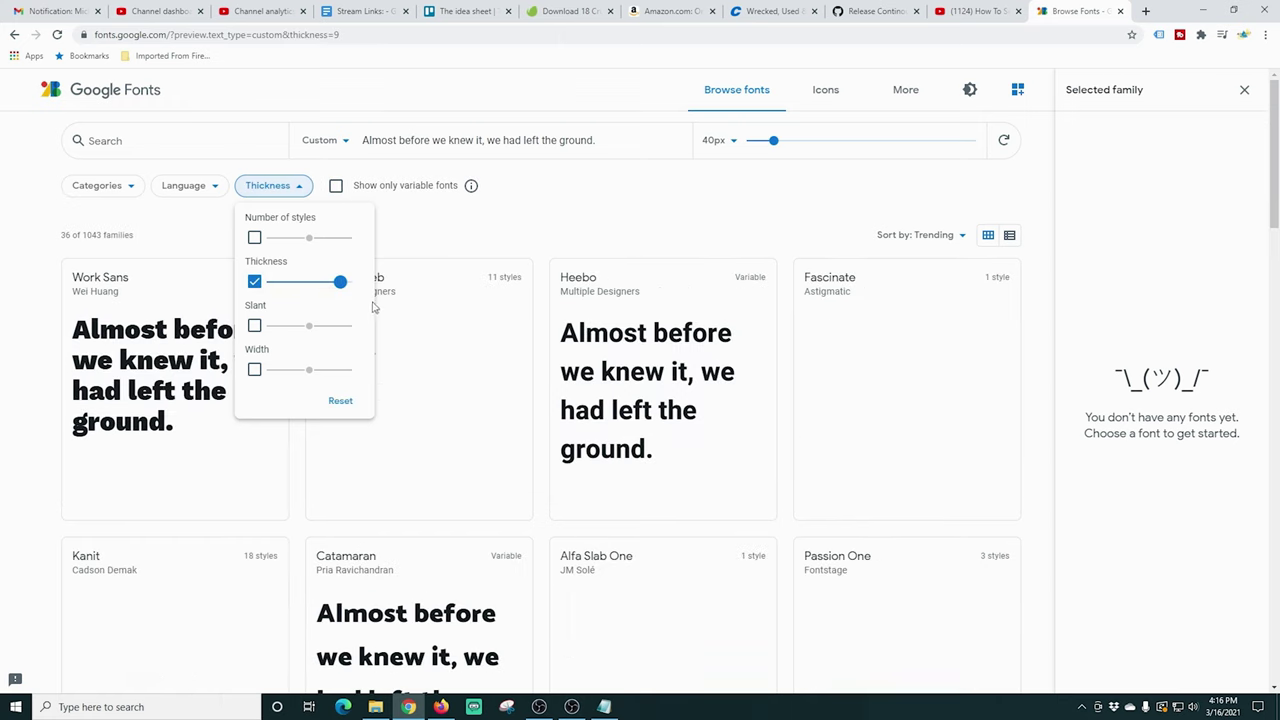
left_click(523, 247)
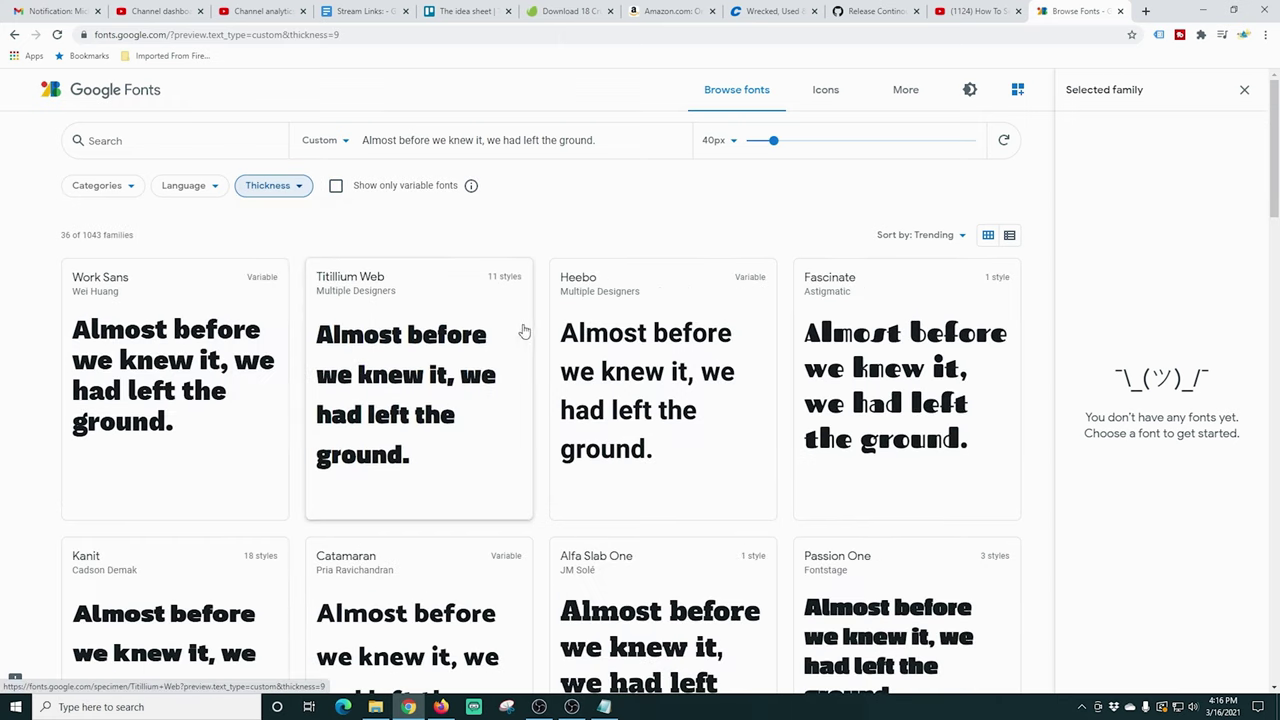
left_click(893, 386)
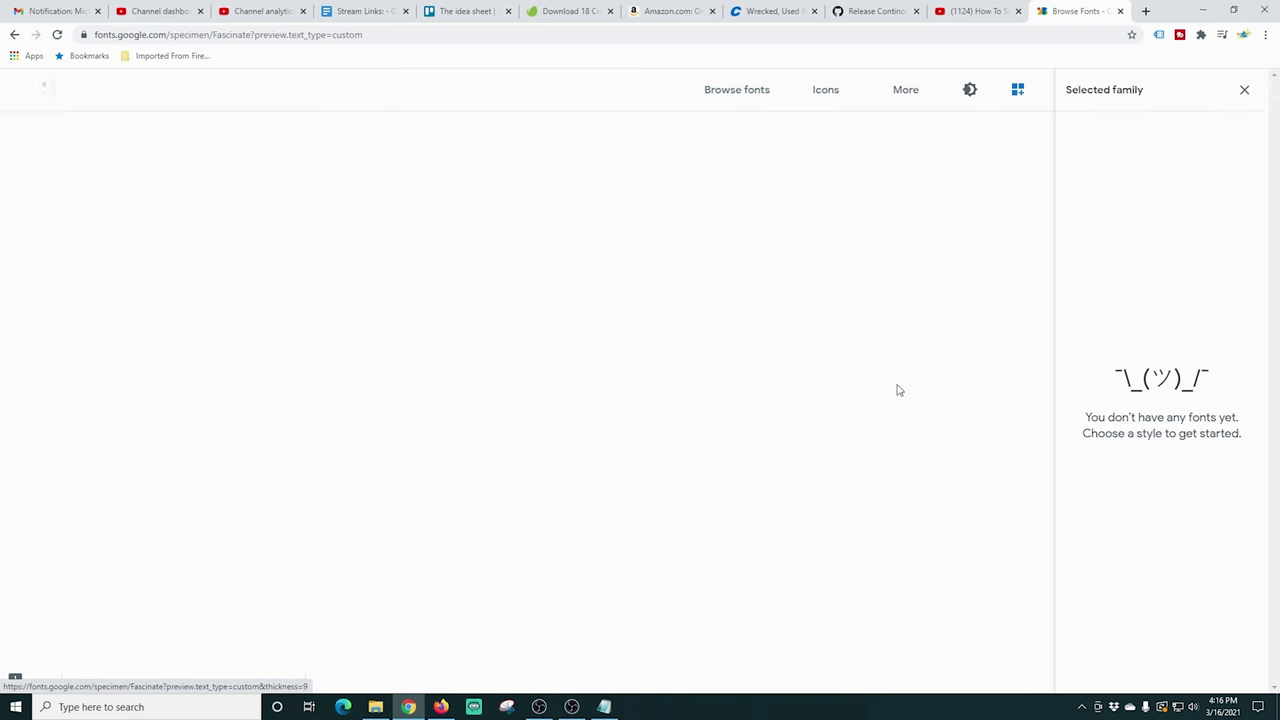
left_click(968, 414)
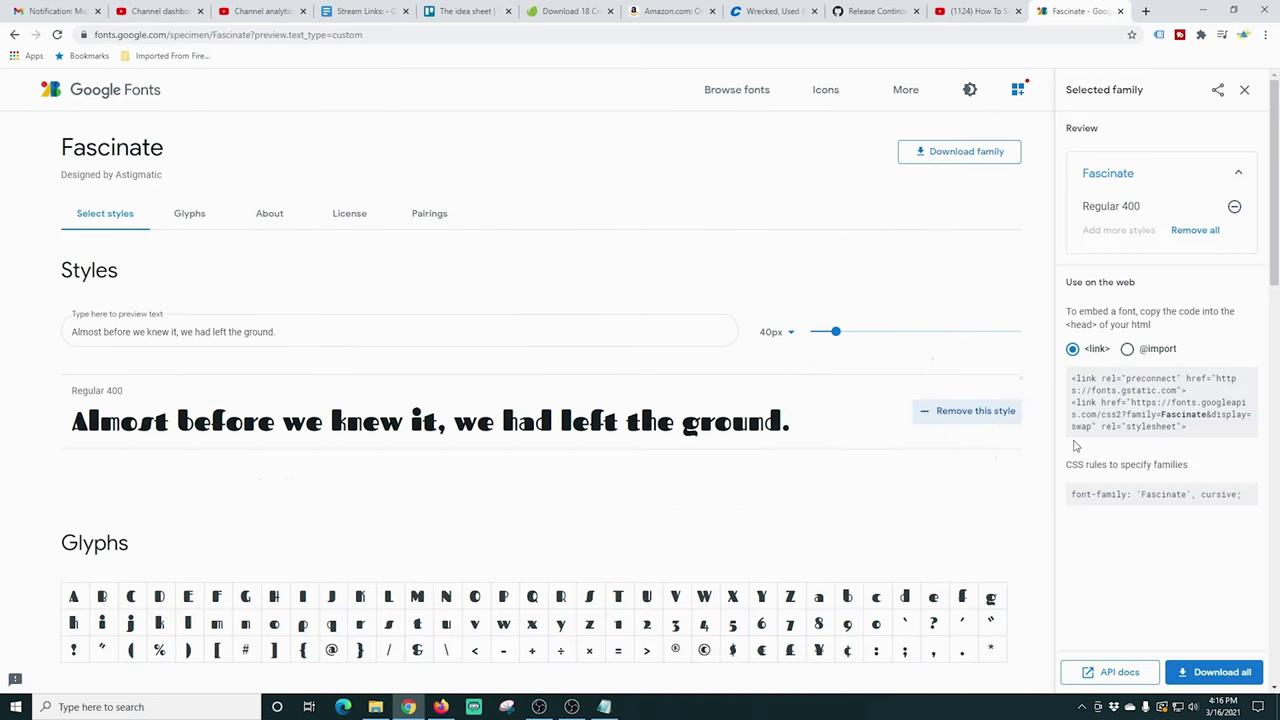
left_click(1128, 350)
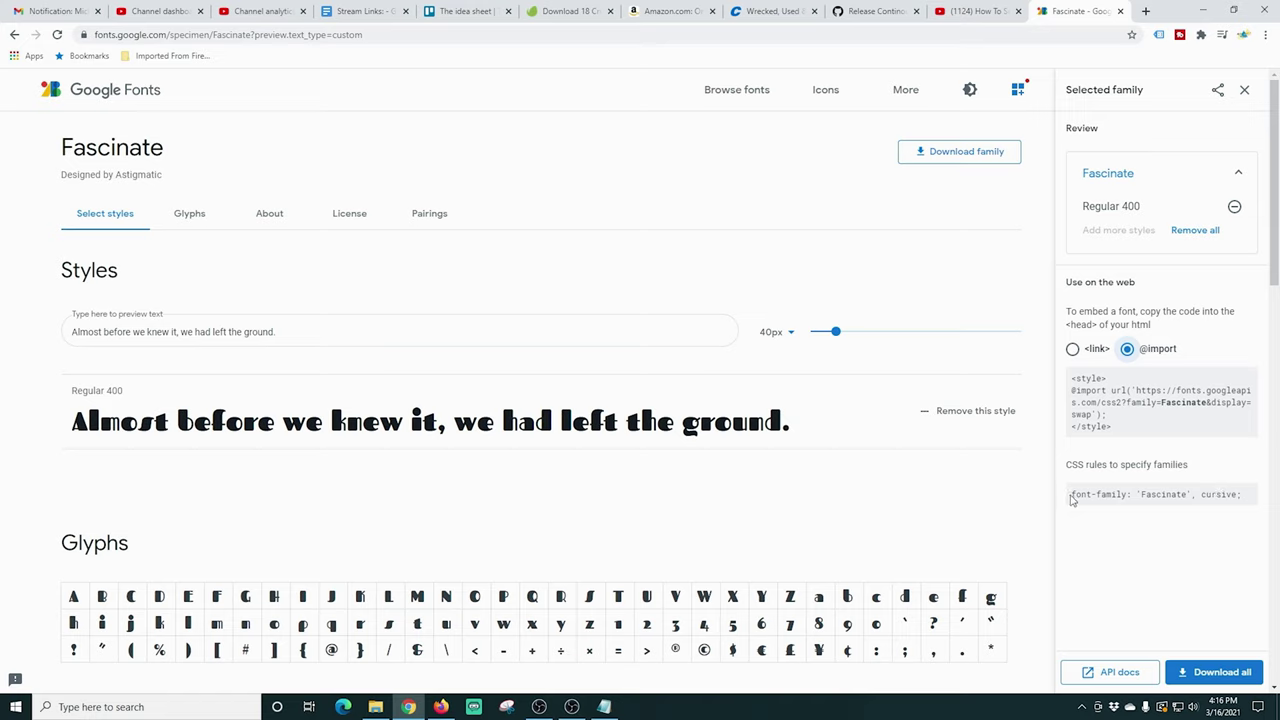
- Copy Fascinate's CSS font-family rule and paste it as the custom font's family in OBS
left_click(571, 706)
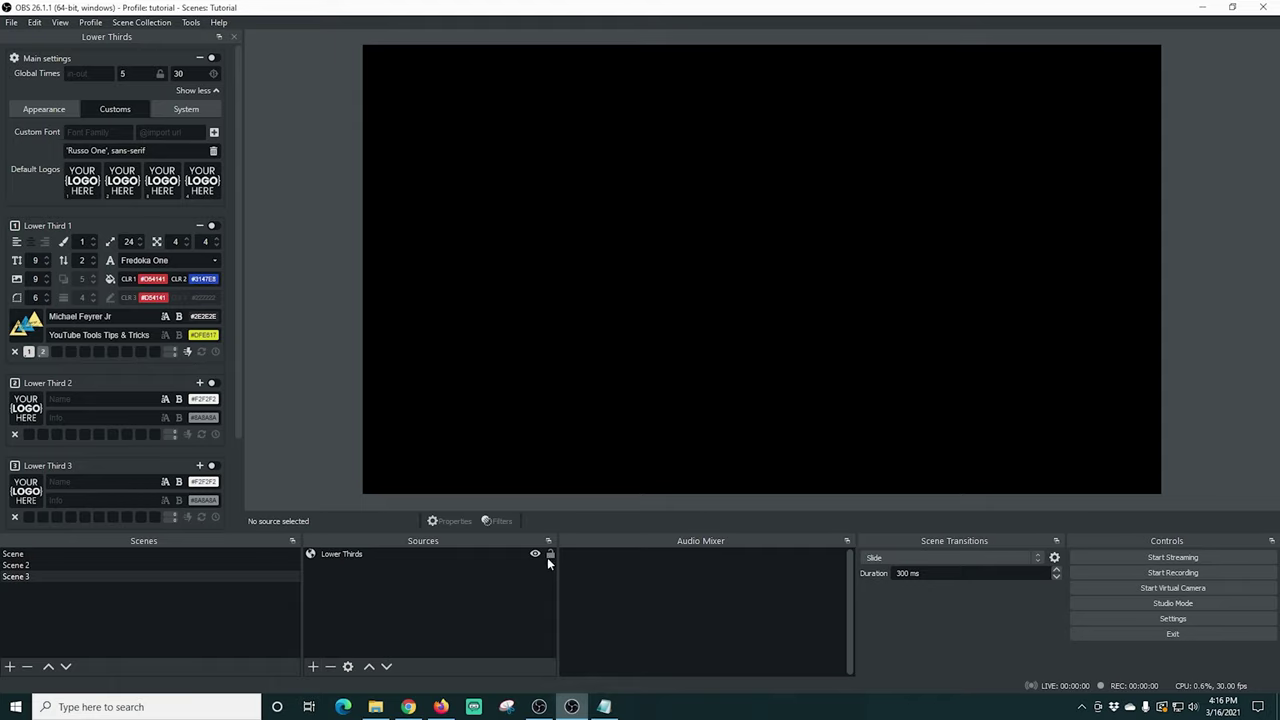
right_click(110, 131)
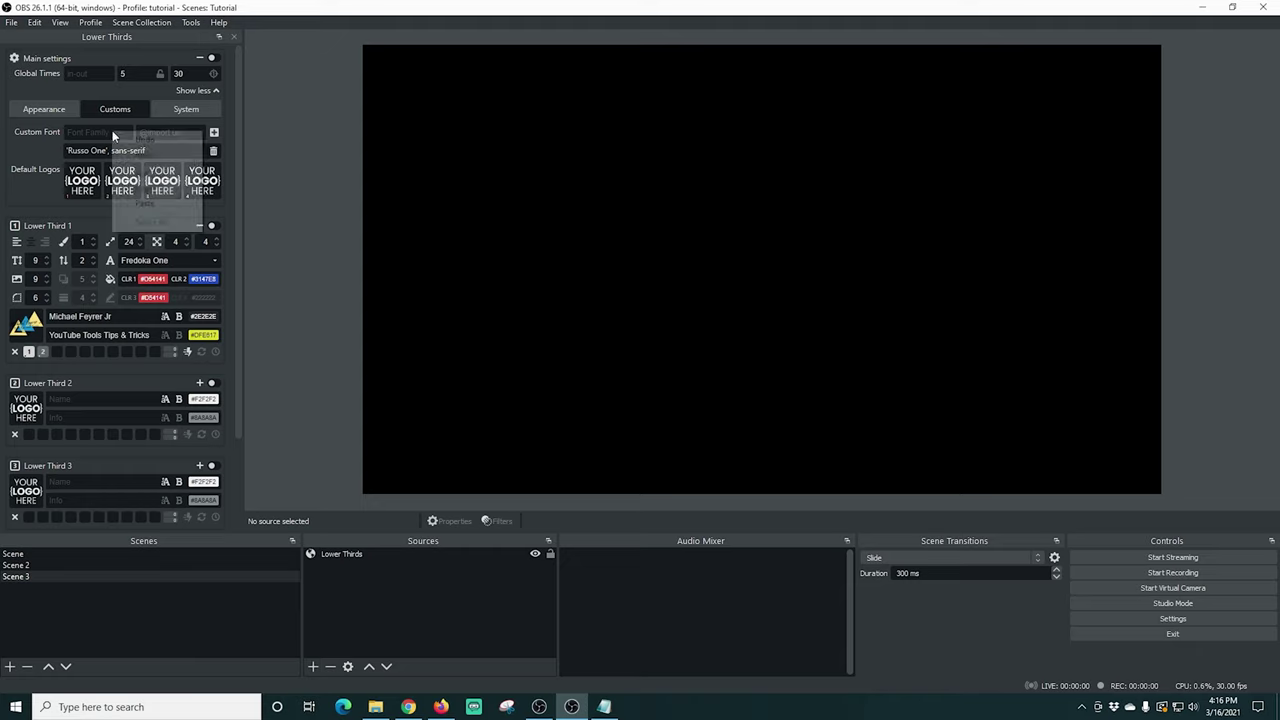
left_click(150, 200)
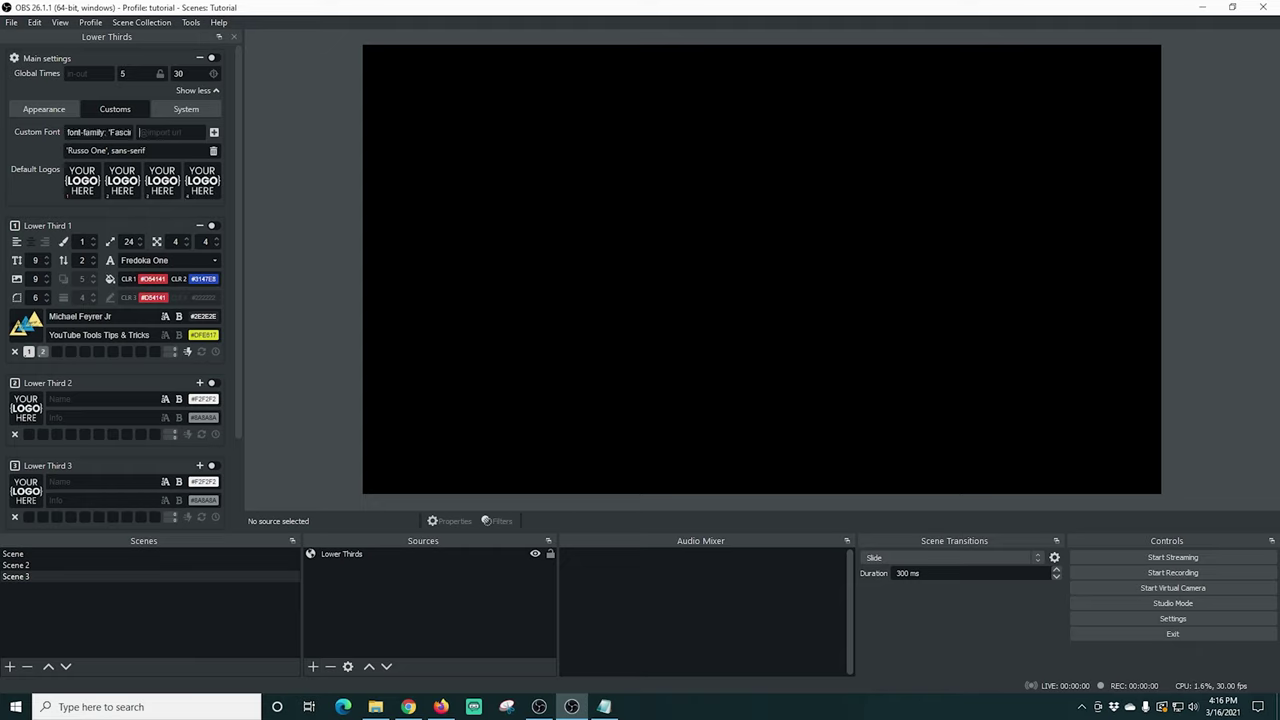
left_click(408, 706)
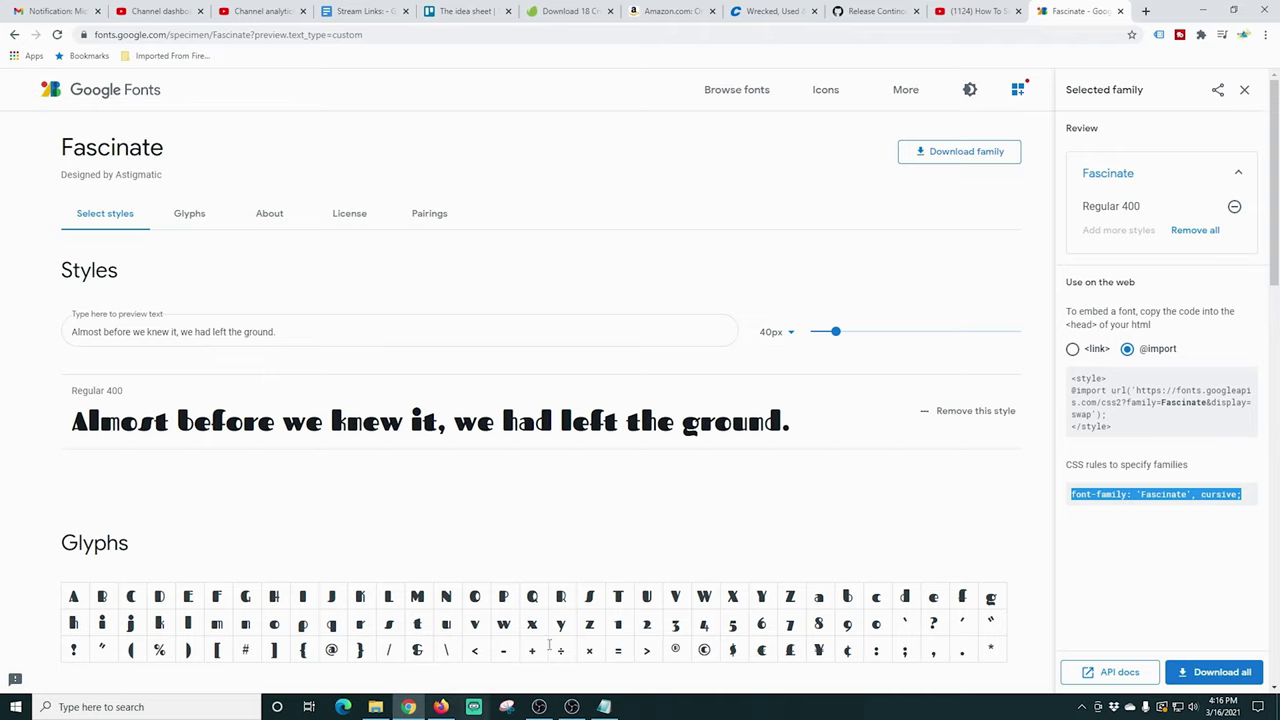
left_click(1122, 430)
left_click_drag(1108, 437, 1064, 385)
right_click(1120, 395)
left_click(1120, 402)
left_click(604, 706)
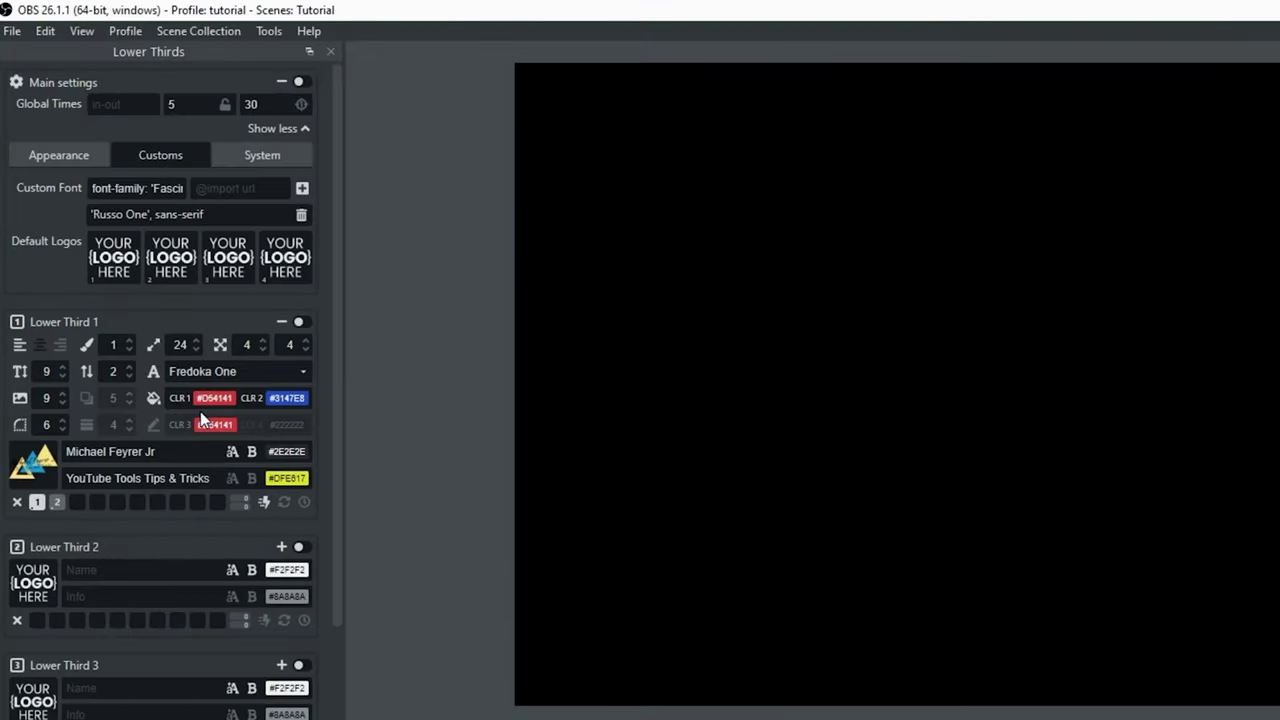
right_click(226, 190)
left_click(270, 291)
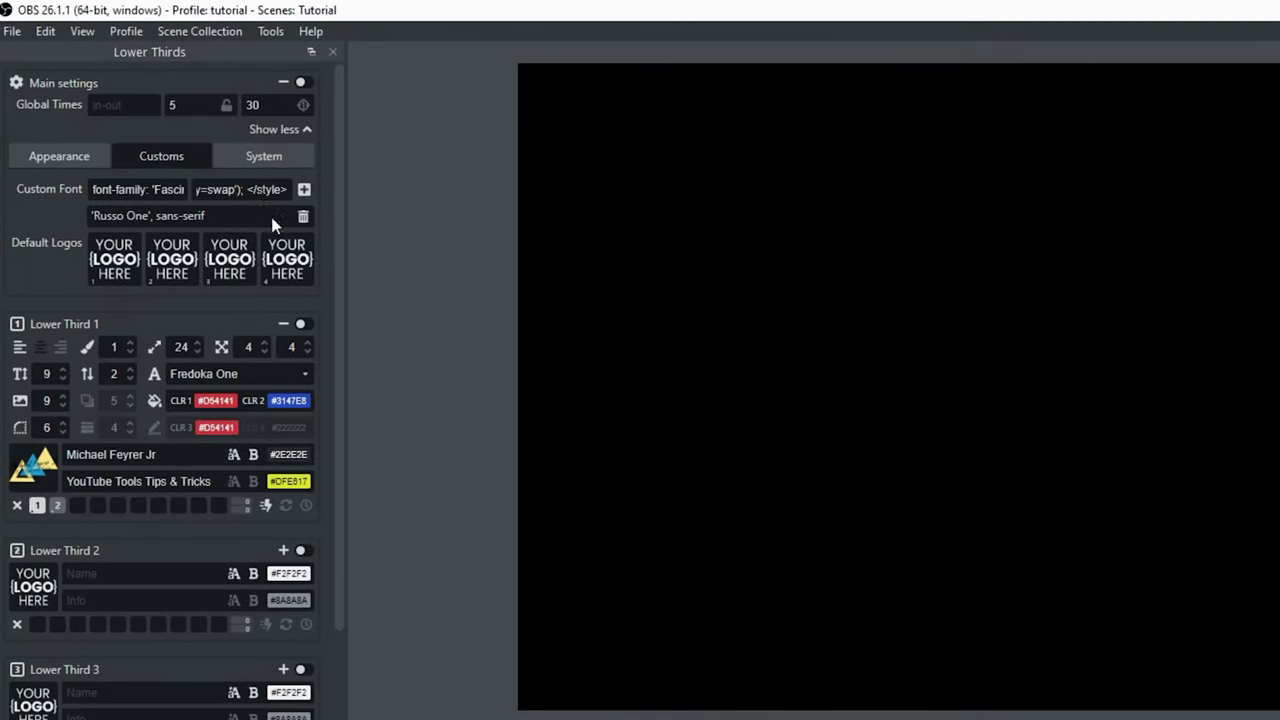
left_click(304, 190)
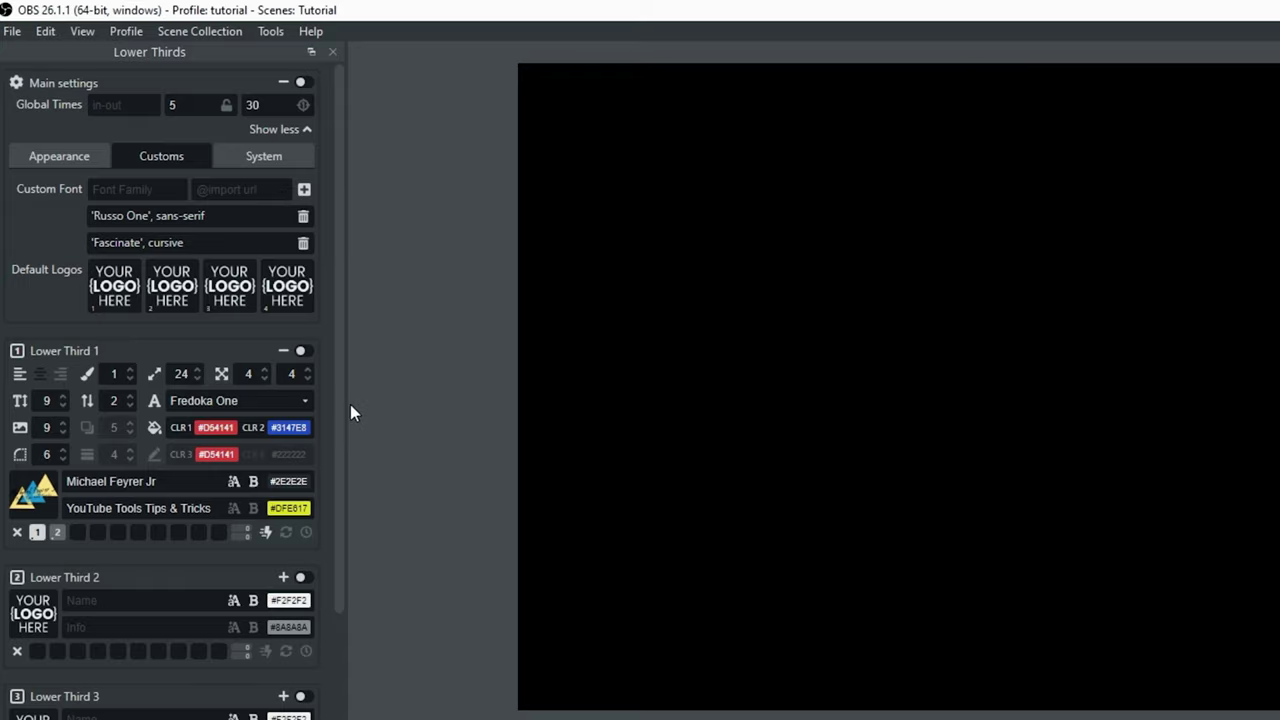
- Set Lower Third 1's font to Fascinate and turn on the main switch and Lower Third 1
left_click(306, 401)
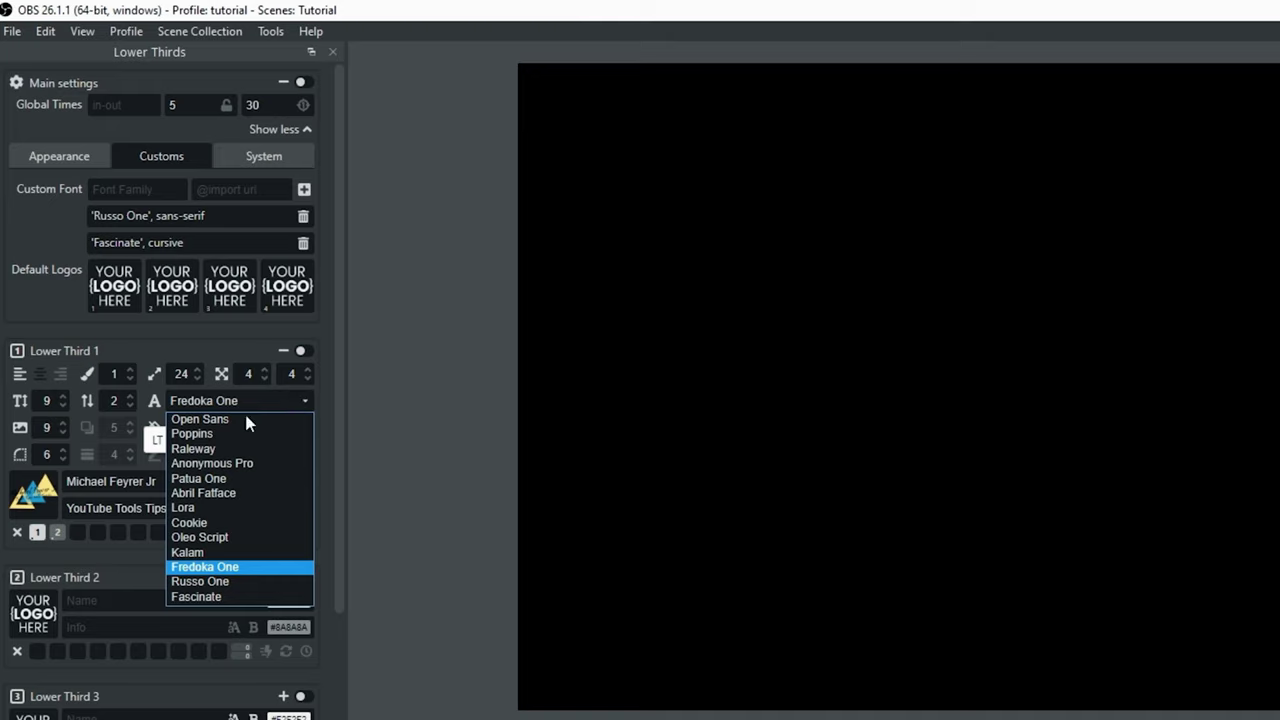
left_click(227, 595)
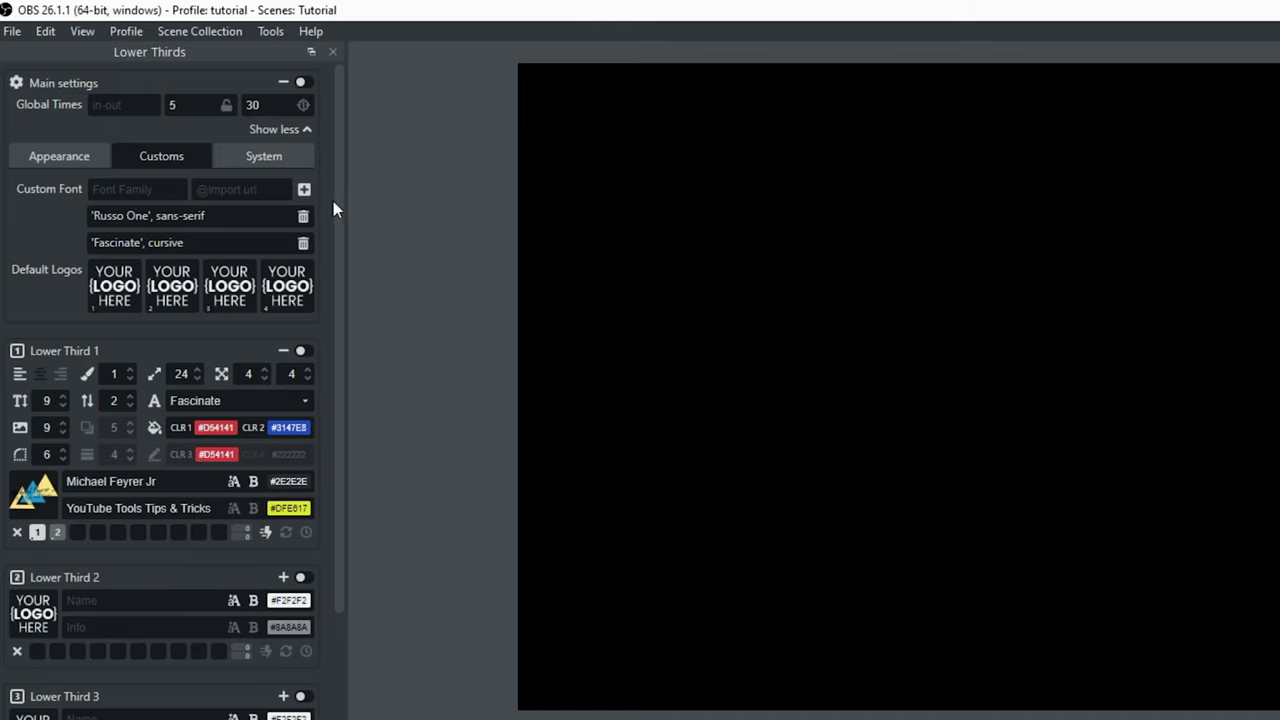
left_click(302, 84)
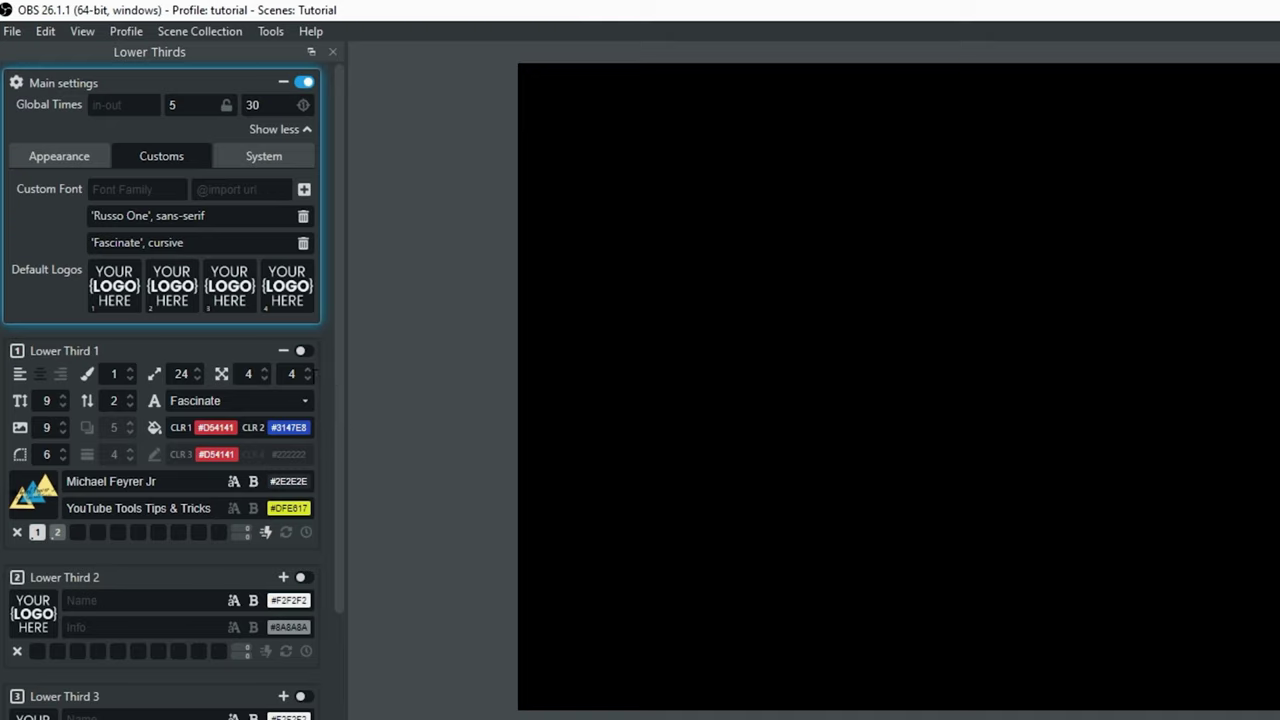
left_click(303, 352)
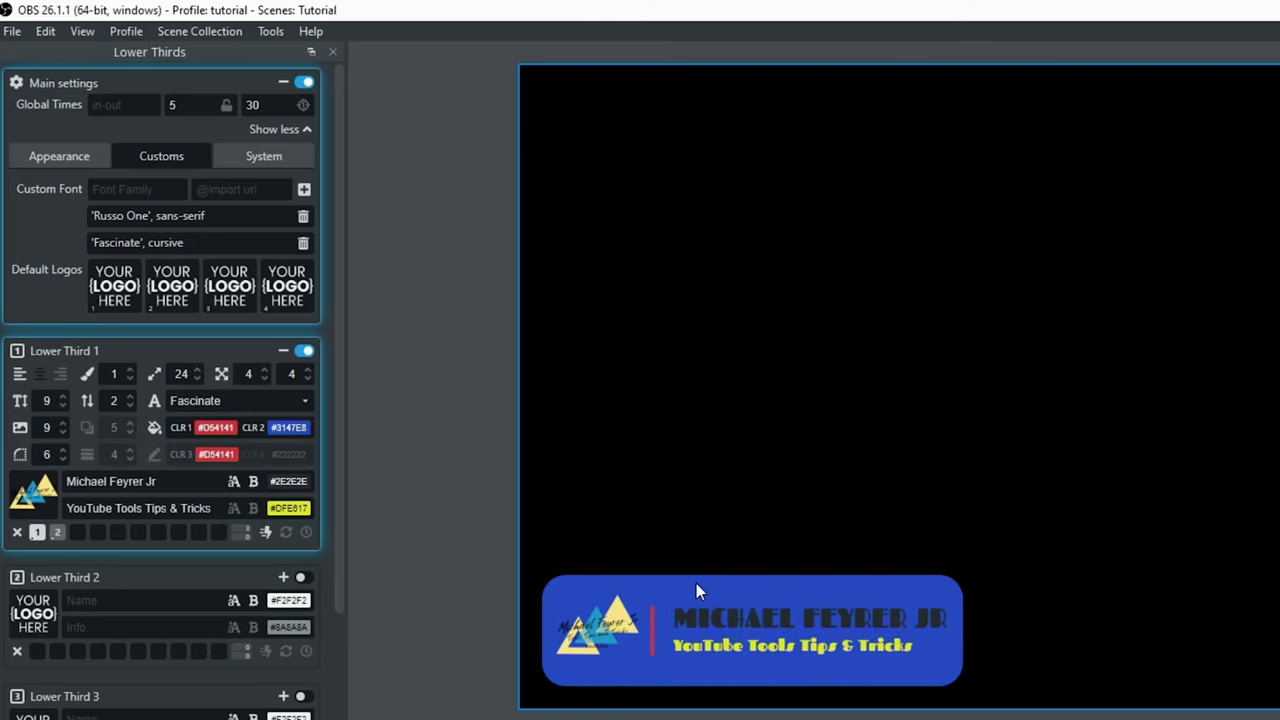
- Try Russo One as Lower Third 1's font, and set the font to Fredoka One
left_click(306, 401)
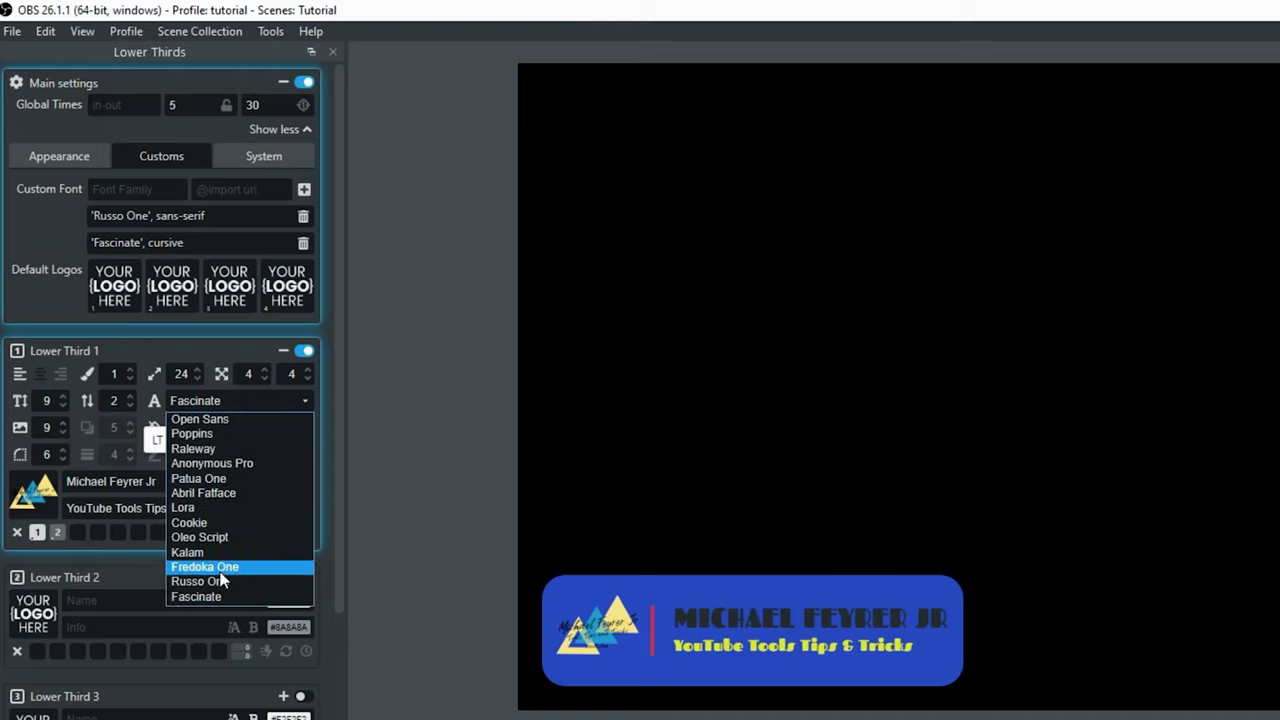
left_click(226, 581)
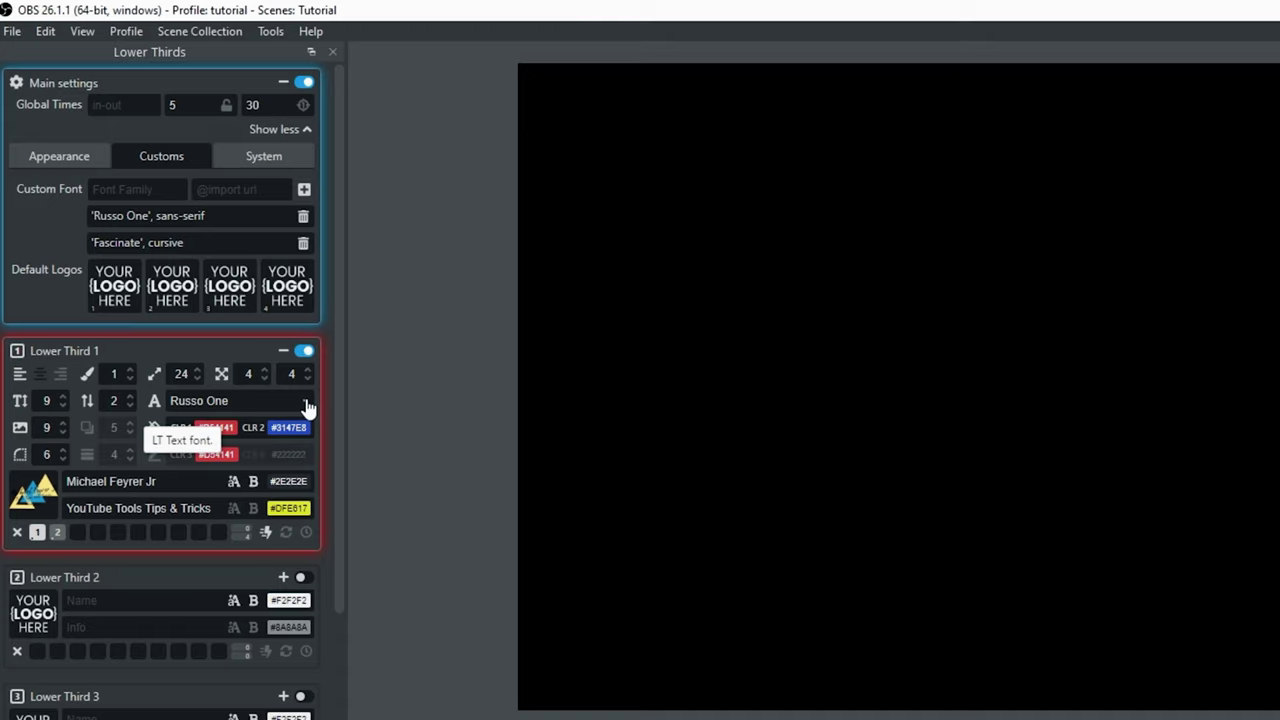
scroll(308, 408, "down", 1)
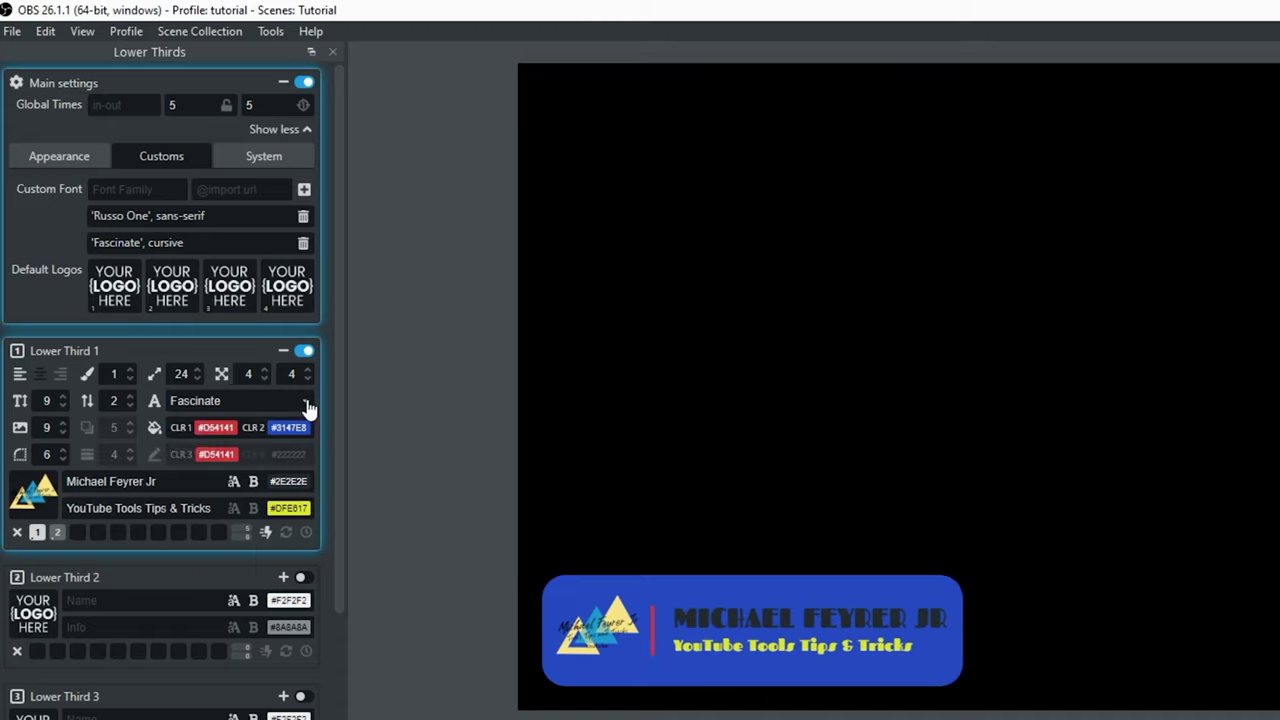
left_click(306, 401)
left_click(238, 566)
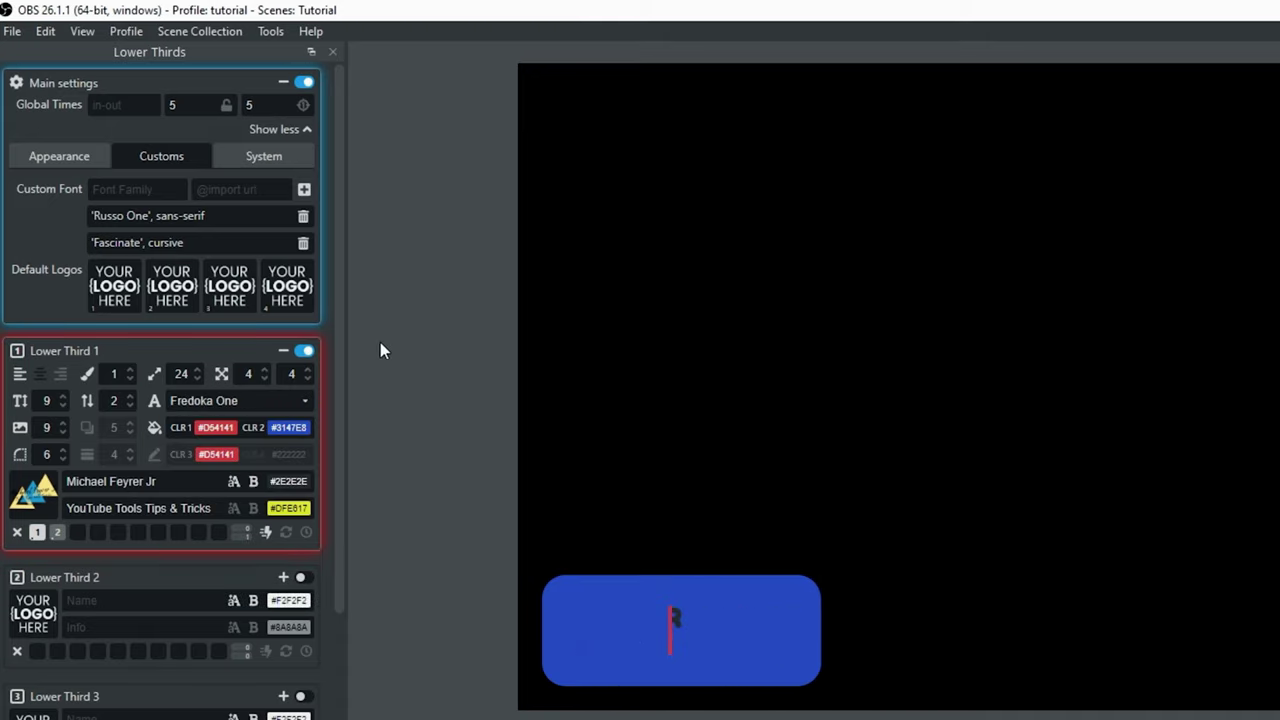
- Delete the Russo One and Fascinate entries from the custom fonts
left_click(302, 216)
left_click(302, 218)
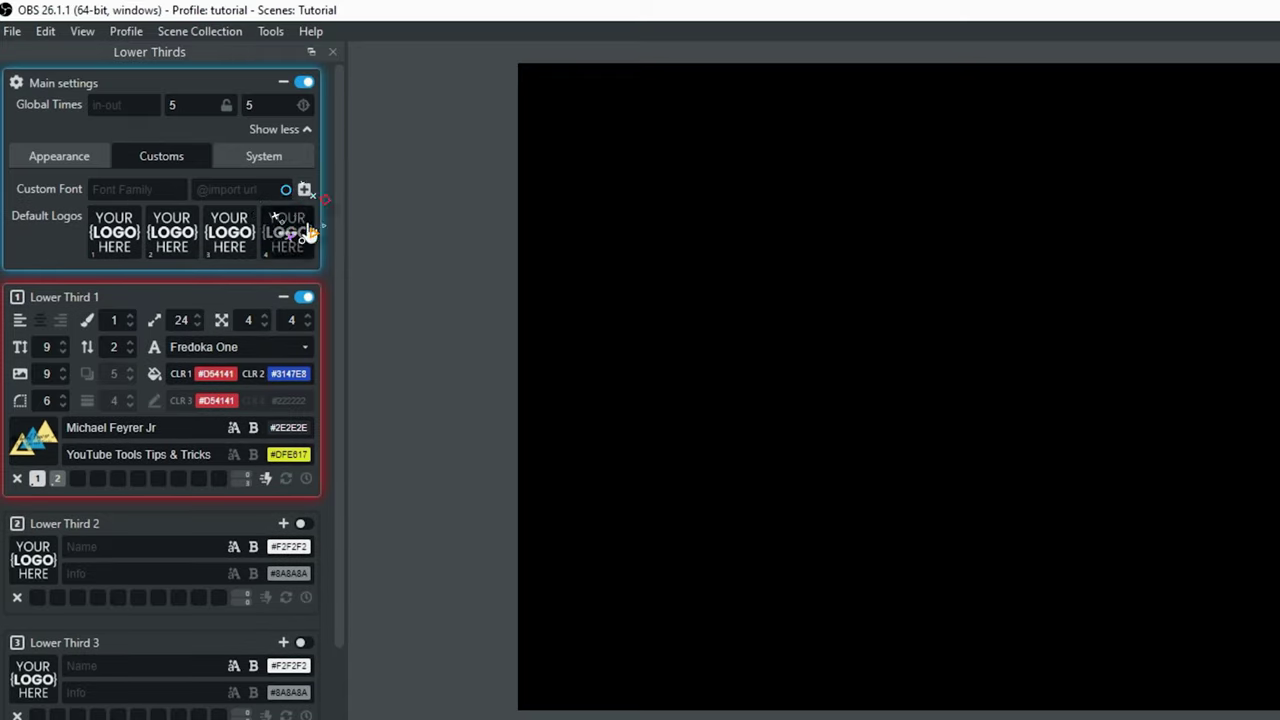
left_click(303, 131)
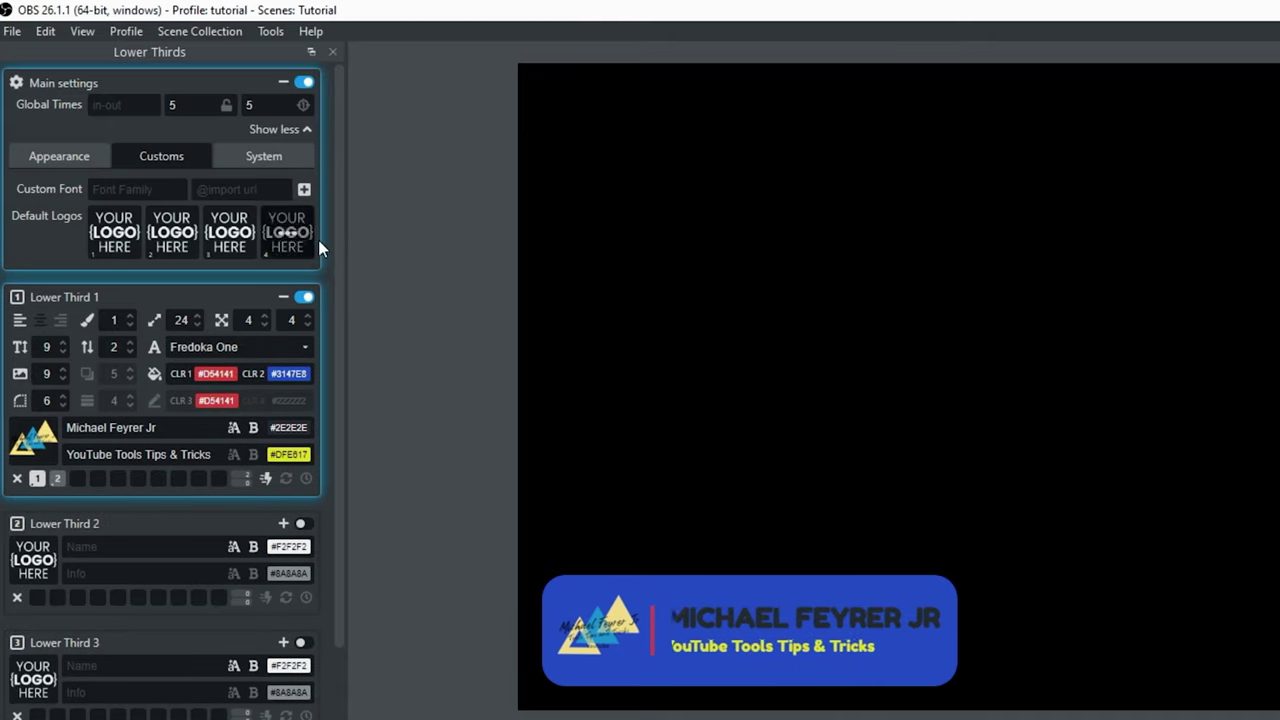
- Open the main settings' Appearance options and view the available themes
left_click(57, 160)
left_click(110, 193)
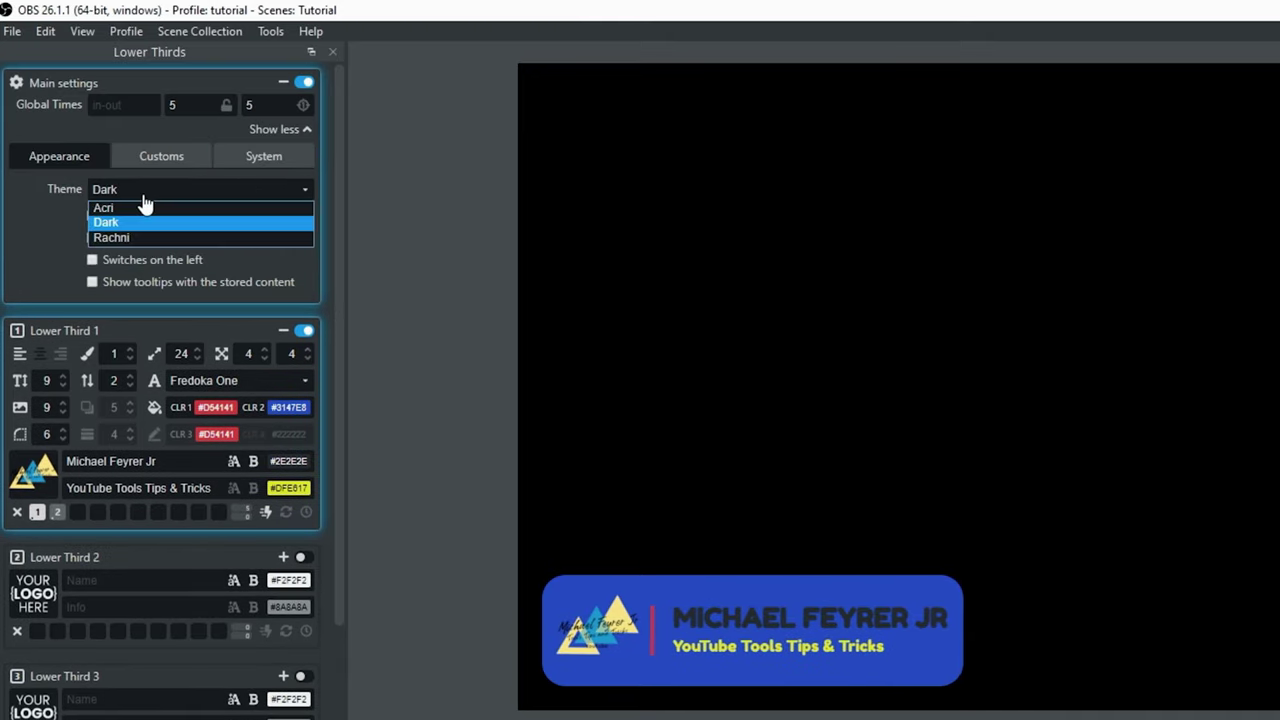
left_click(45, 230)
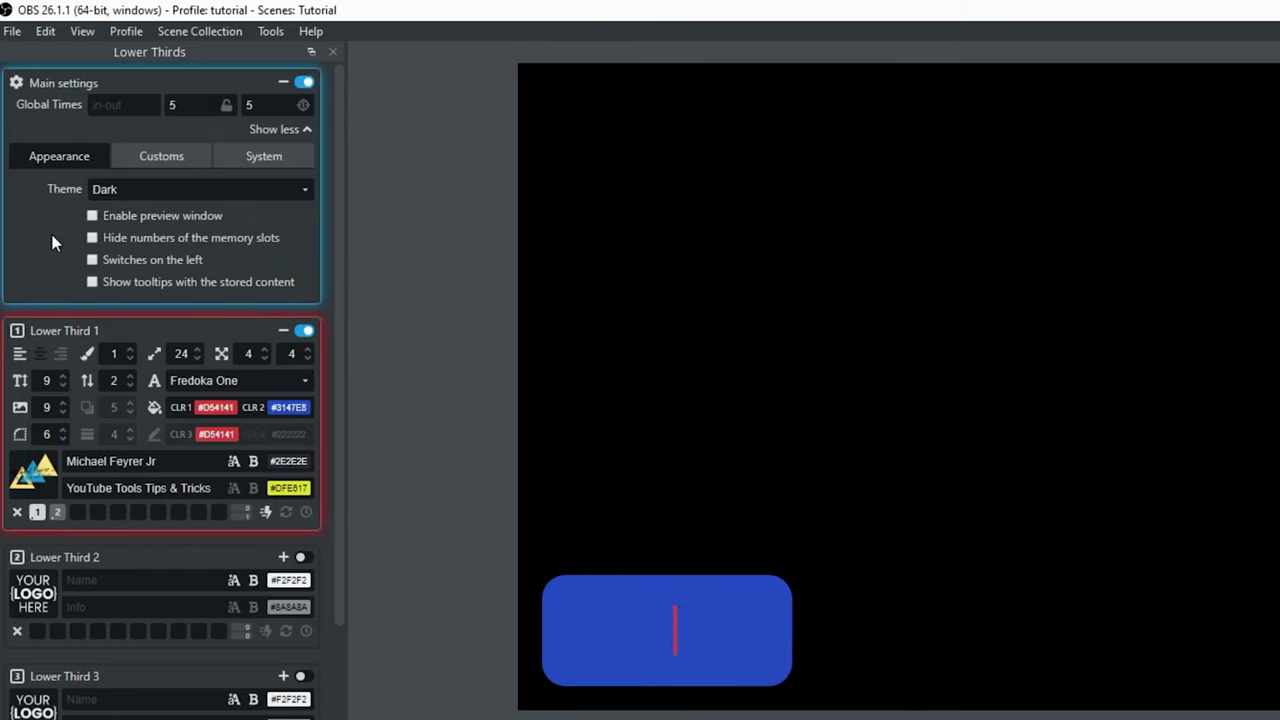
- Try the preview window option by expanding the preview below the lower thirds, and disable the option again
left_click_drag(340, 590, 359, 719)
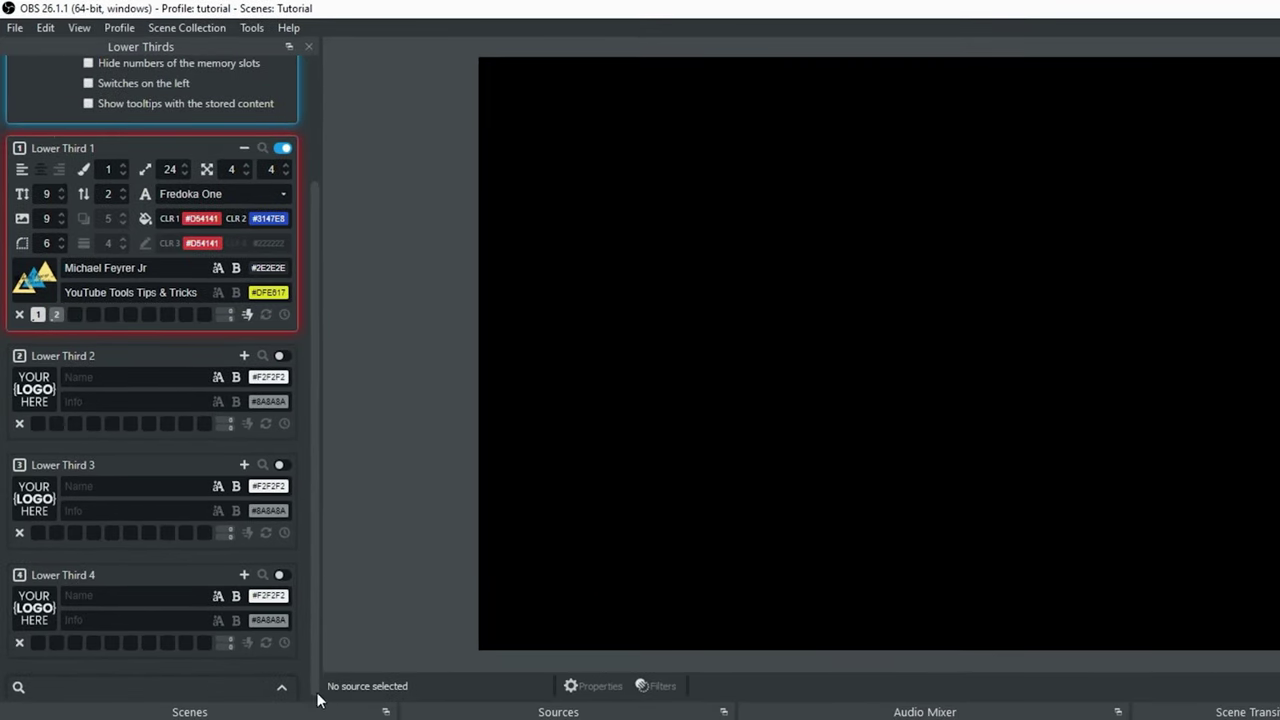
left_click(281, 687)
left_click_drag(315, 540, 316, 580)
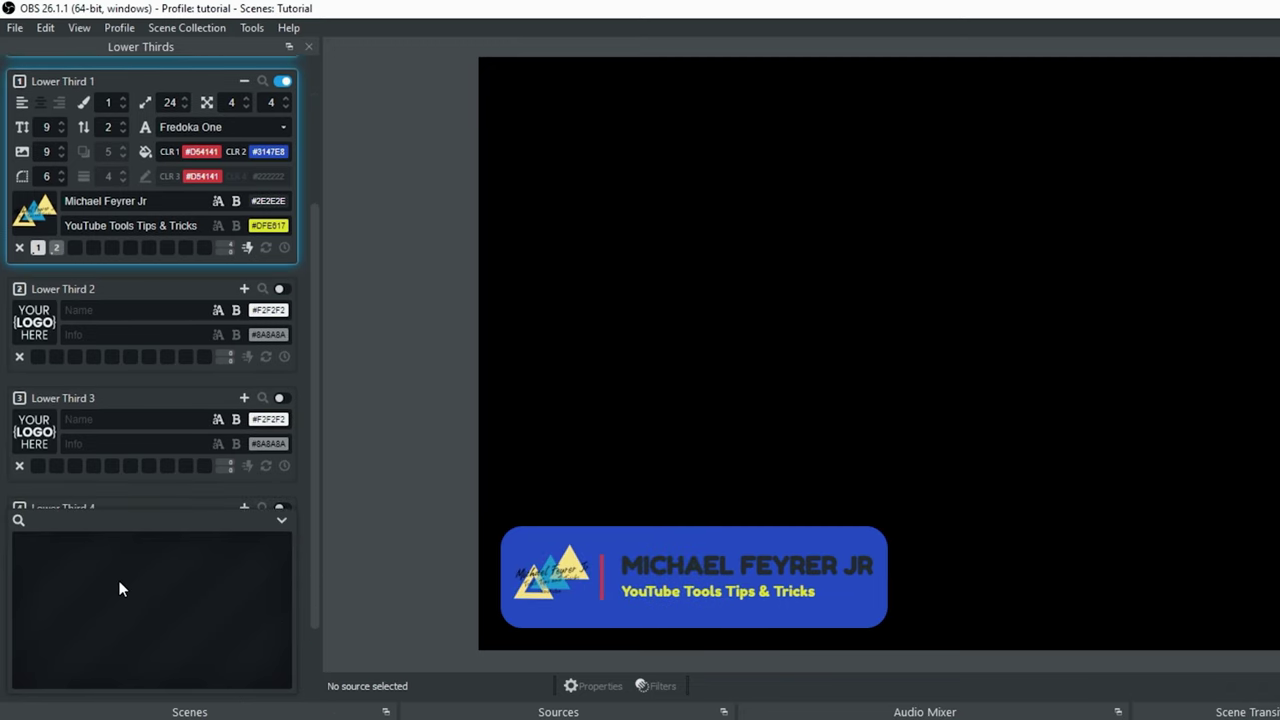
scroll(300, 580, "up", 5)
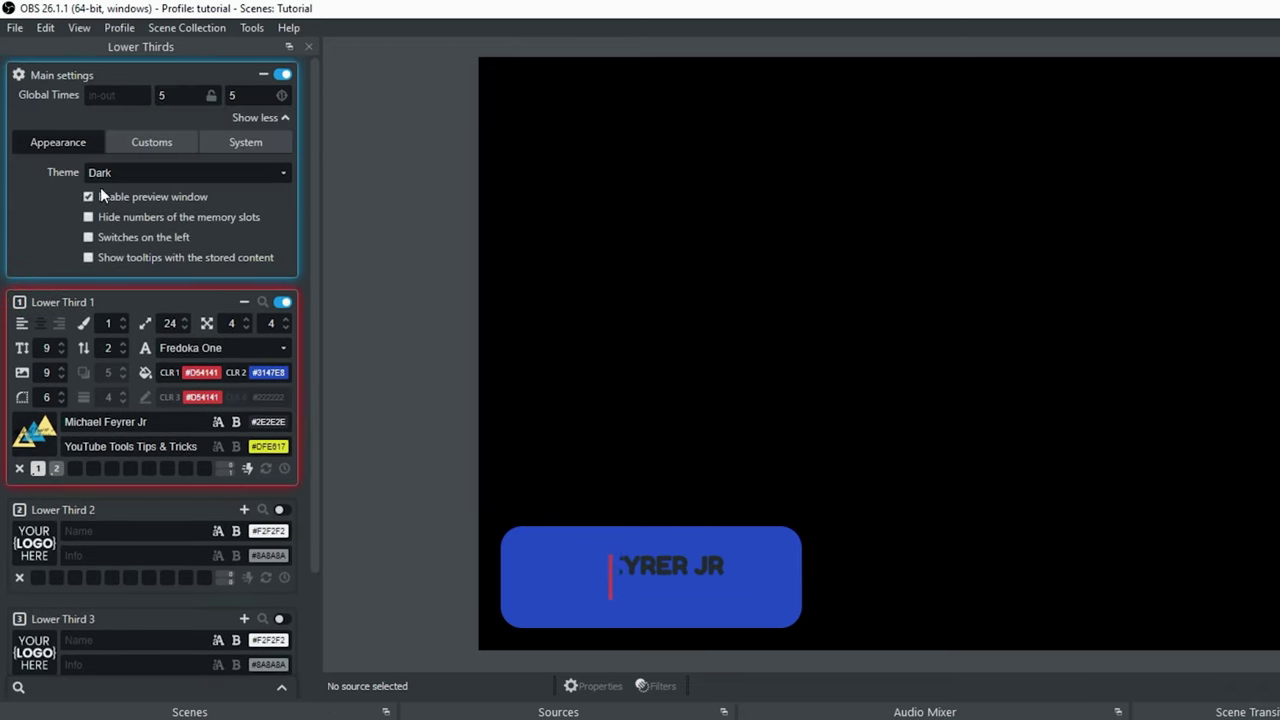
left_click(88, 197)
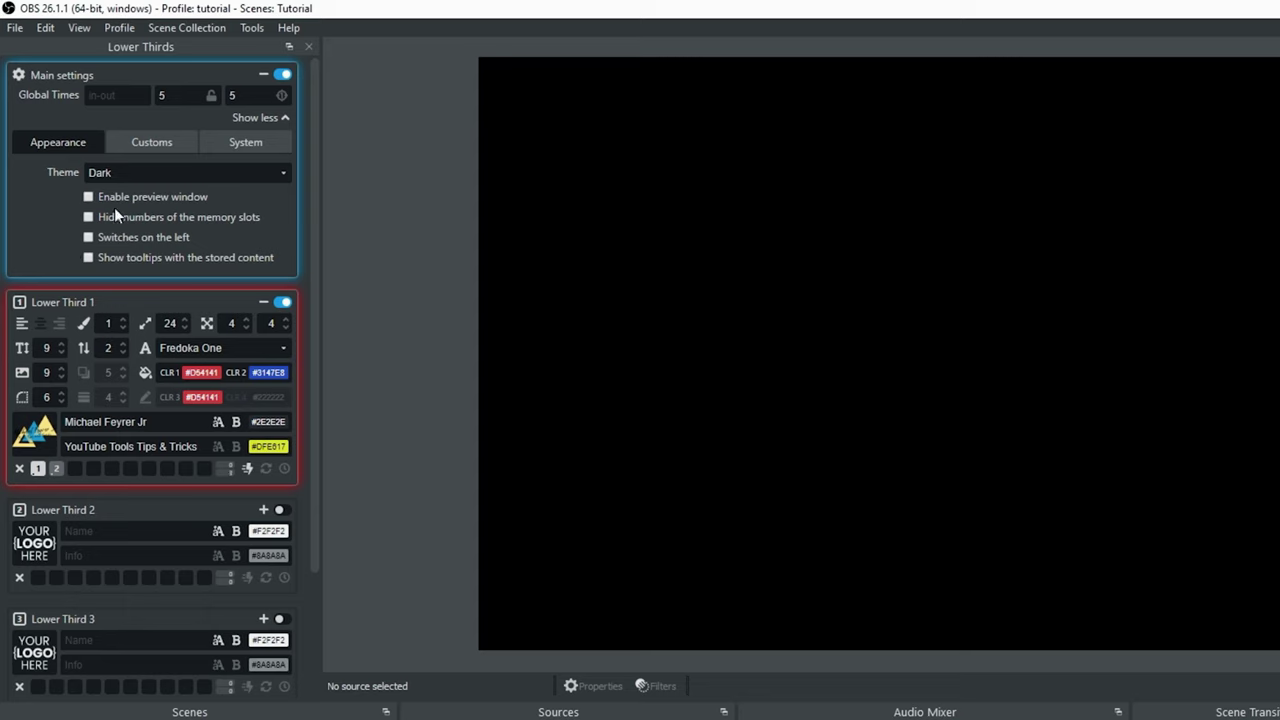
- Enable the option that hides the numbers of the memory slots
left_click(88, 217)
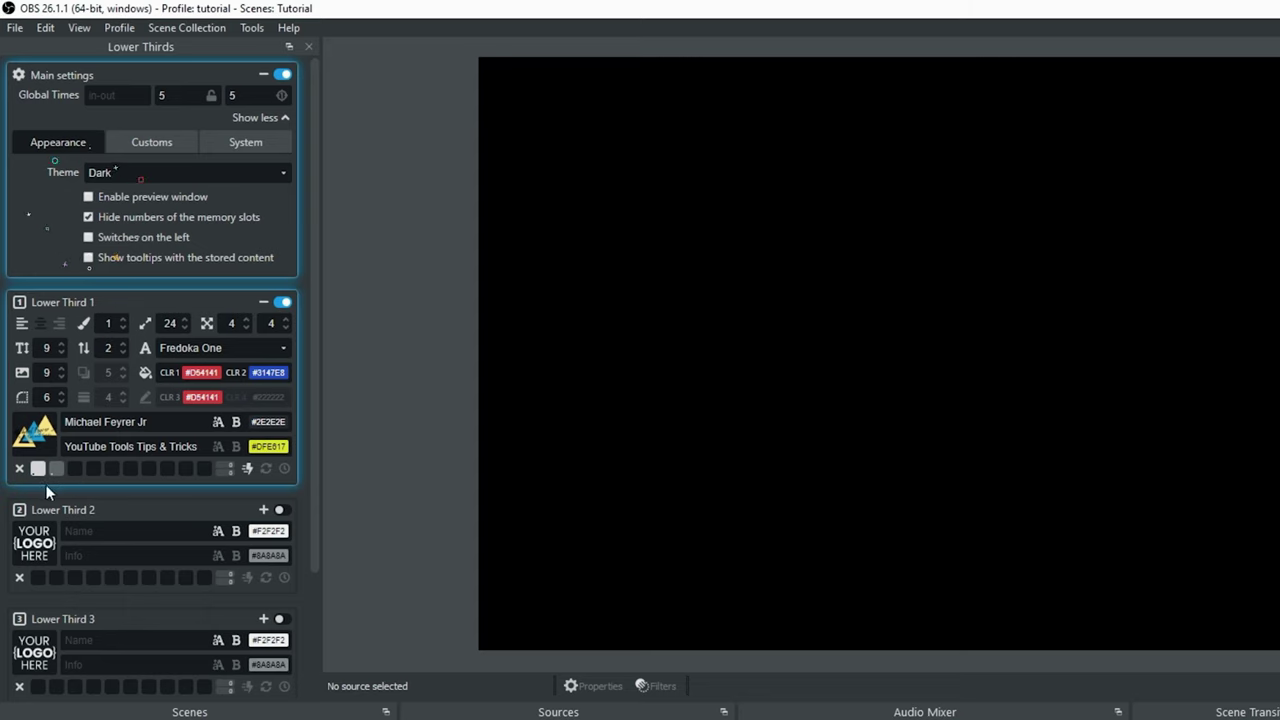
- Show the memory slot numbers again and try the tooltips with stored content on slots 1 and 2, disabling the tooltips again
left_click(88, 217)
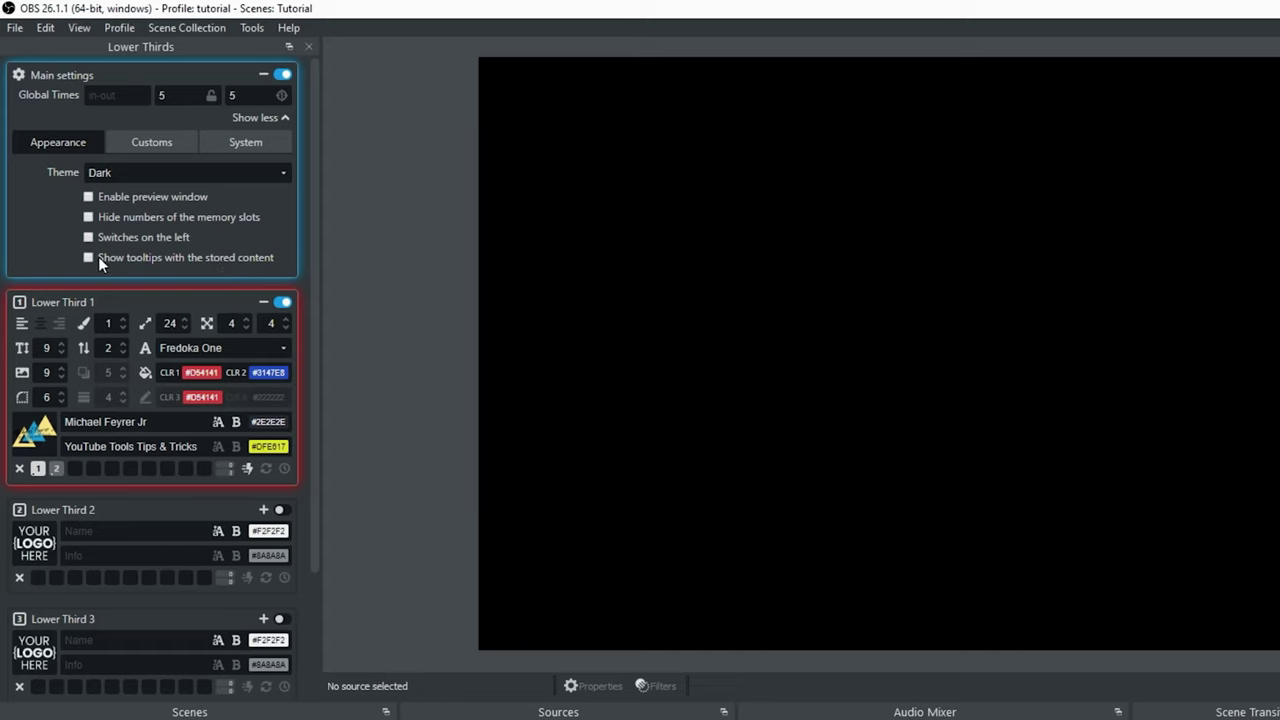
left_click(88, 257)
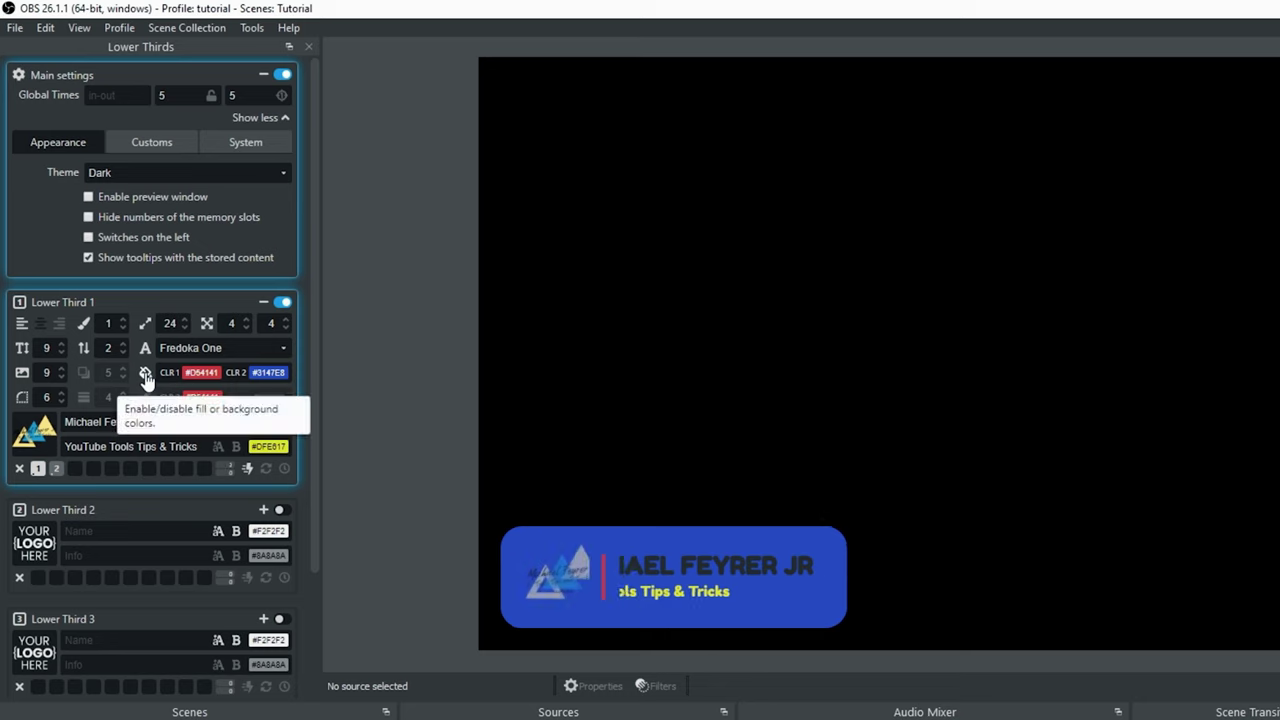
mouse_move(36, 474)
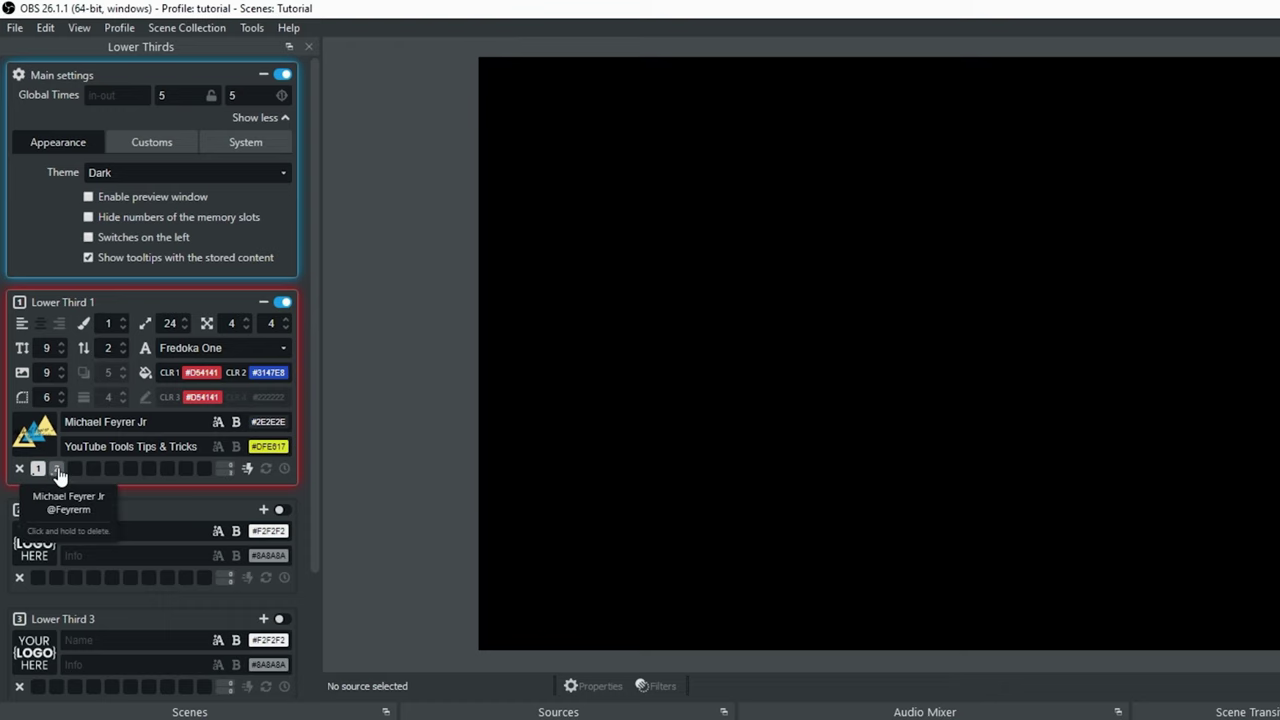
left_click(58, 474)
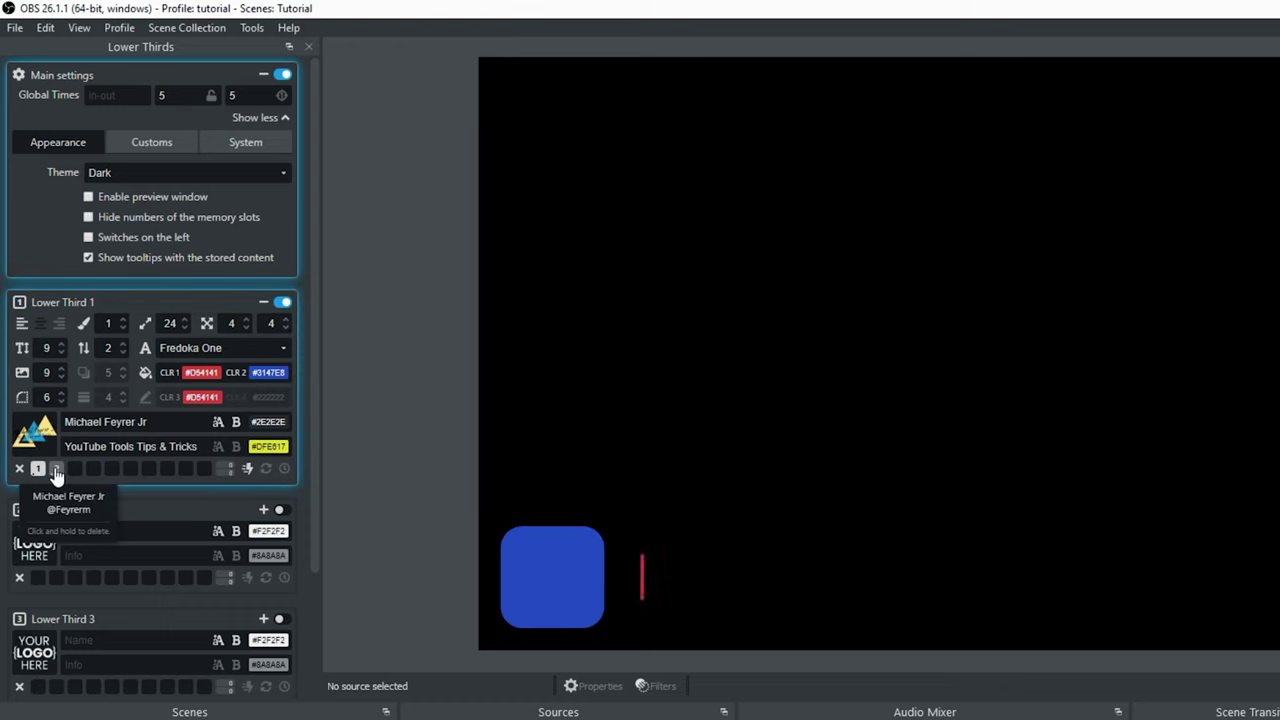
left_click(88, 257)
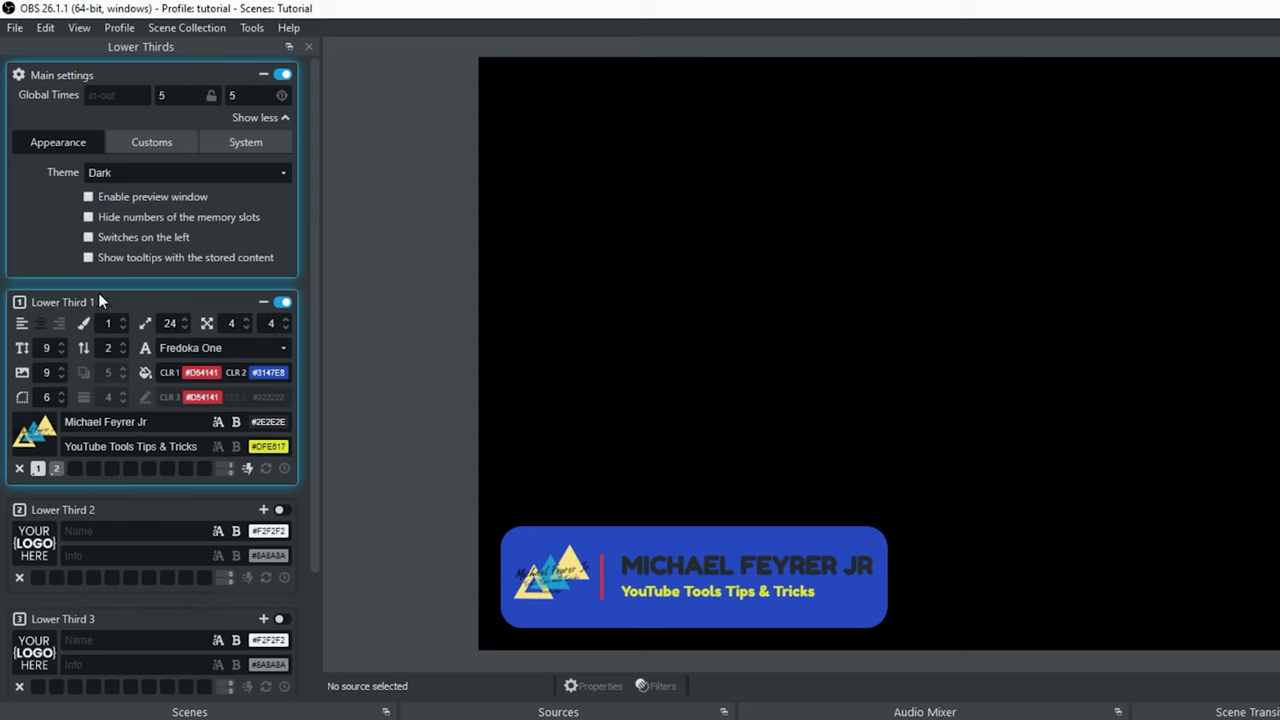
left_click(37, 472)
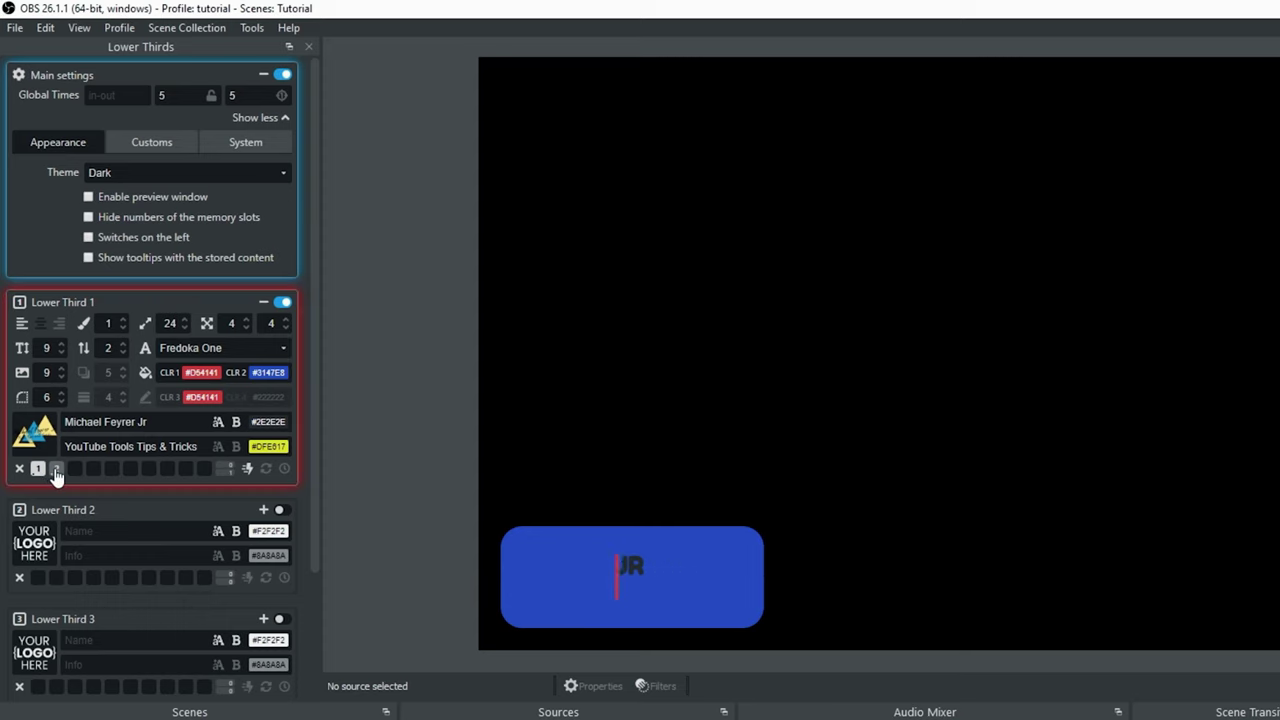
left_click(57, 470)
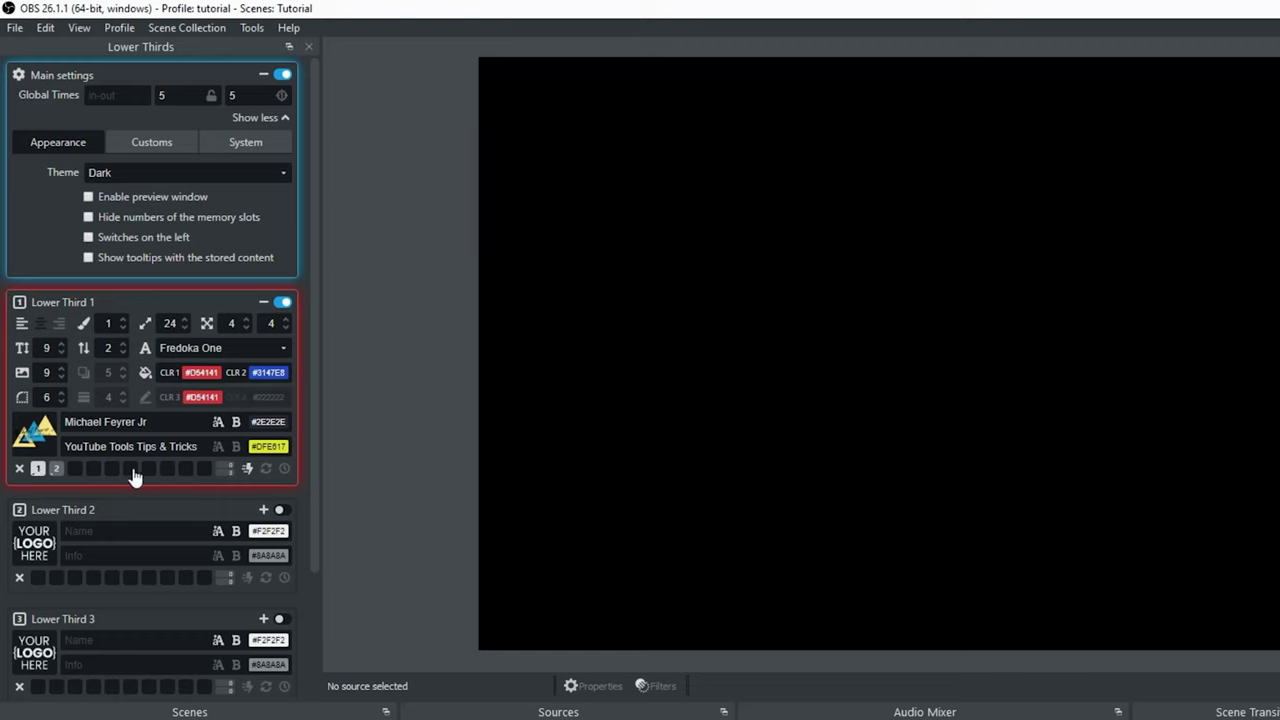
- View the main settings' Customs and System options and collapse the additional settings
left_click(152, 145)
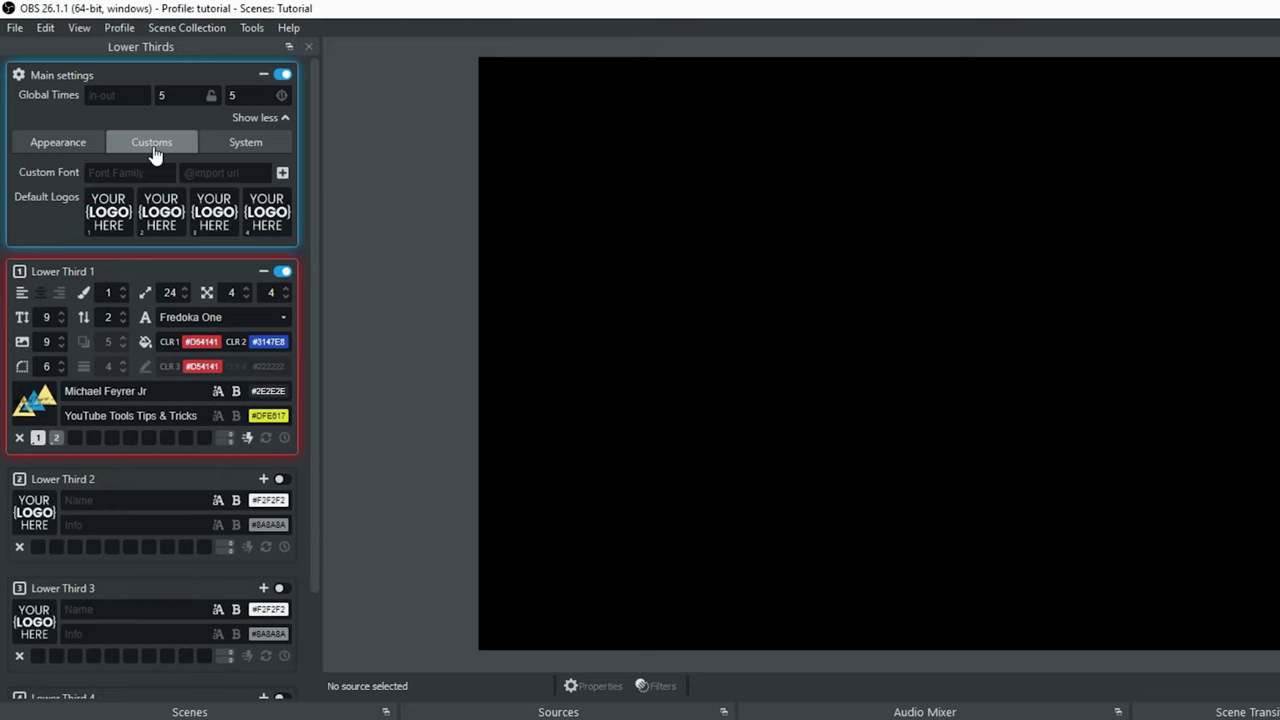
left_click(245, 145)
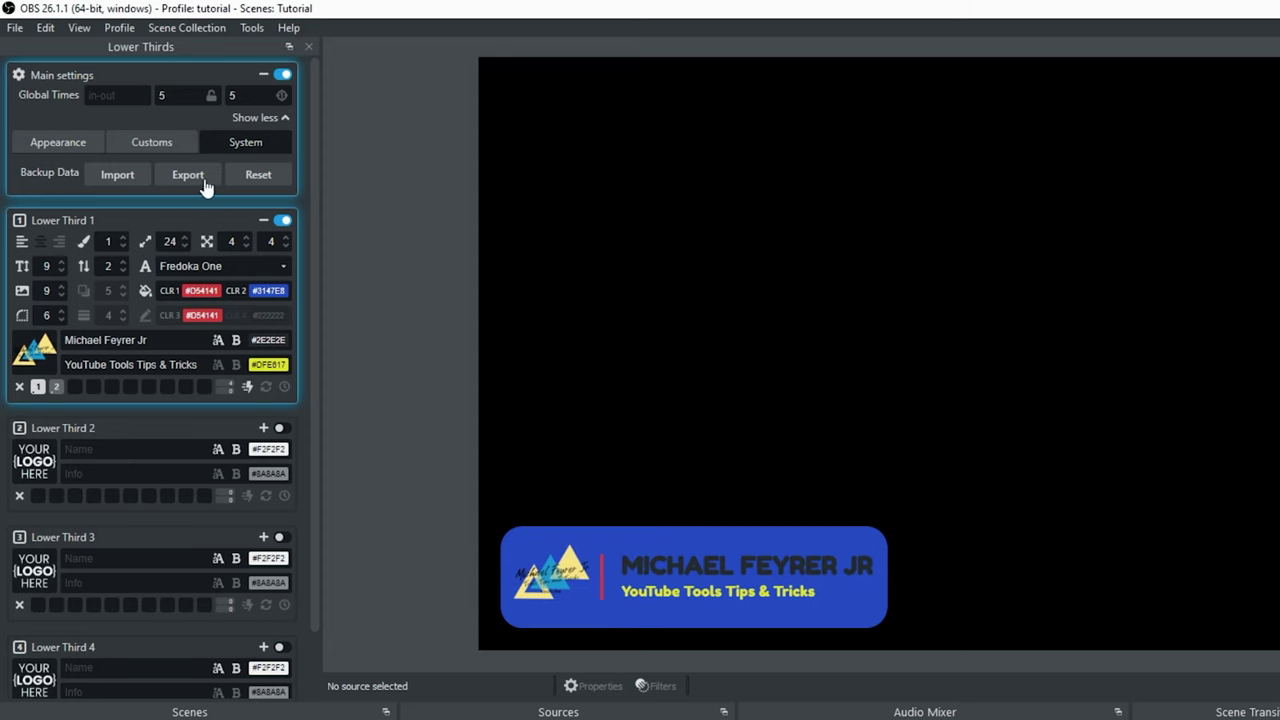
left_click(78, 146)
left_click(242, 118)
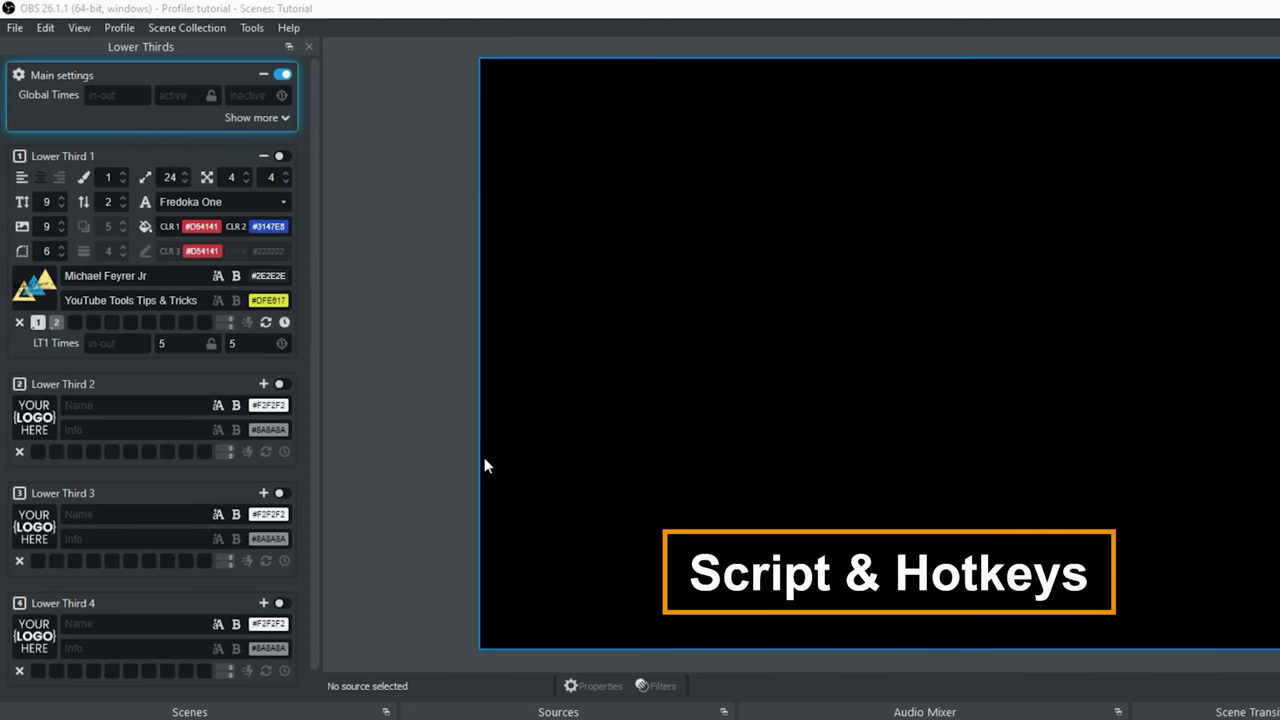
- Add the script lower-thirds_hotkeys.lua from the lower thirds folder inside Animated-Lower-Thirds on the SSD OBS (E:) drive
left_click(254, 28)
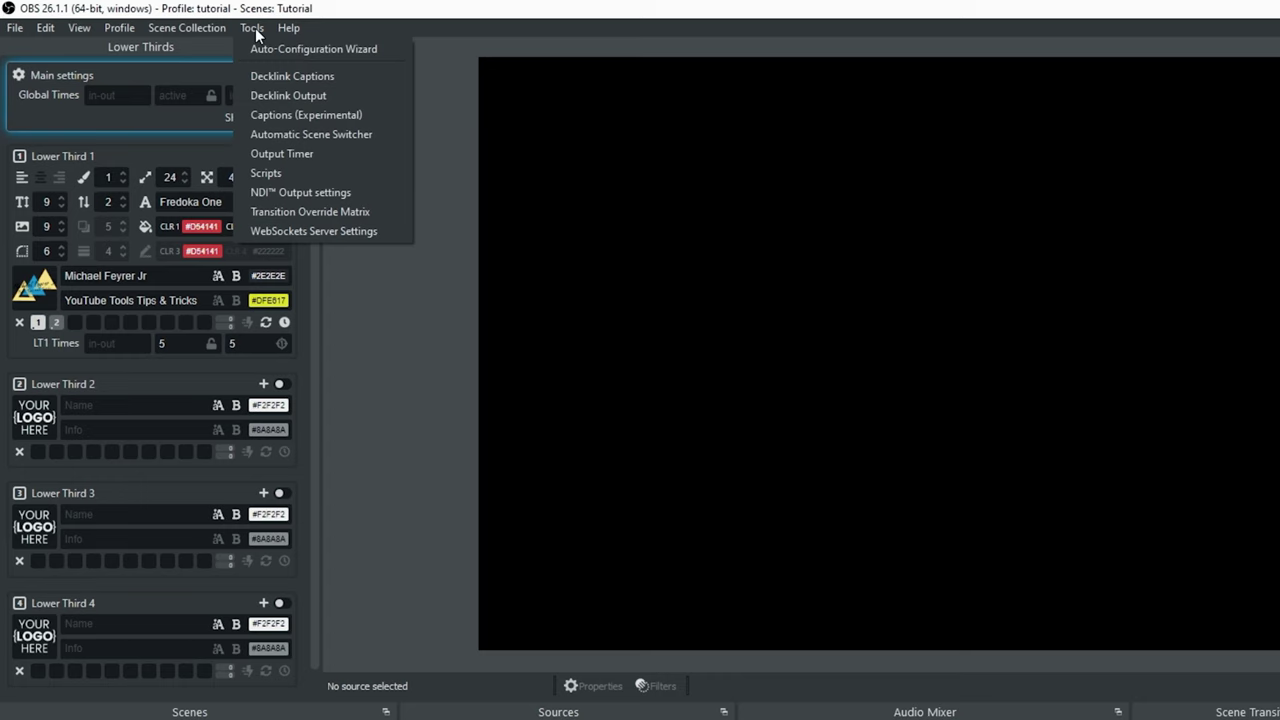
left_click(270, 173)
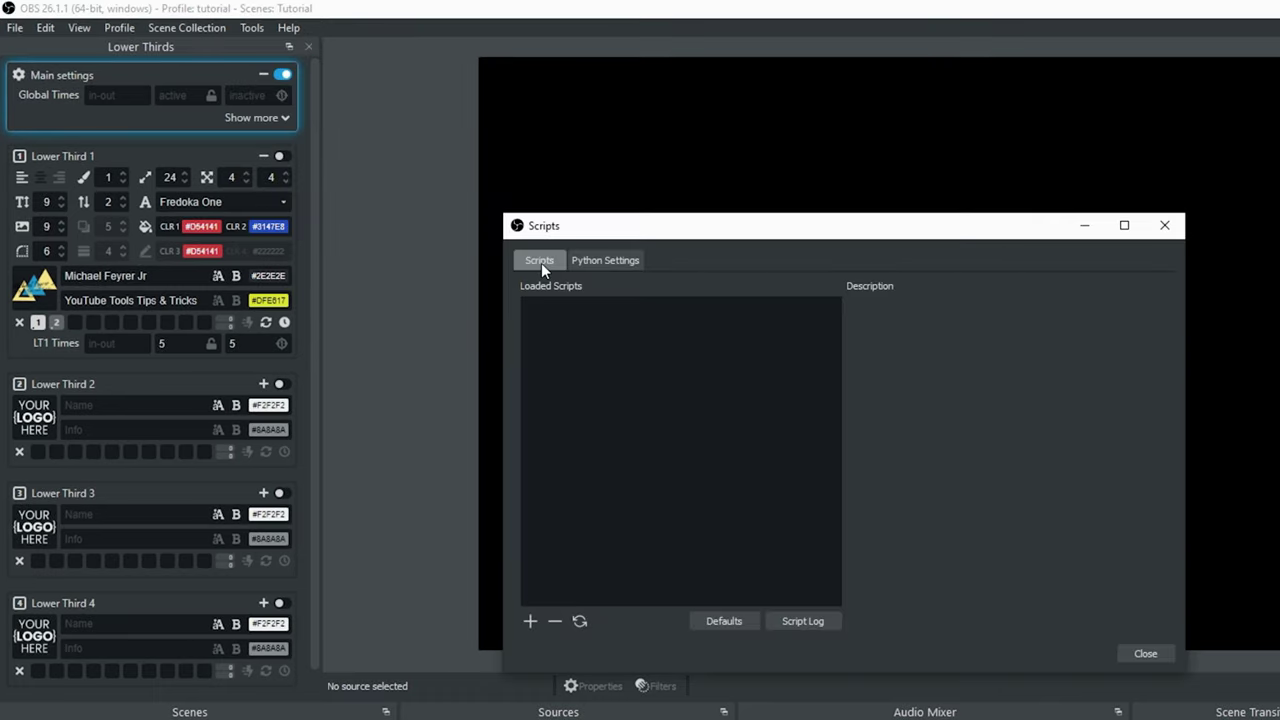
left_click(531, 621)
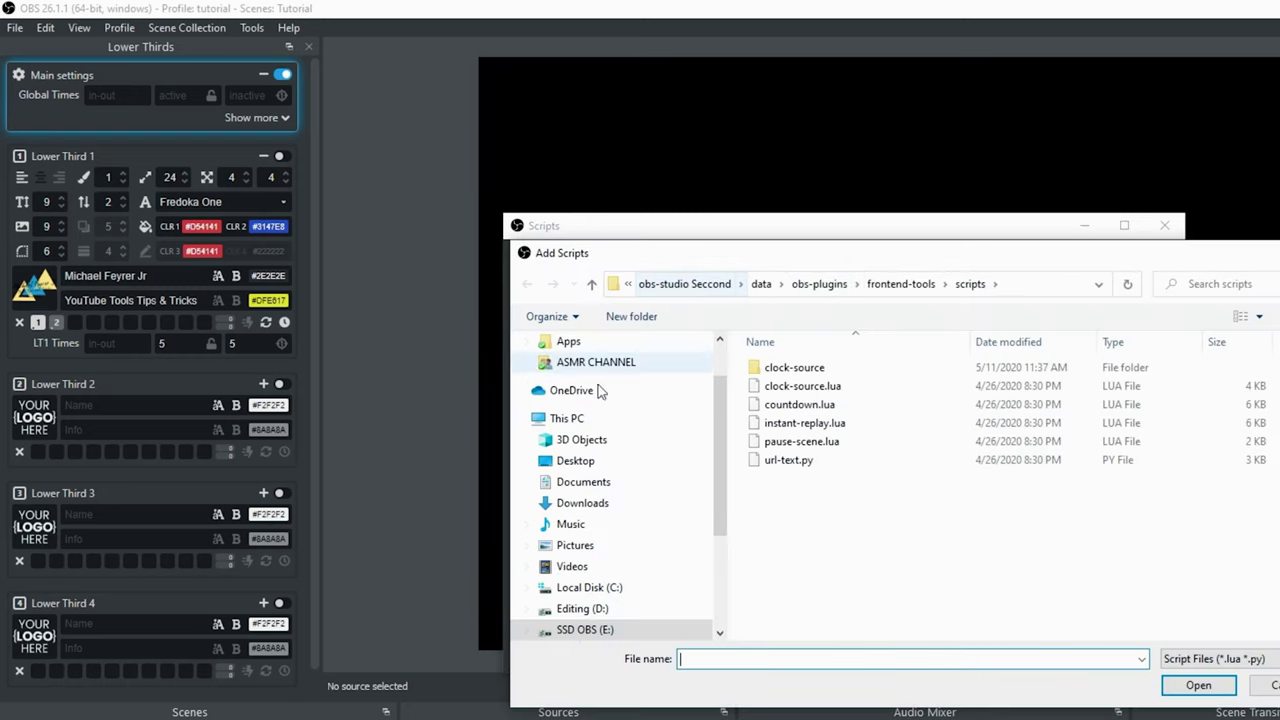
left_click(560, 628)
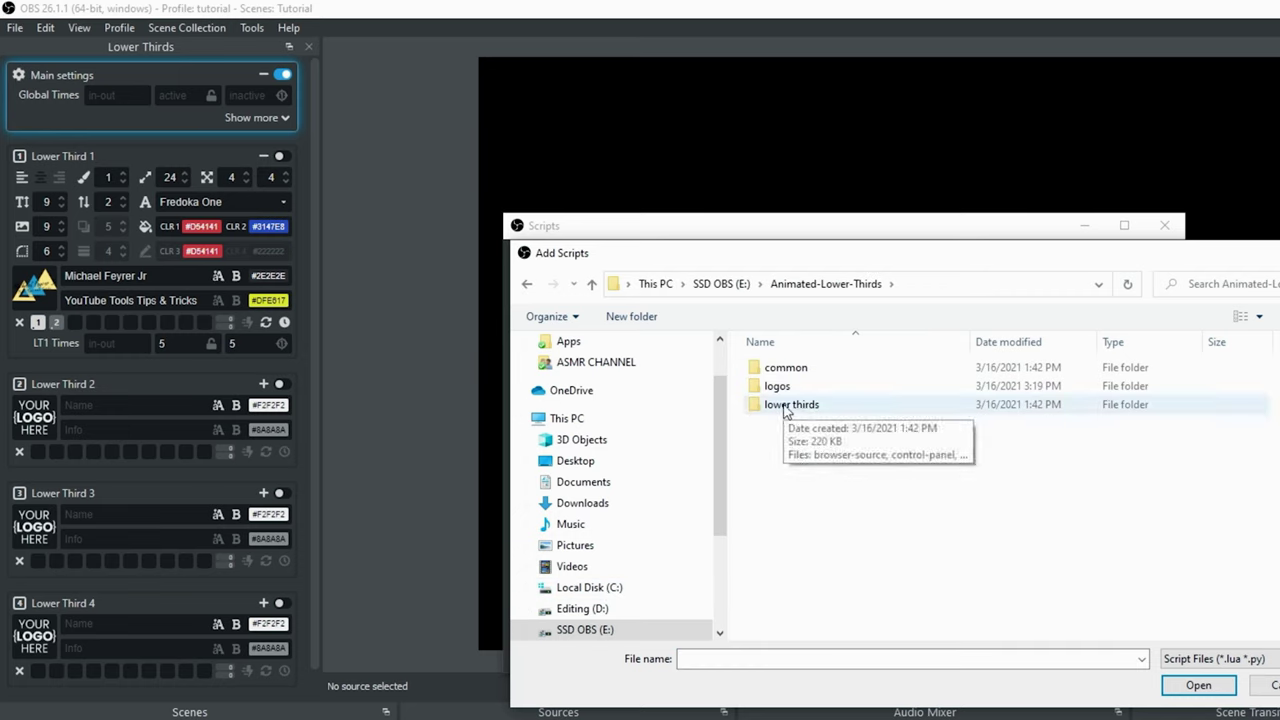
double_click(786, 406)
left_click(820, 370)
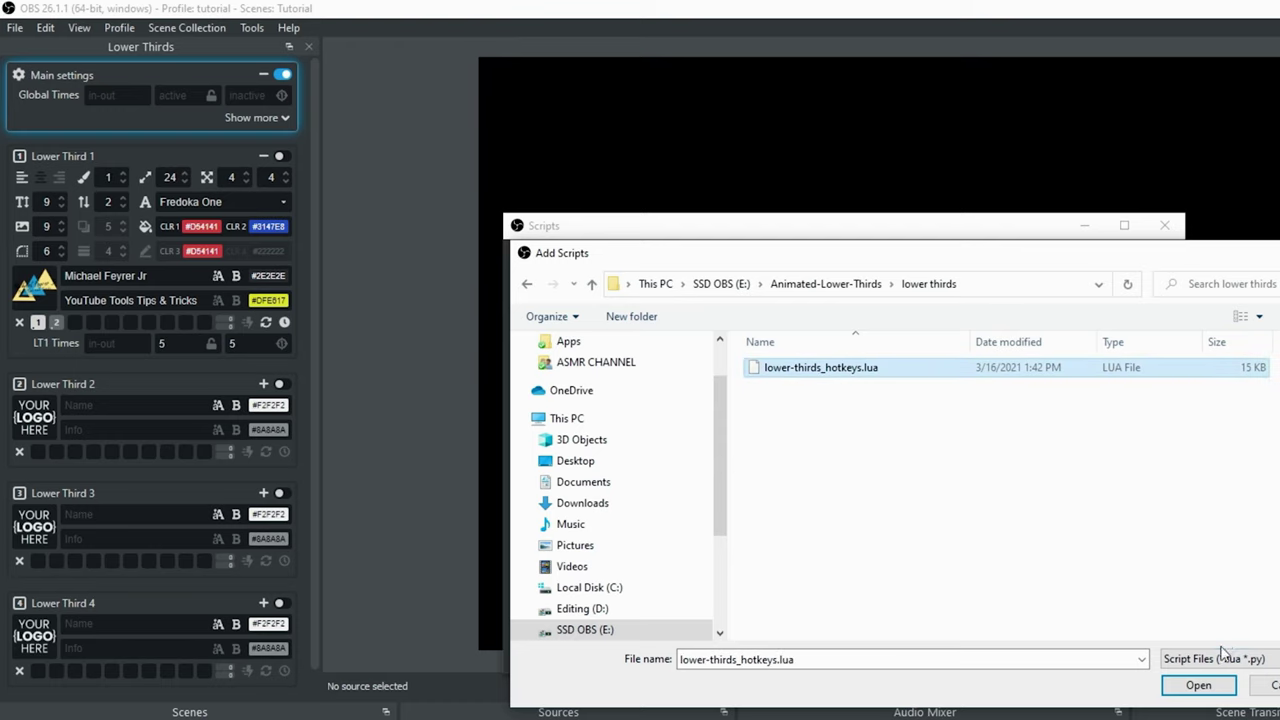
left_click(1199, 686)
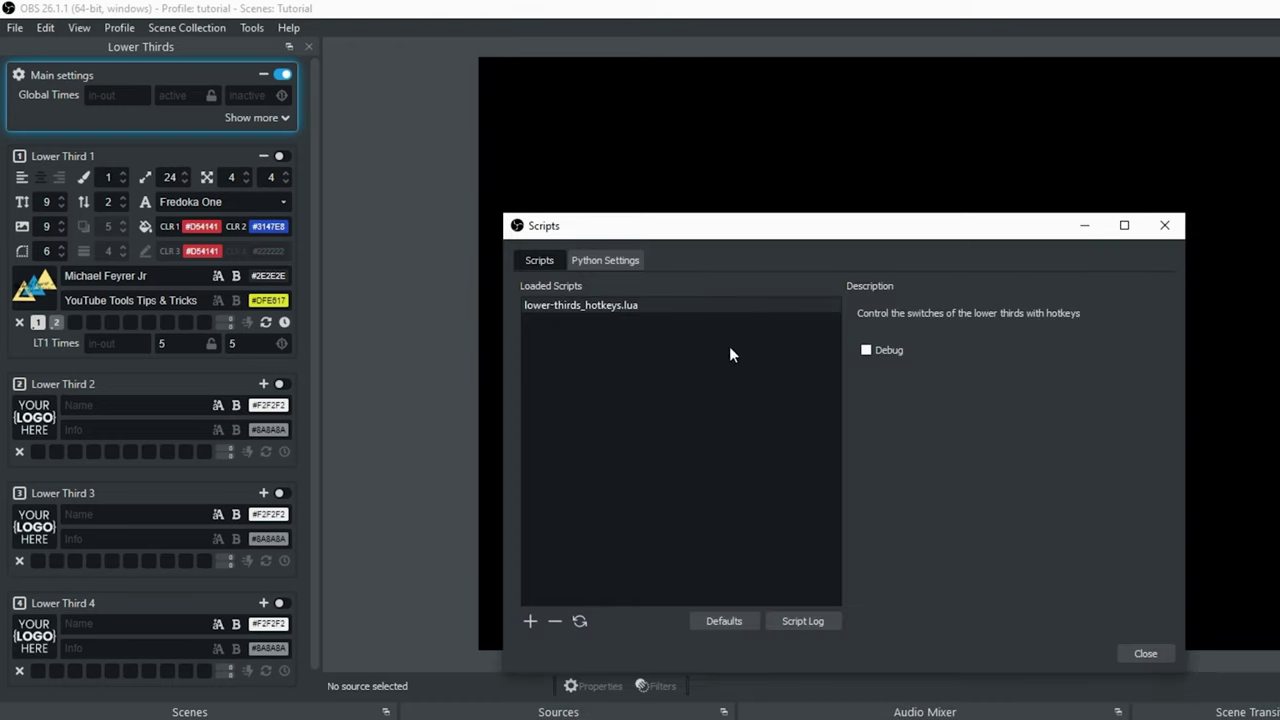
left_click(1131, 656)
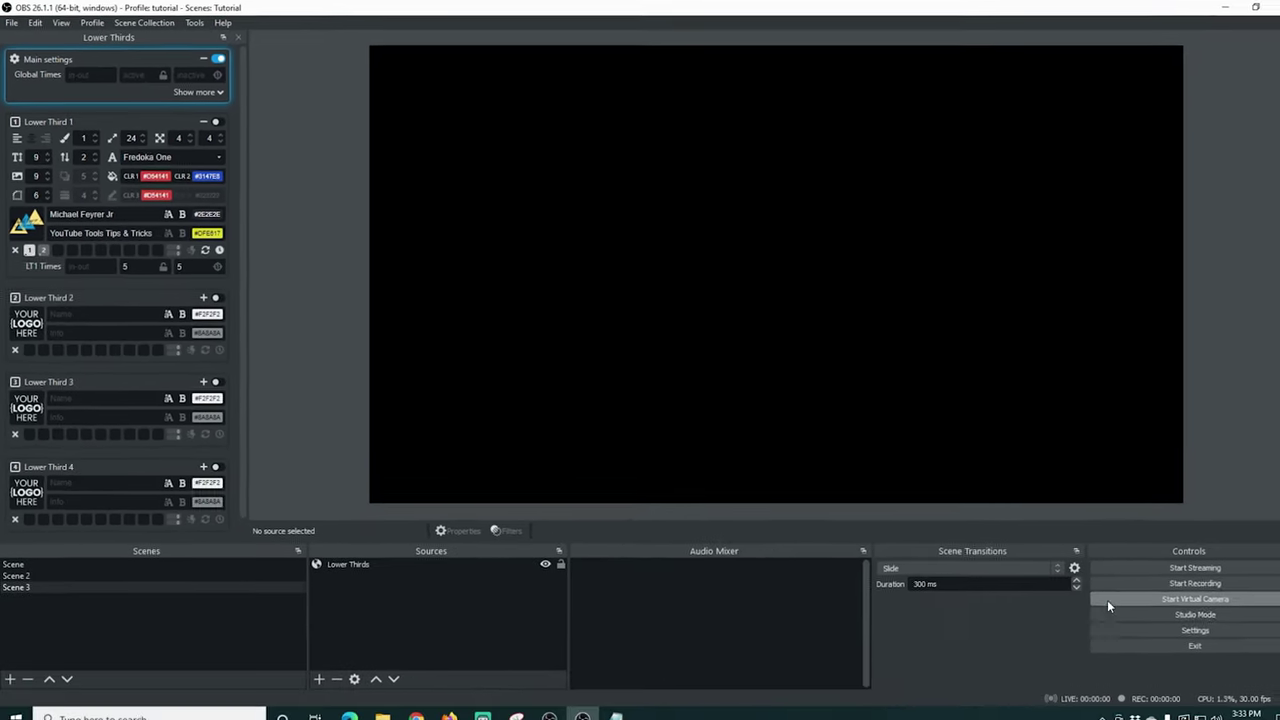
- Assign the hotkey [ to Load Slot #1 on LT#1 and ] to Load Slot #2 on LT#1, and apply the settings
left_click(1160, 629)
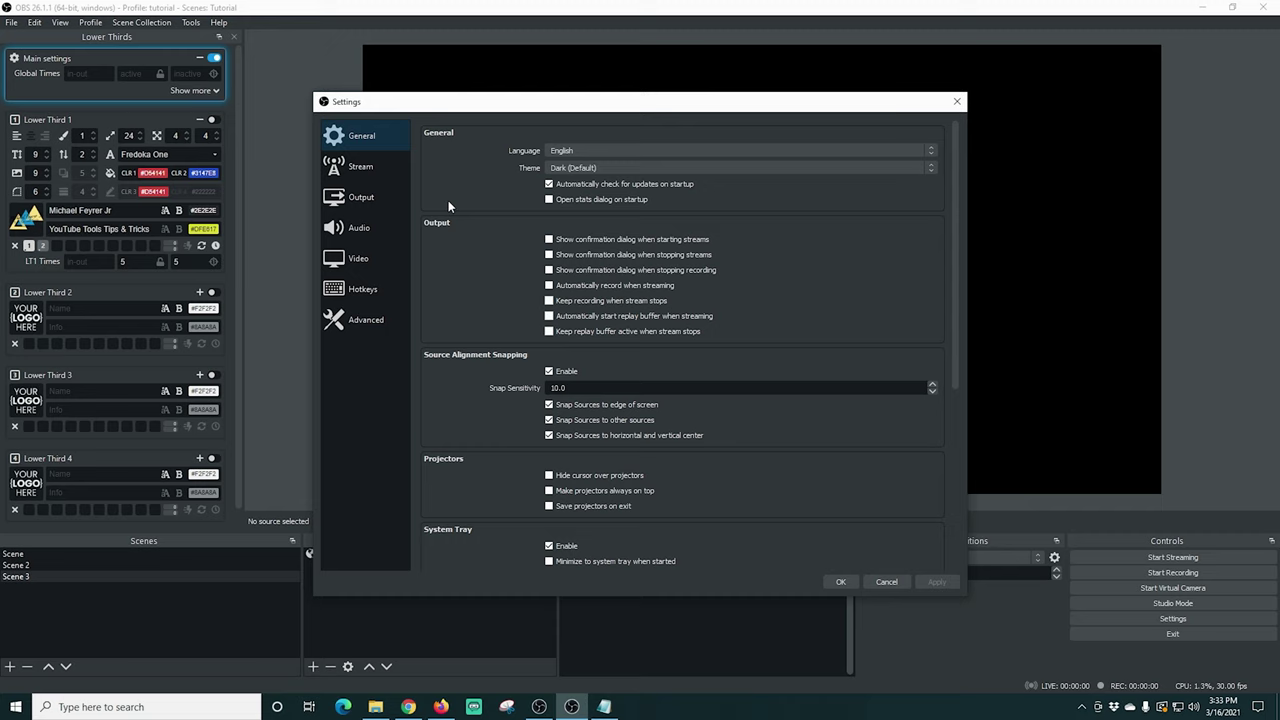
left_click(362, 291)
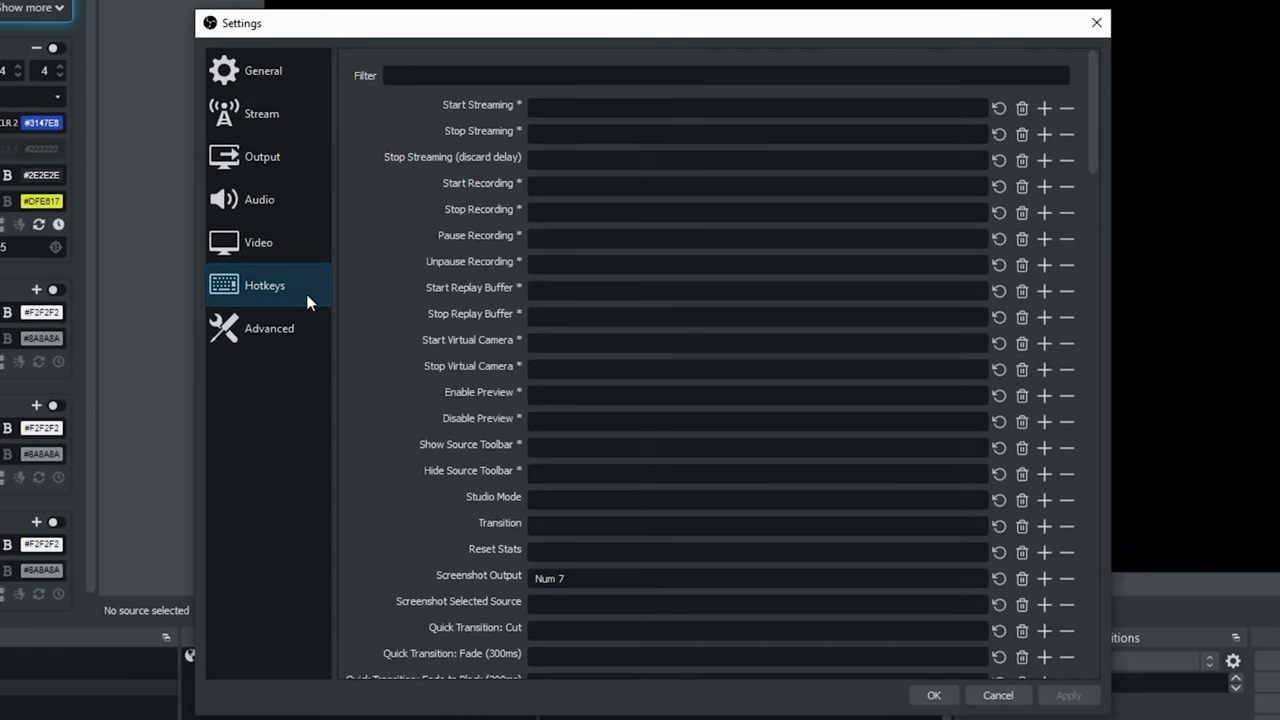
left_click_drag(1096, 153, 1096, 272)
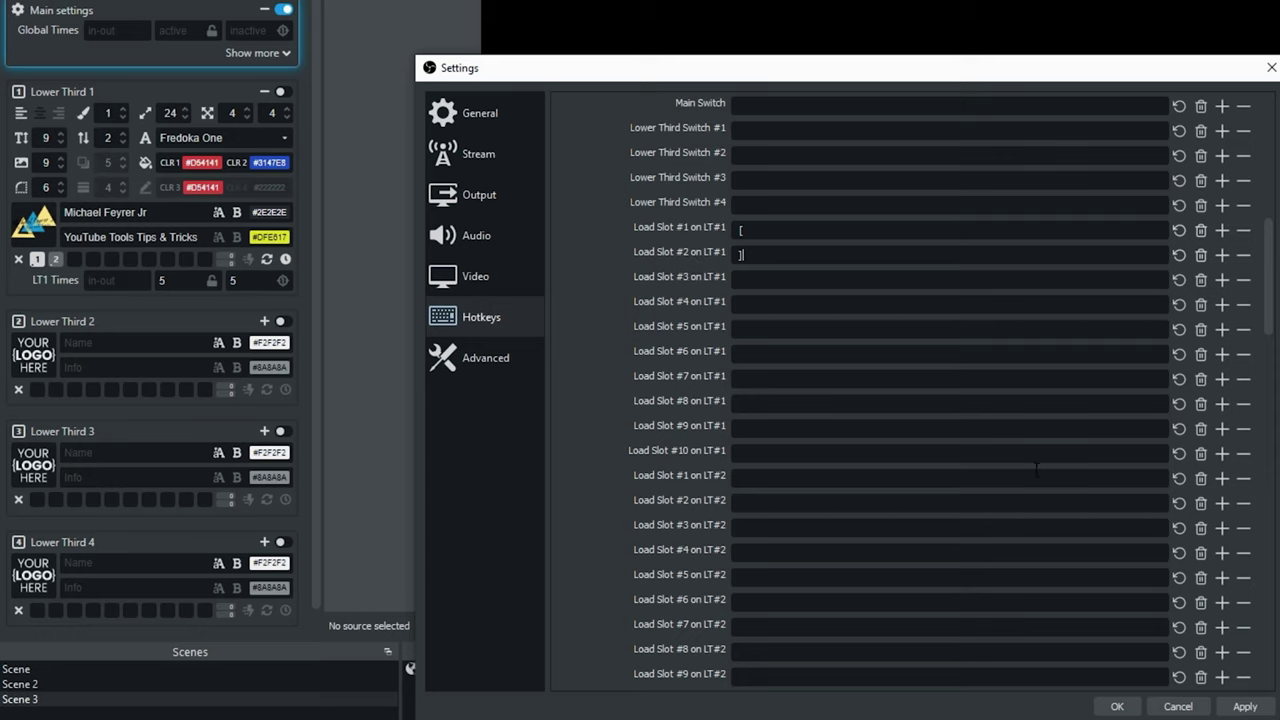
left_click(1244, 706)
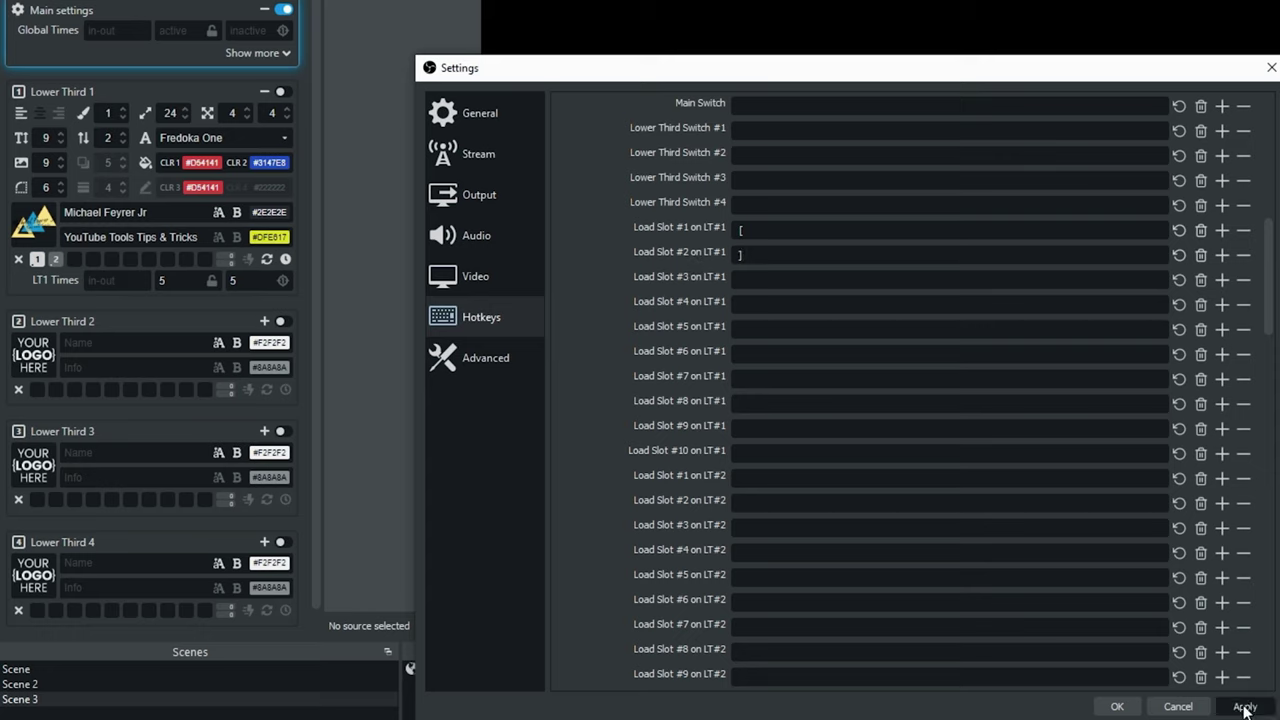
left_click(1117, 707)
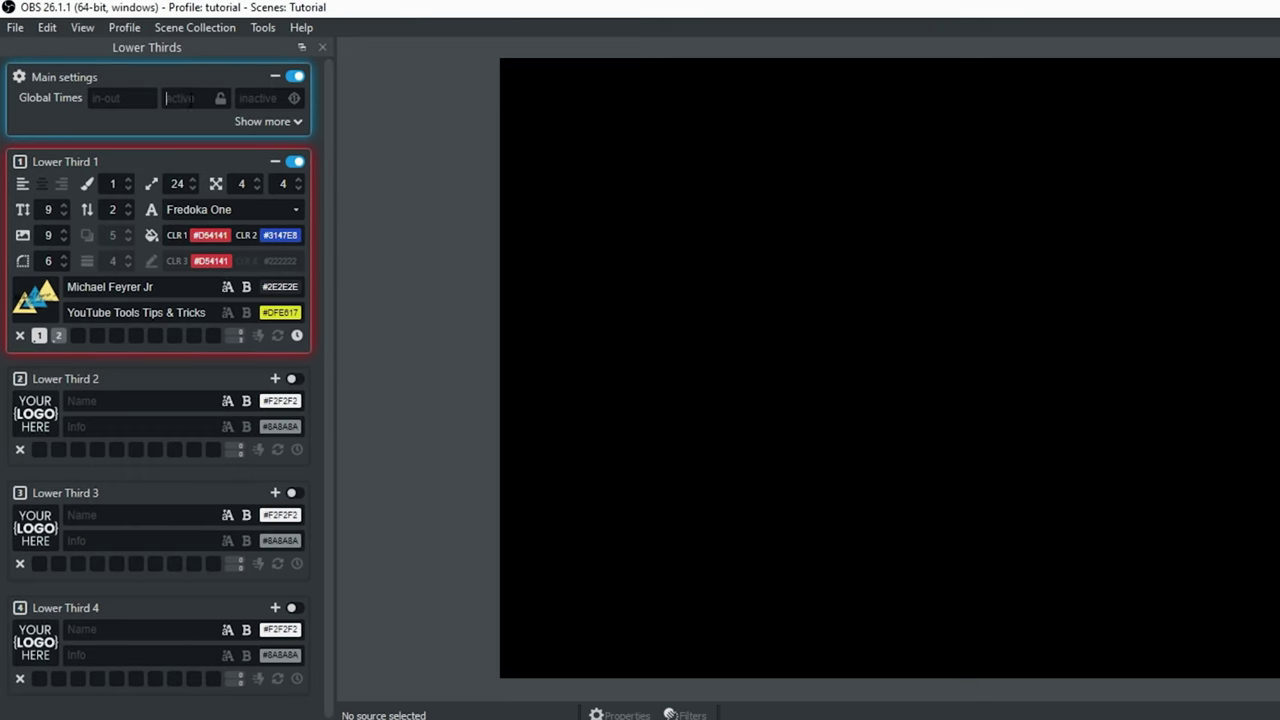
- Set the global active and inactive times to 5 seconds each, and check Lower Third 1's individual times before hiding them again
type("5")
key("Tab")
type("5")
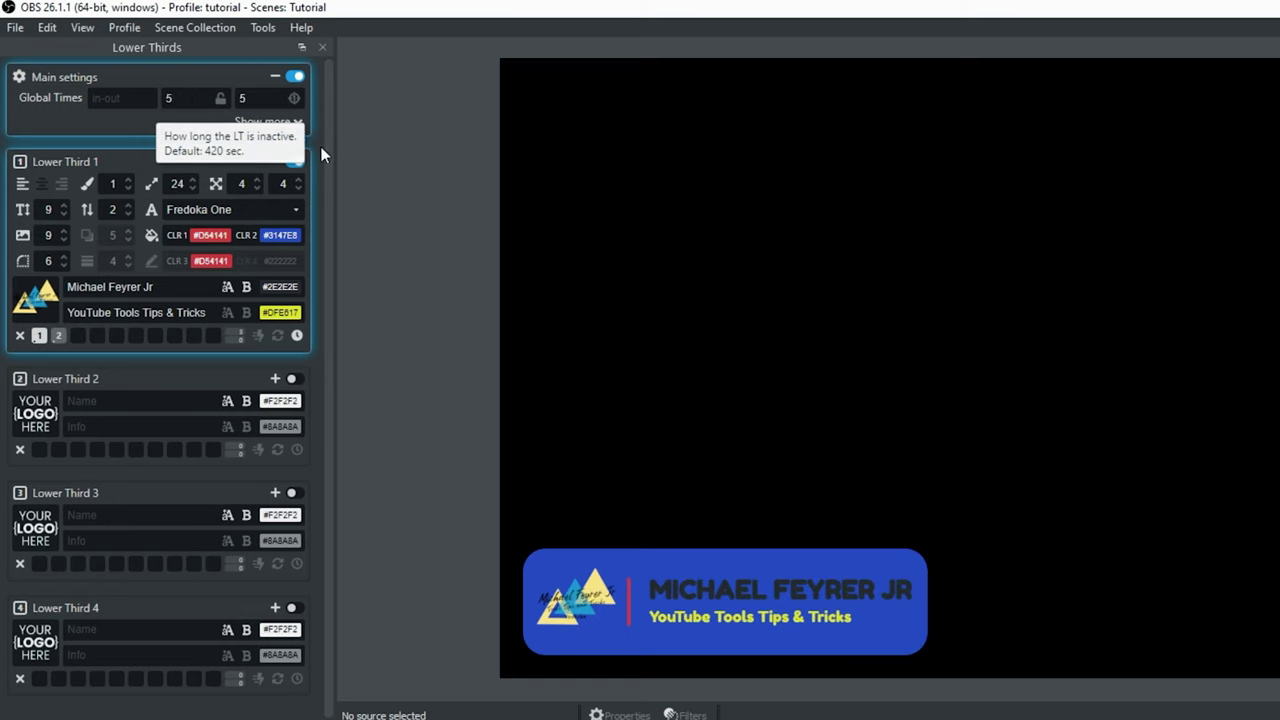
left_click(297, 338)
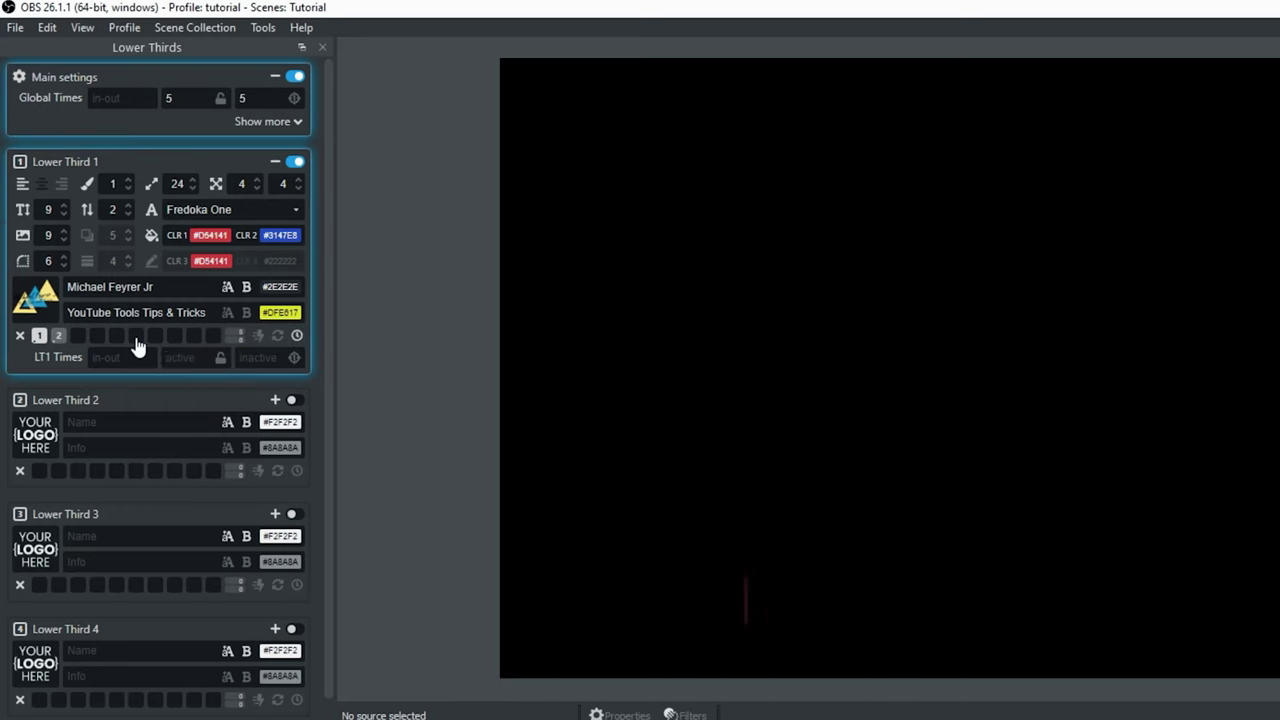
left_click(297, 336)
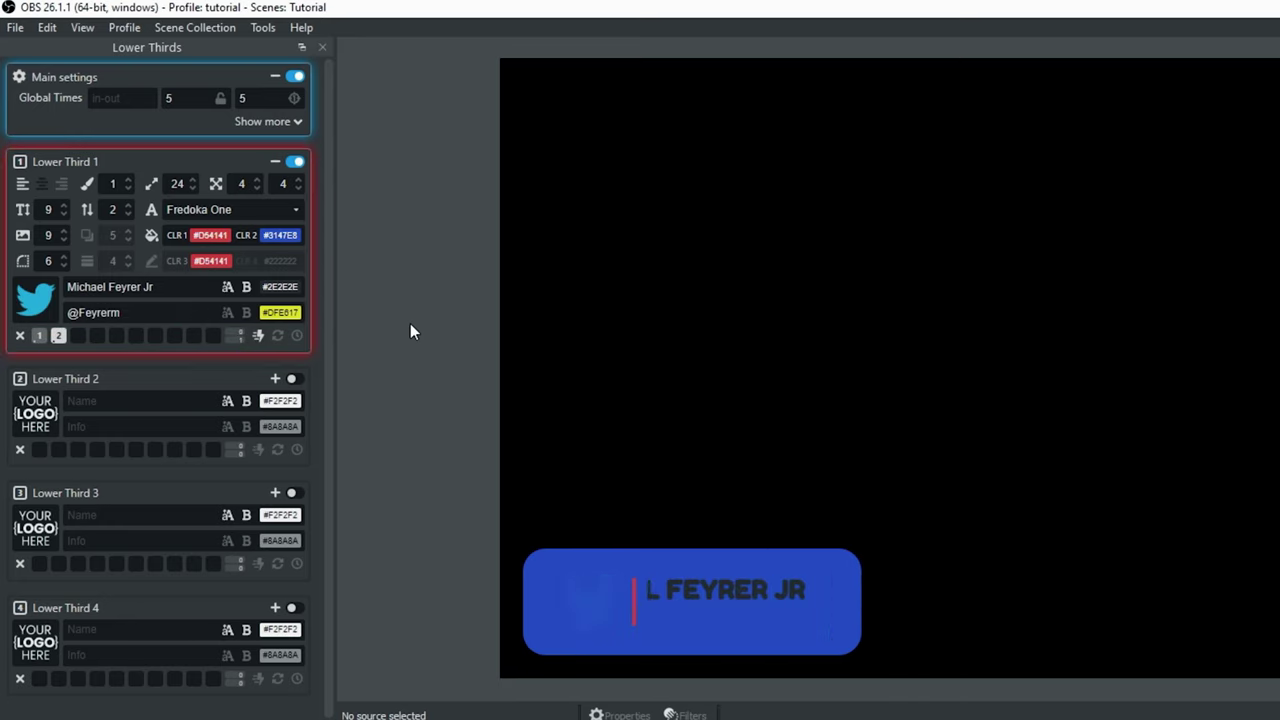
- Set the global inactive time to 30 seconds and skip the remaining inactive countdown of Lower Third 1
double_click(242, 98)
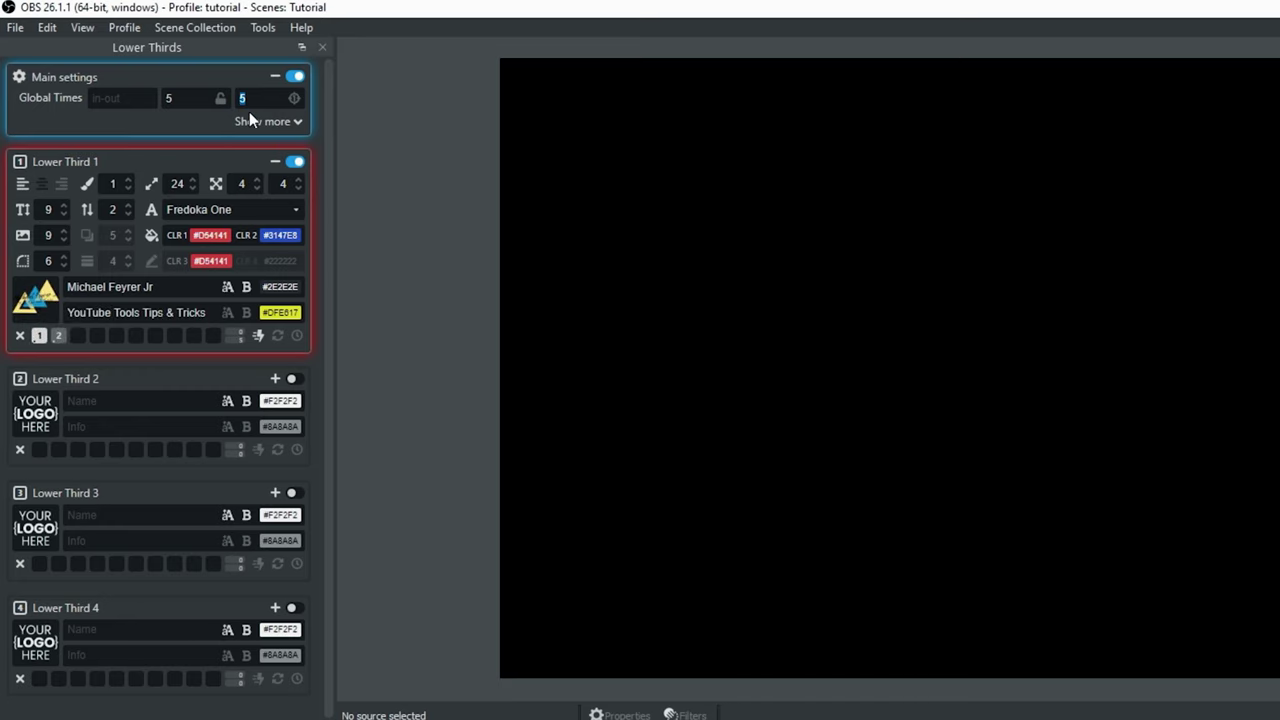
type("30")
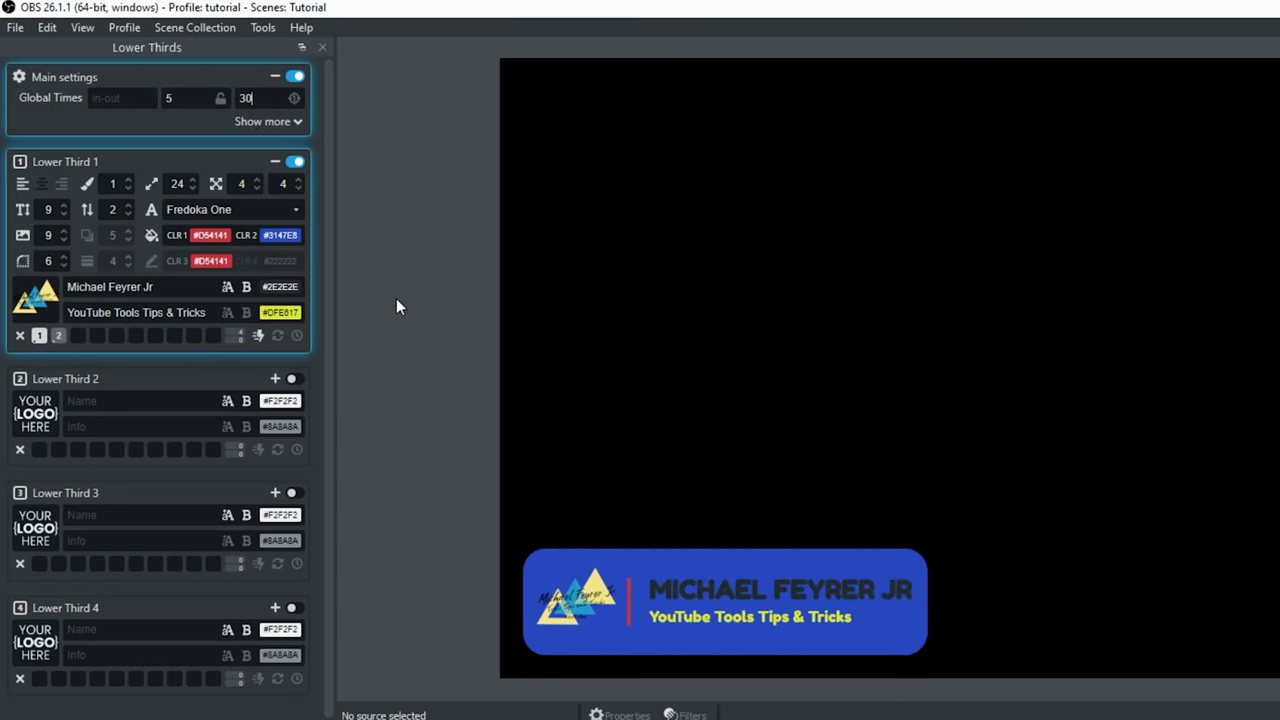
left_click(190, 132)
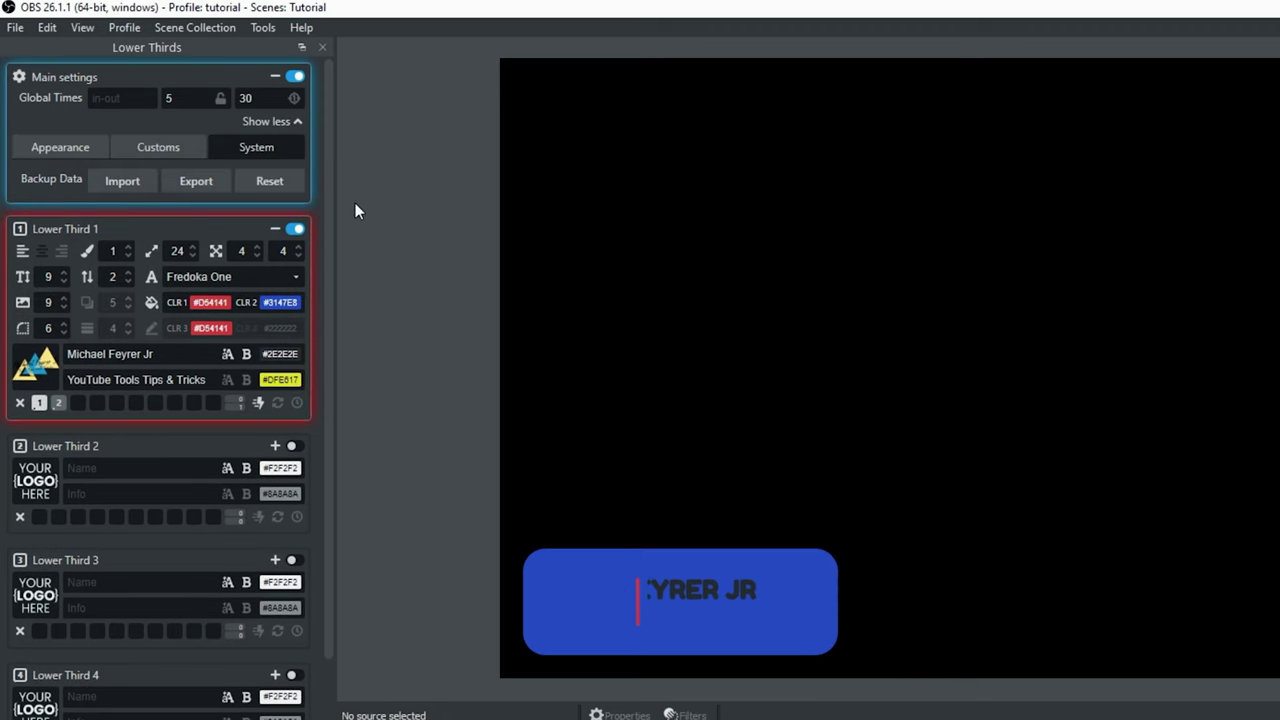
left_click(260, 125)
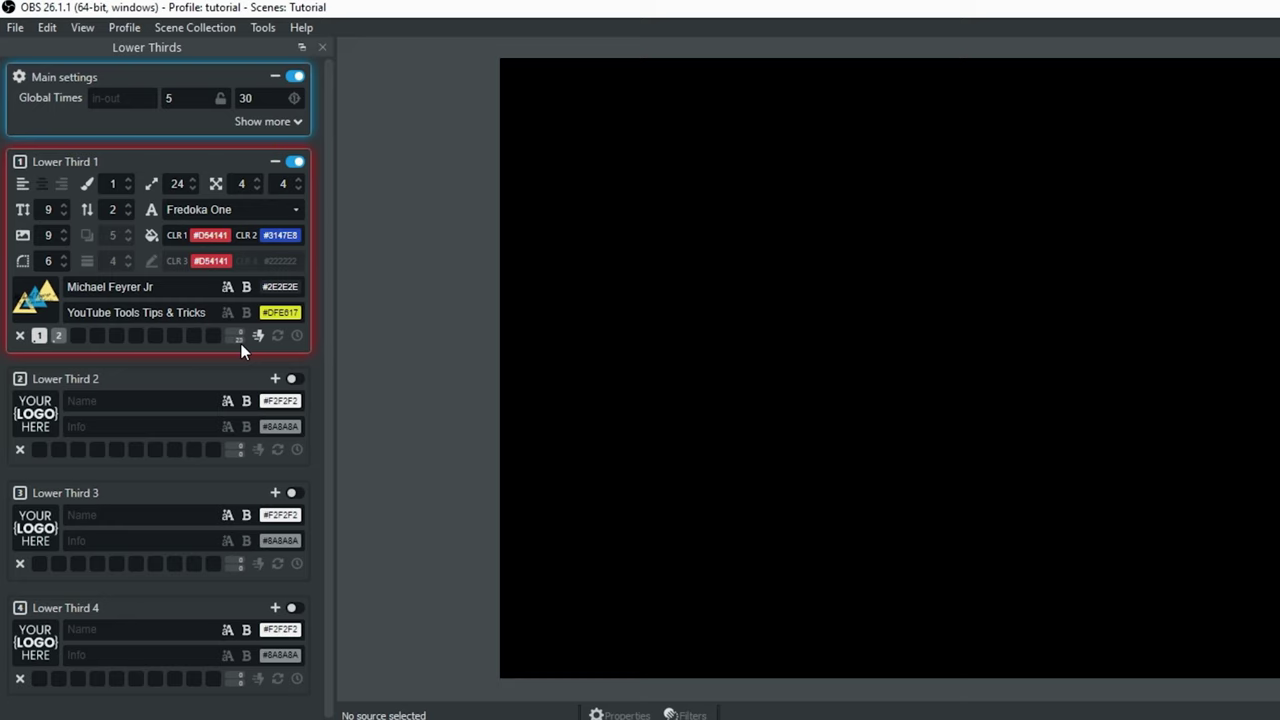
left_click(241, 349)
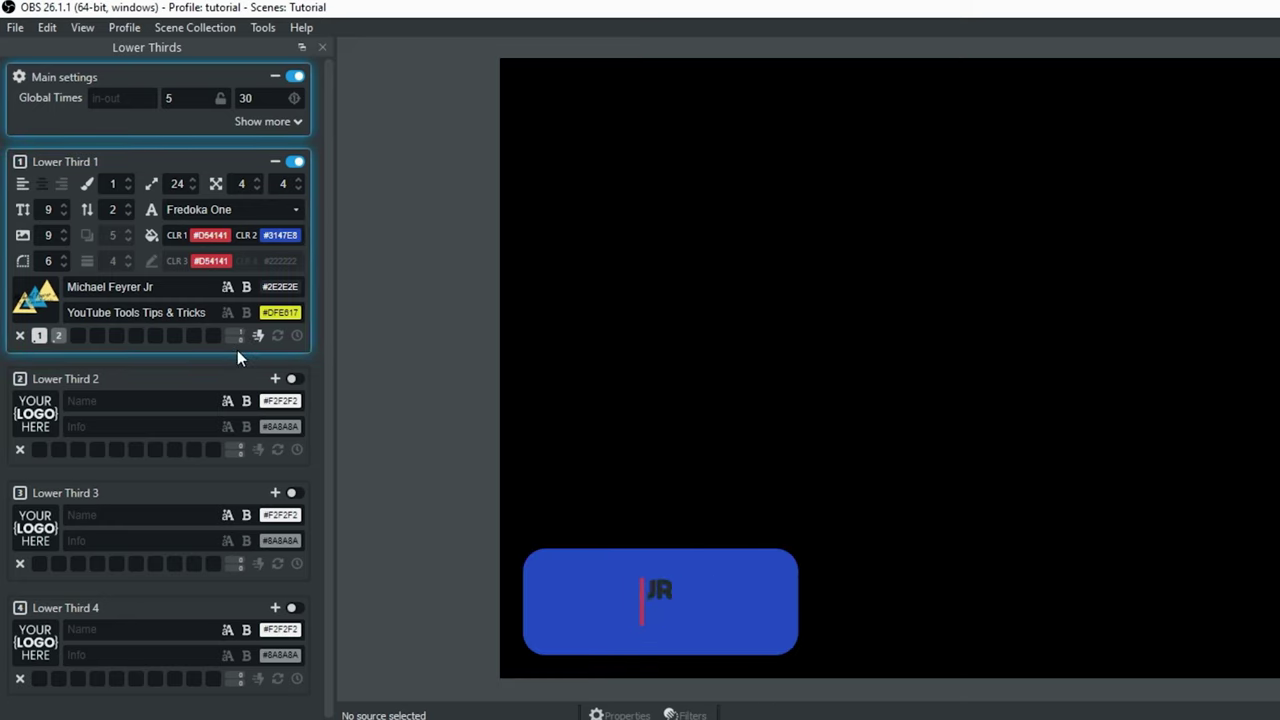